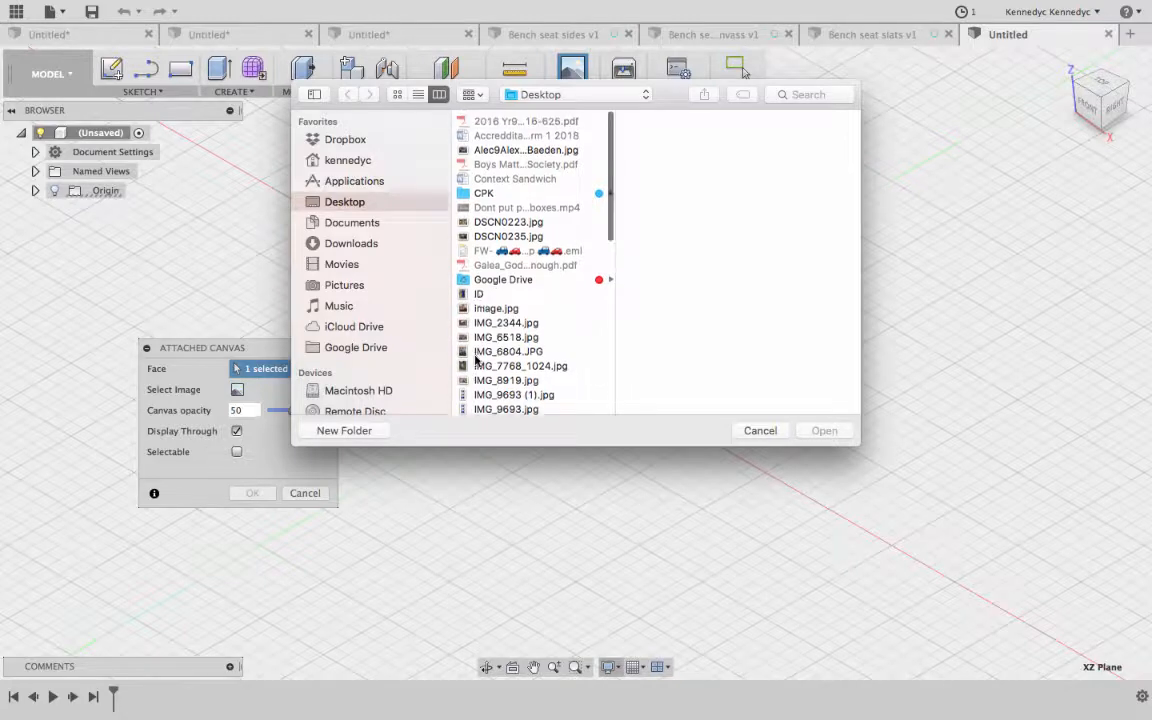
Step: Attach the image Screen Shot 2018-06-20 at 4.34.27 PM as a canvas on the selected XZ plane
{"action": "scroll", "coordinate": [478, 362], "scroll_direction": "down", "scroll_amount": 10}
{"action": "left_click", "coordinate": [487, 337]}
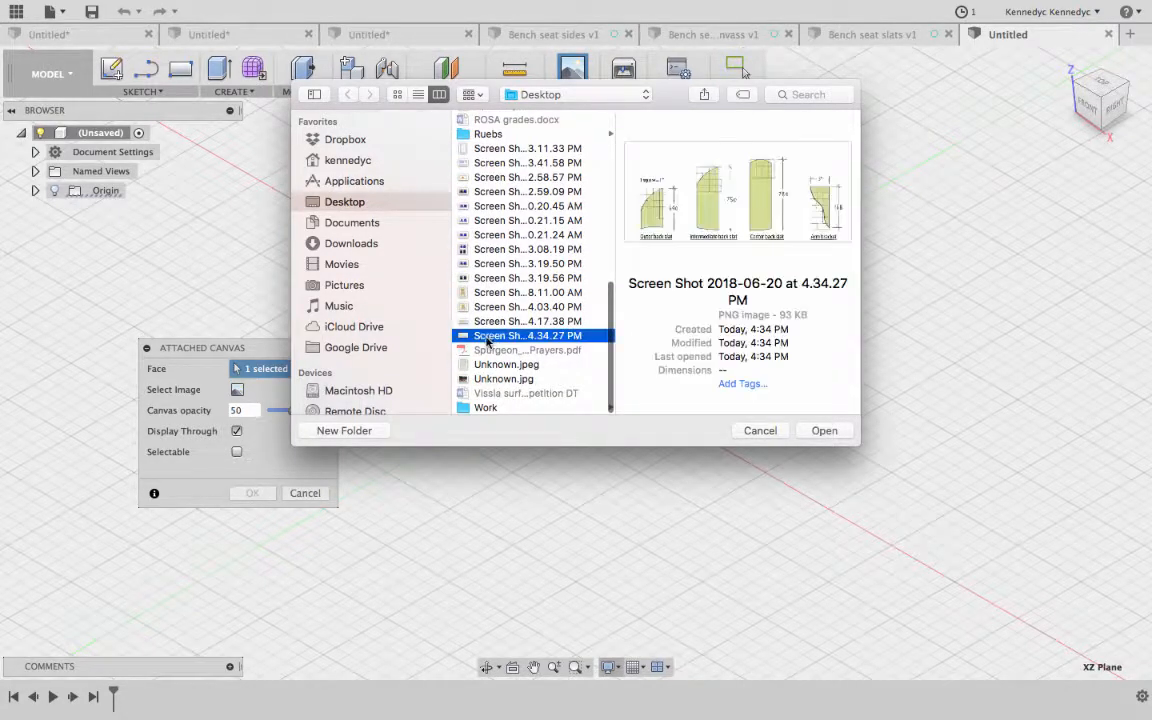
{"action": "left_click", "coordinate": [818, 431]}
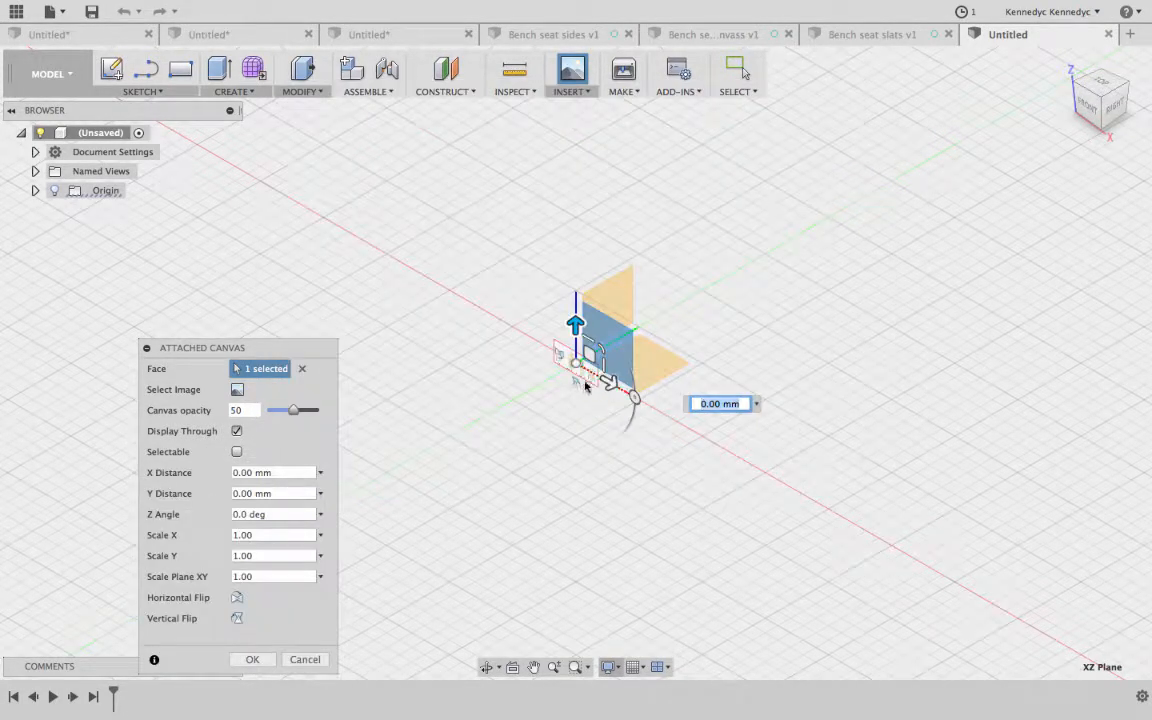
{"action": "left_click", "coordinate": [252, 659]}
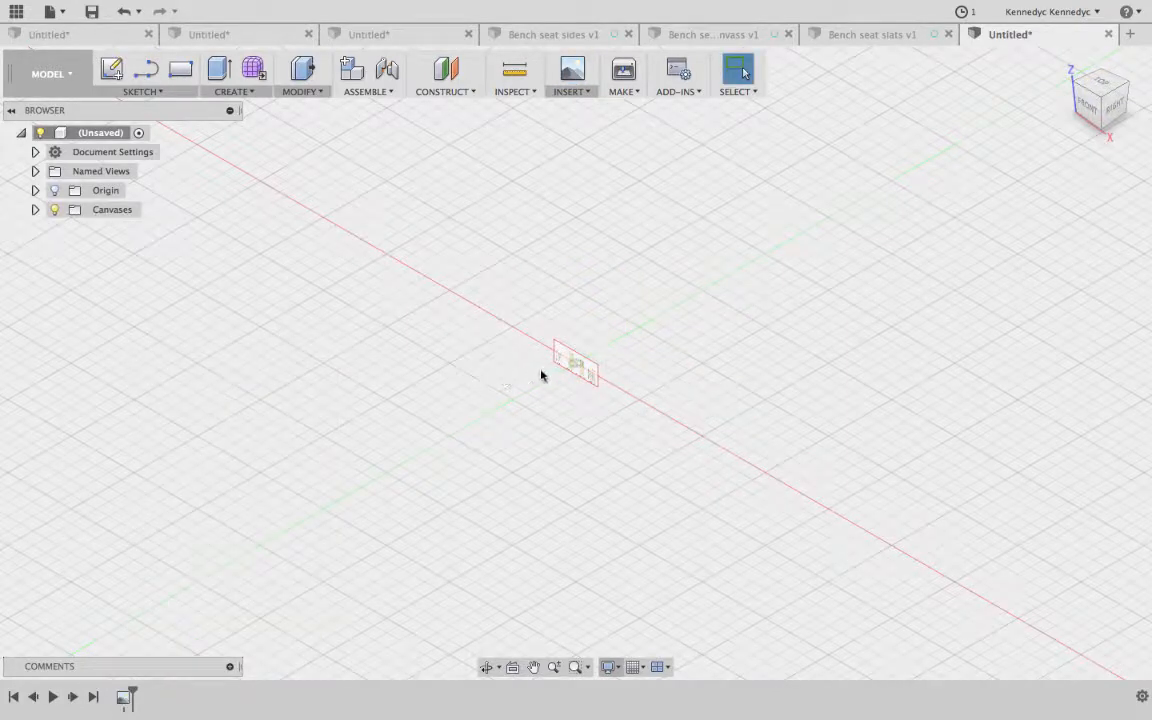
Step: Examine the attached slat canvas from the front and back to check which way its lettering reads
{"action": "scroll", "coordinate": [541, 375], "scroll_direction": "up", "scroll_amount": 6}
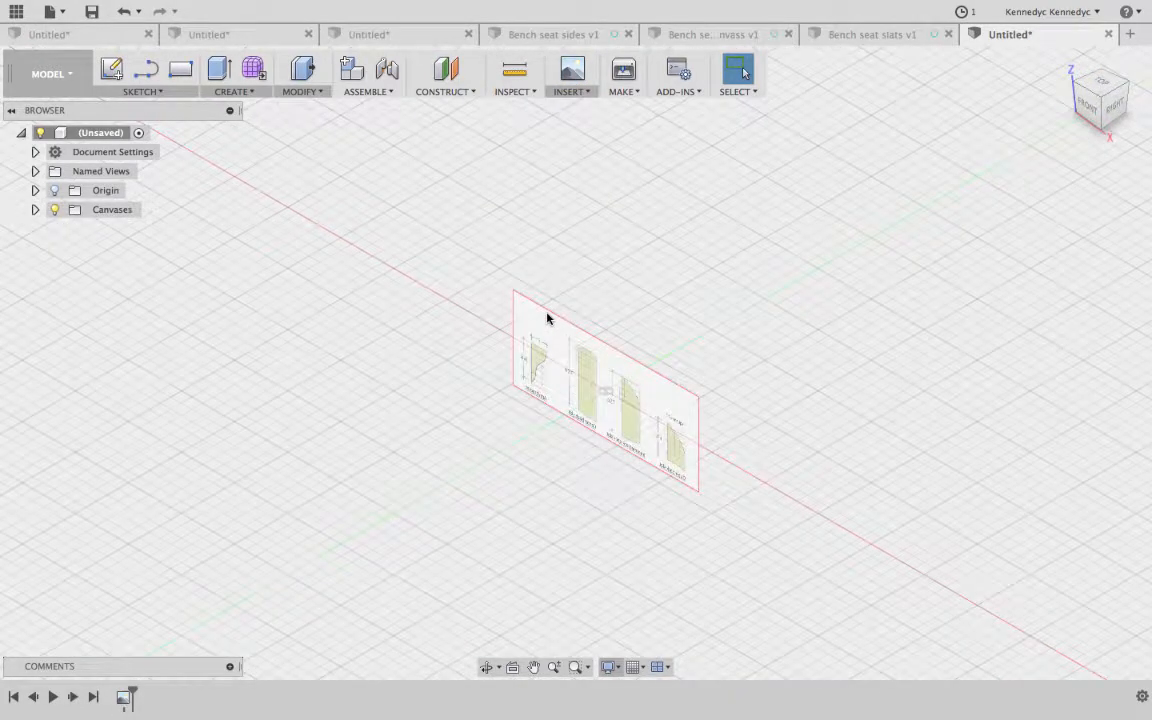
{"action": "scroll", "coordinate": [547, 318], "scroll_direction": "up", "scroll_amount": 5}
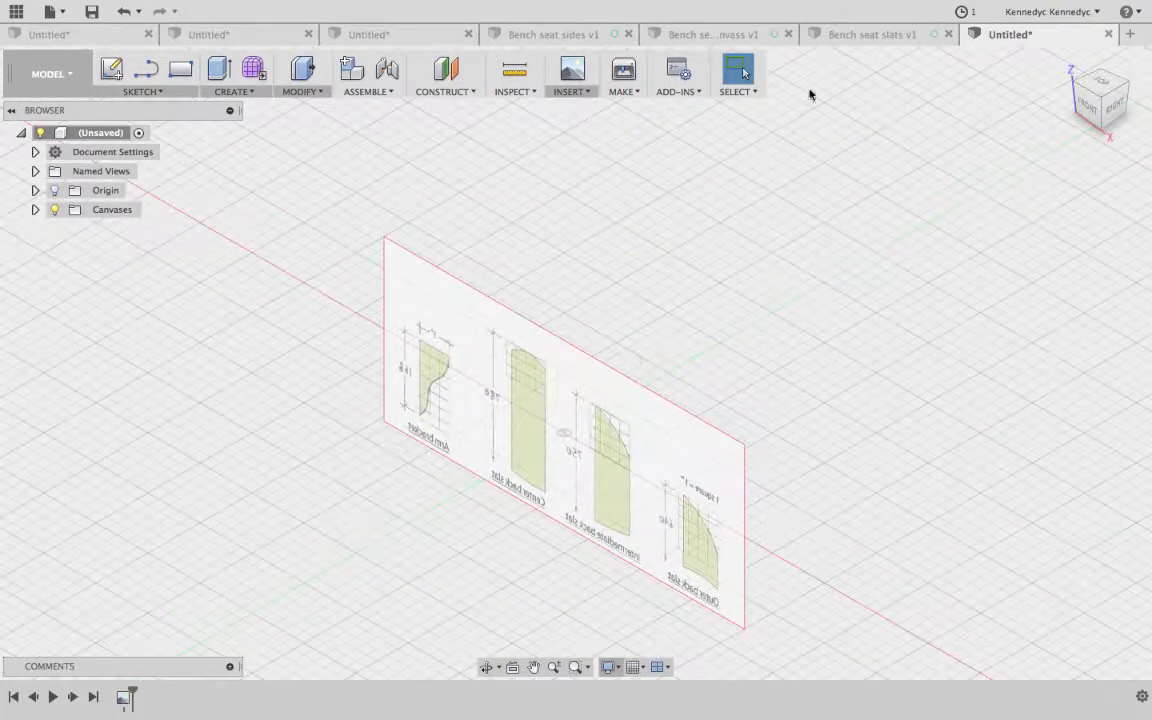
{"action": "left_click", "coordinate": [1088, 104]}
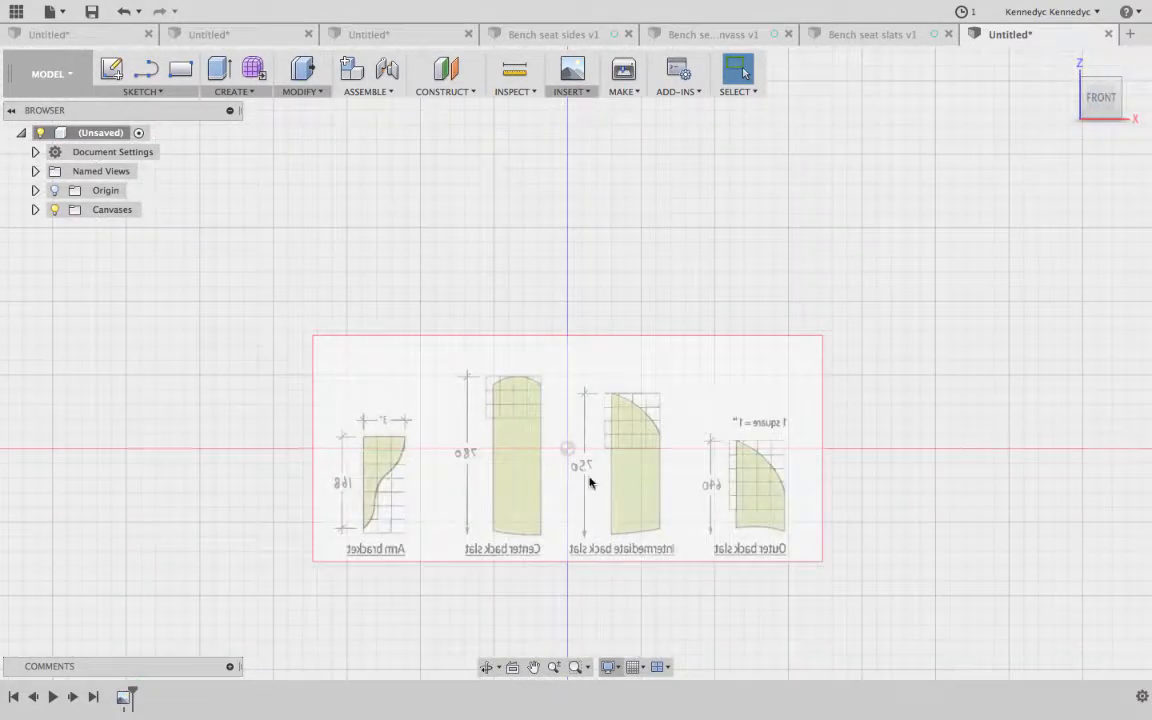
{"action": "mouse_move", "coordinate": [1098, 94]}
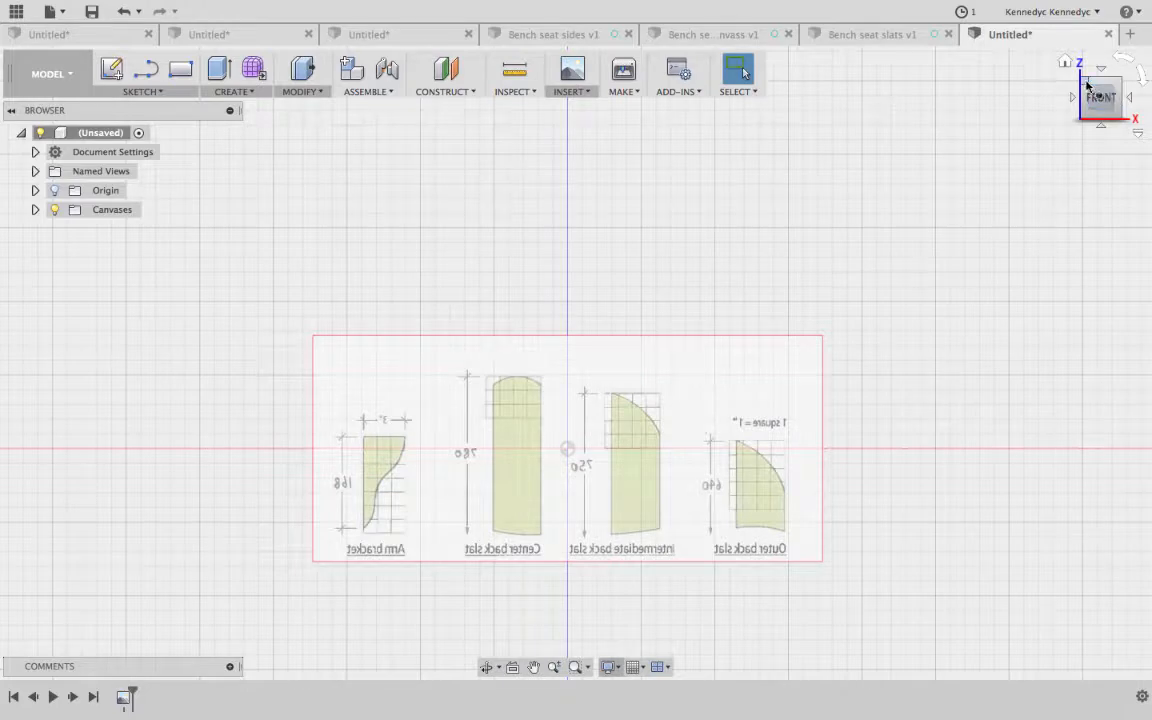
{"action": "left_click", "coordinate": [1088, 85]}
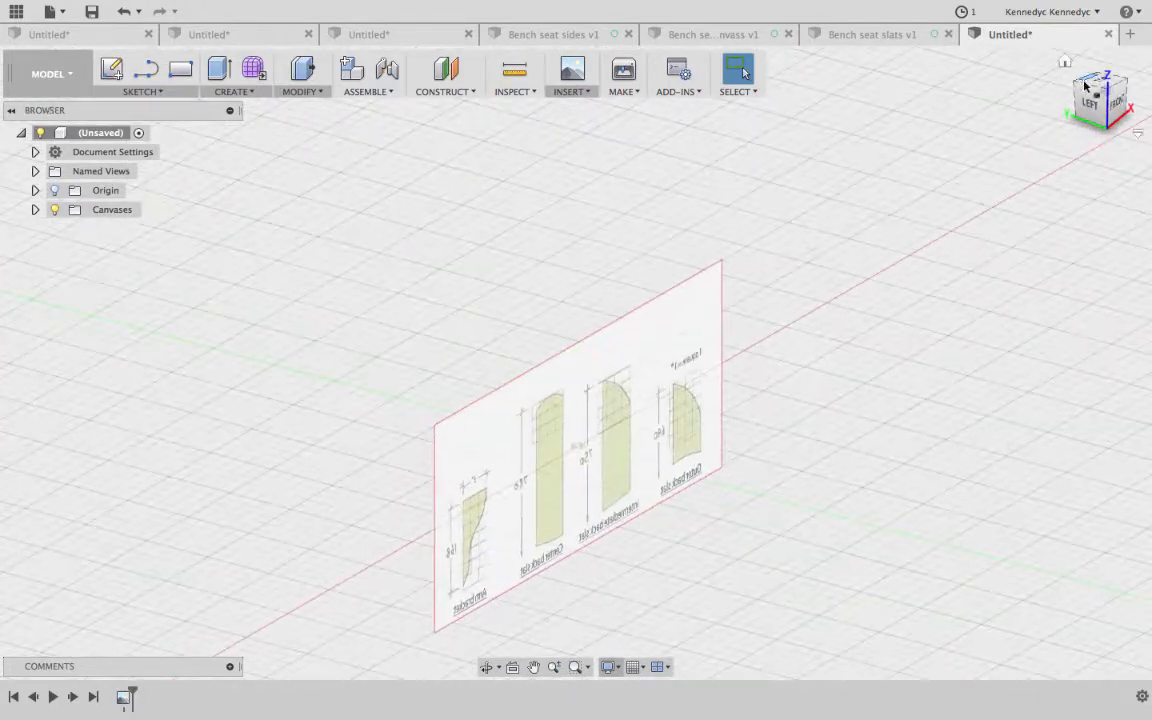
{"action": "left_click_drag", "start_coordinate": [1082, 94], "coordinate": [1041, 98]}
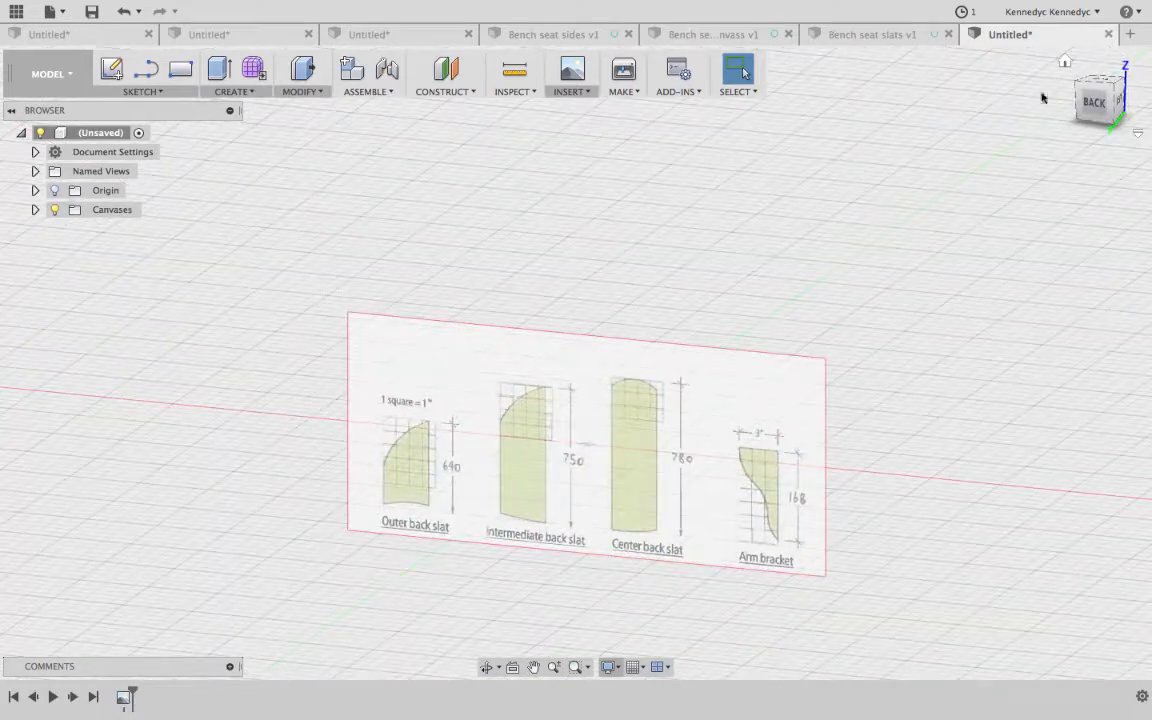
{"action": "left_click", "coordinate": [1096, 102]}
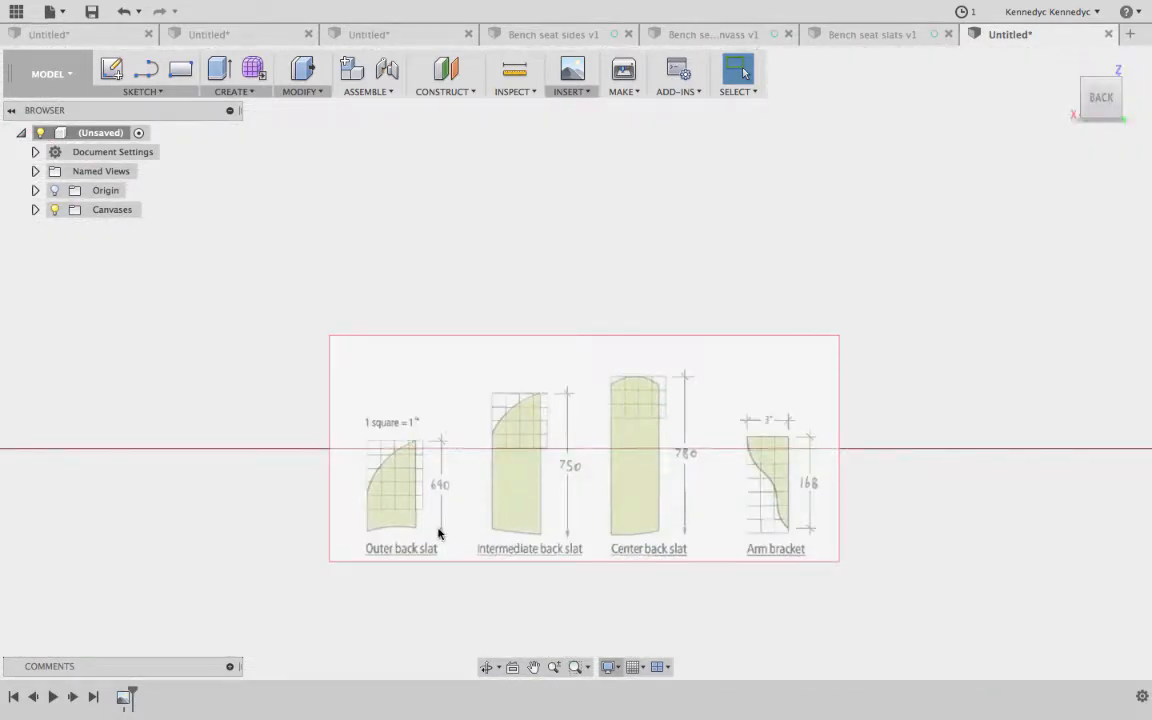
{"action": "scroll", "coordinate": [438, 534], "scroll_direction": "down", "scroll_amount": 1}
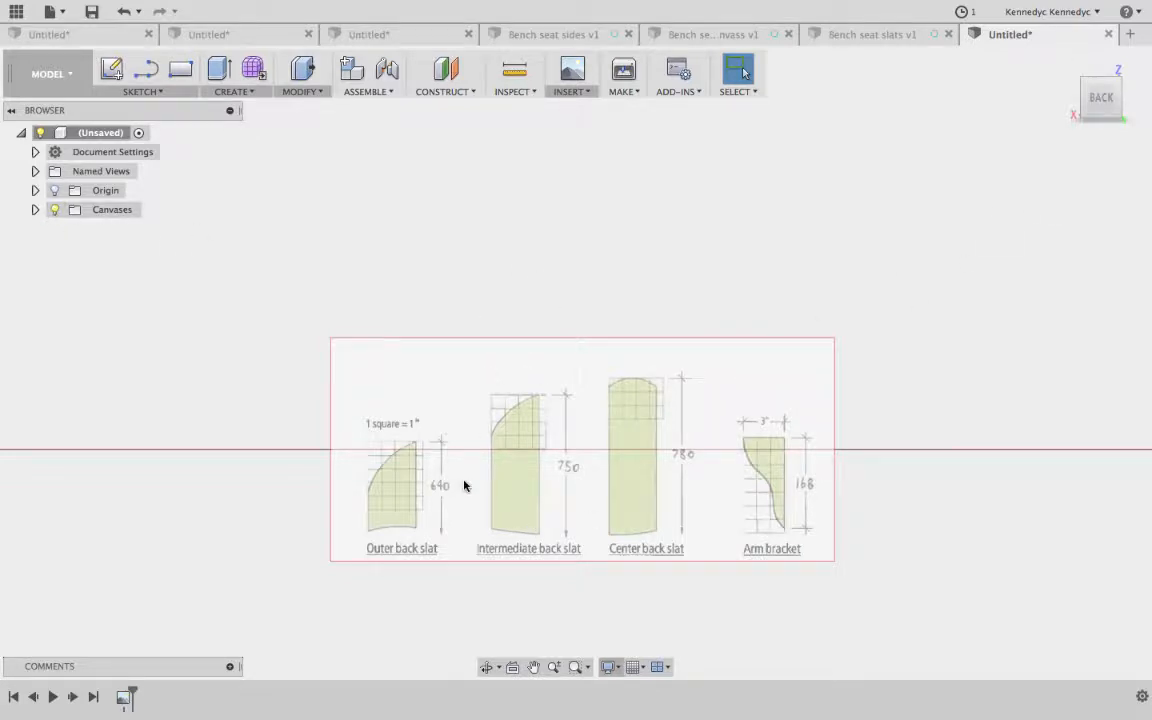
{"action": "scroll", "coordinate": [464, 486], "scroll_direction": "down", "scroll_amount": 3}
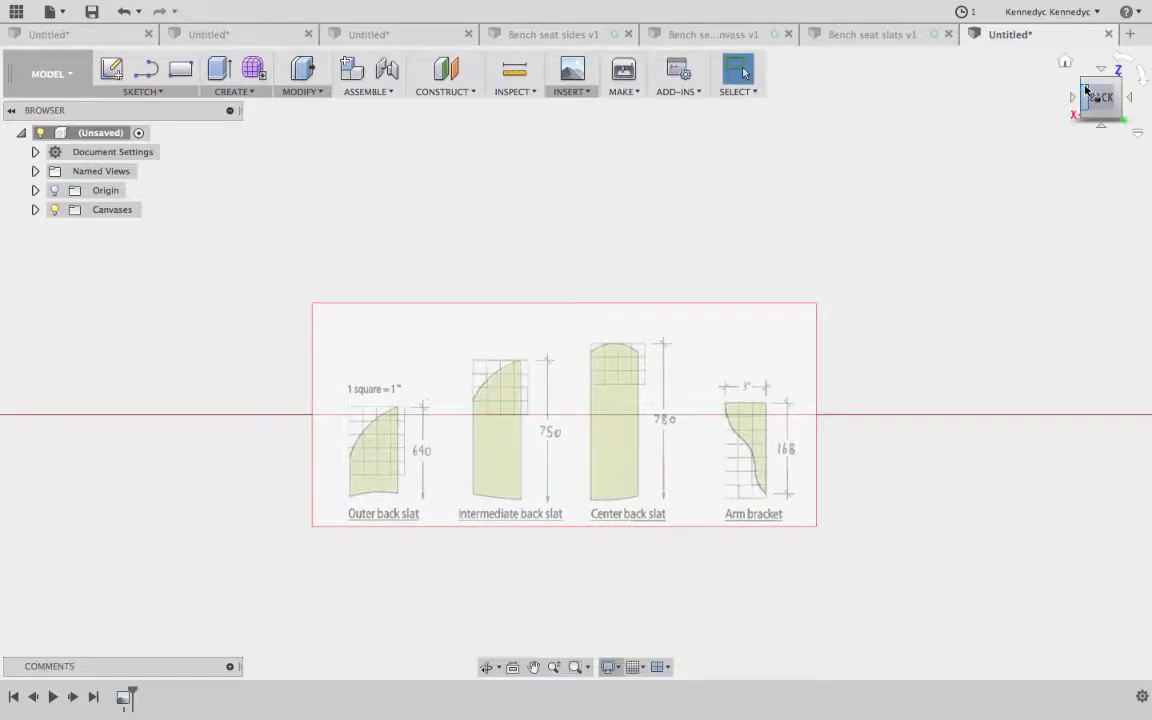
{"action": "left_click", "coordinate": [1066, 64]}
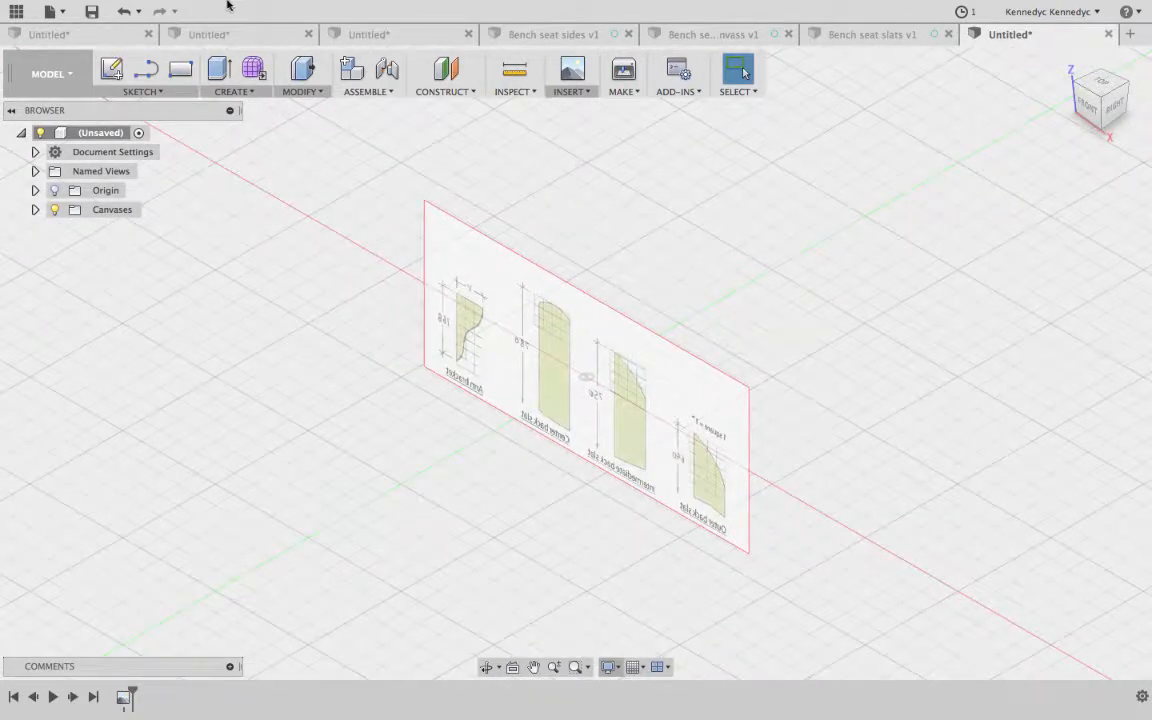
{"action": "left_click", "coordinate": [300, 92]}
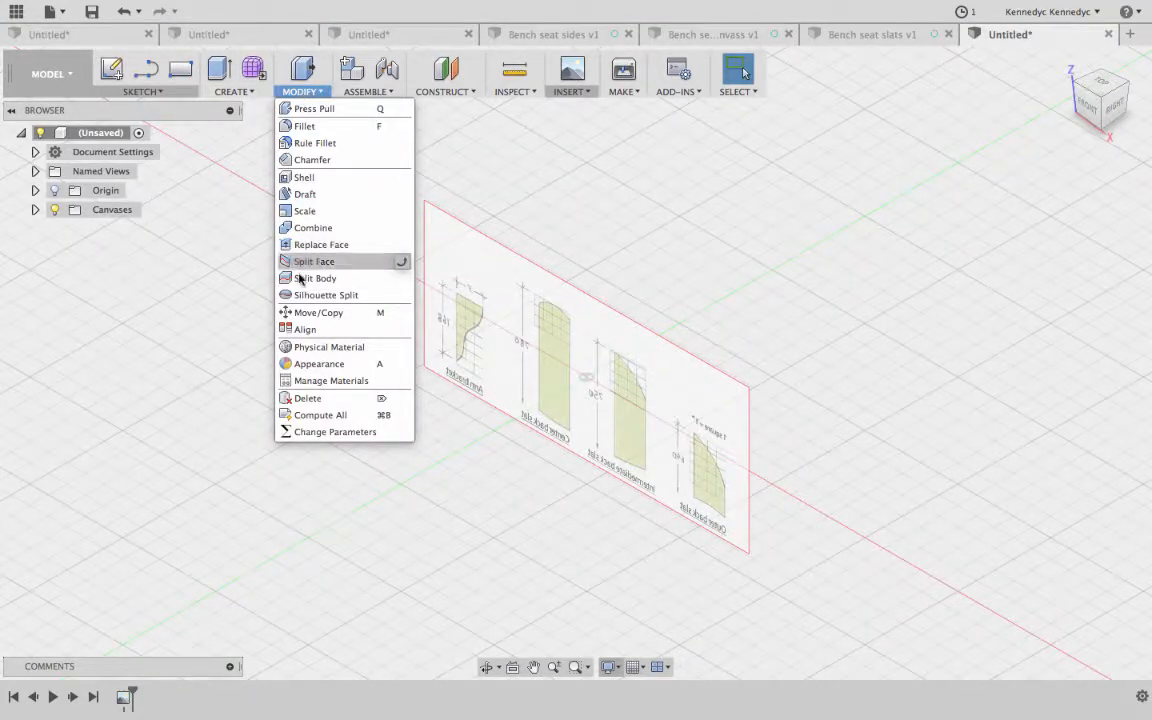
{"action": "left_click", "coordinate": [300, 313]}
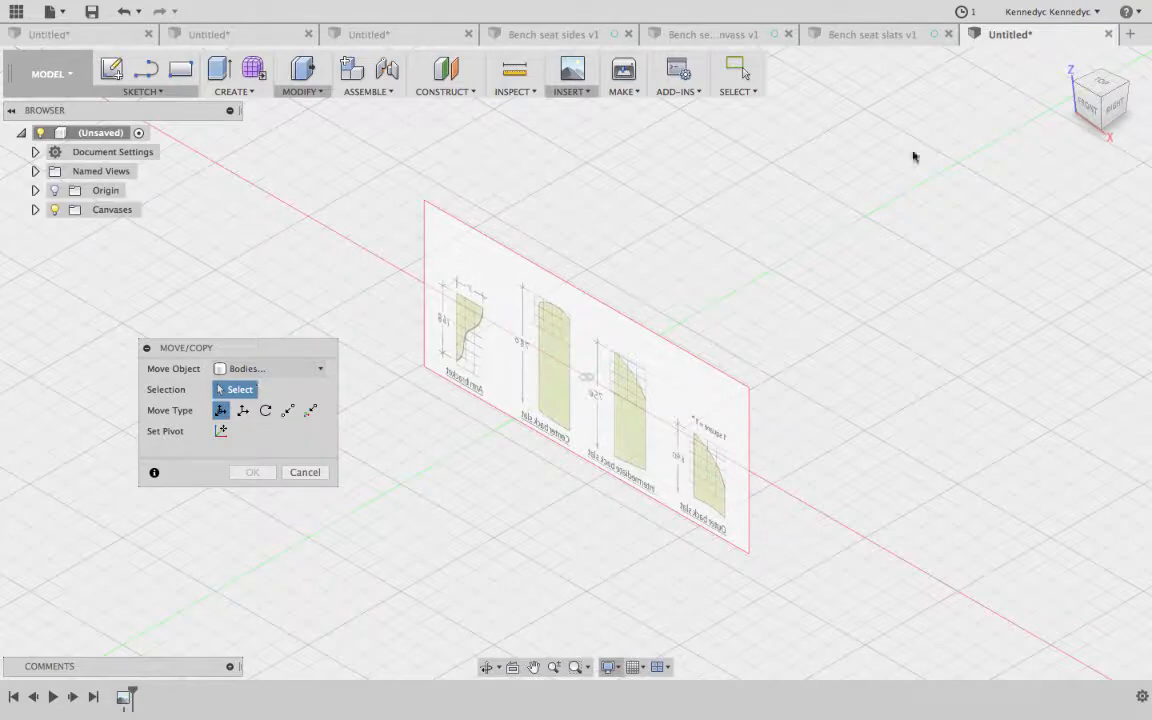
{"action": "left_click", "coordinate": [1098, 85]}
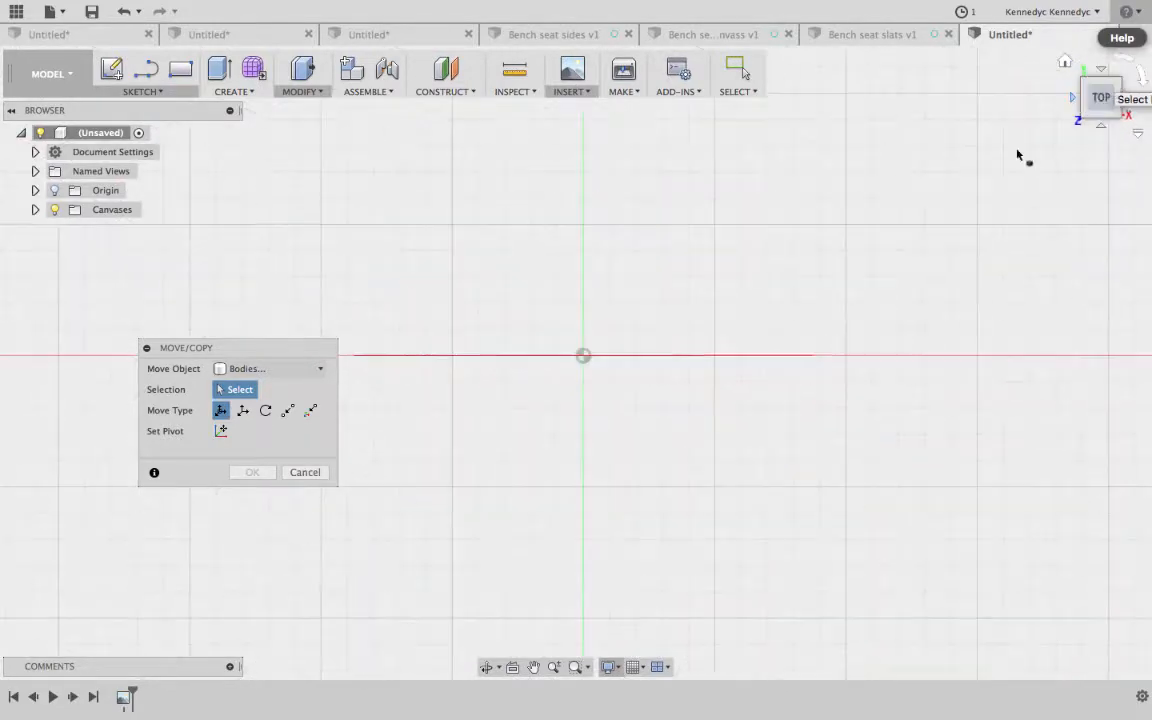
{"action": "left_click", "coordinate": [1066, 63]}
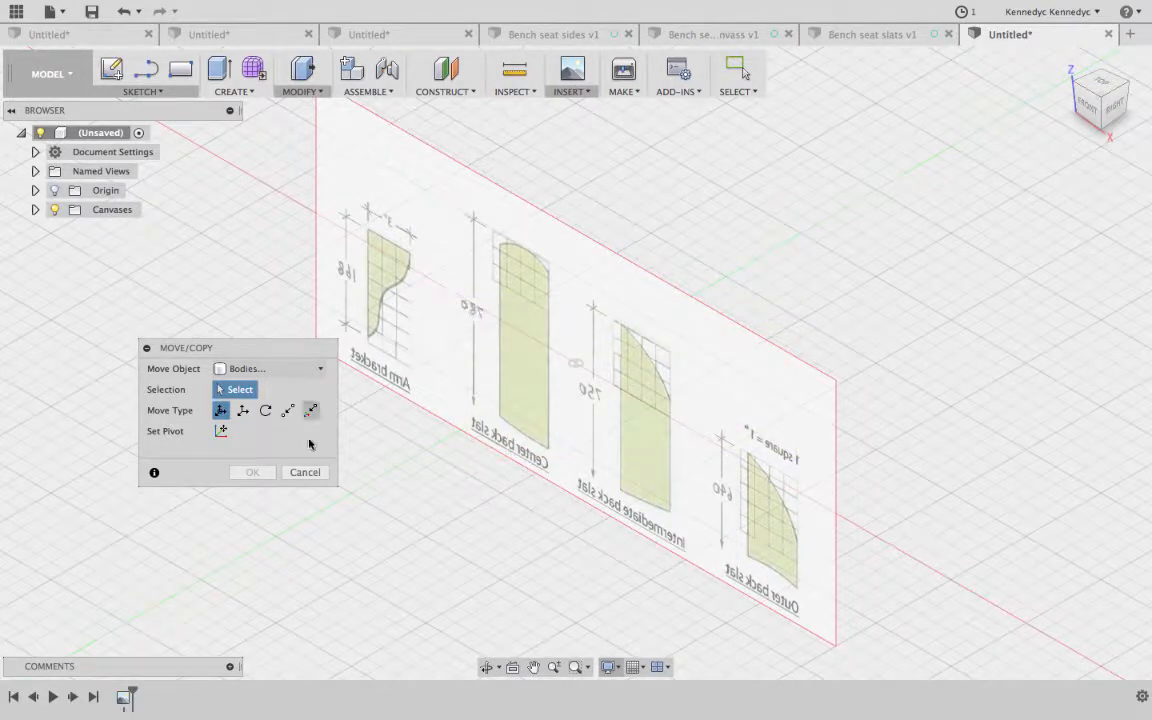
{"action": "left_click", "coordinate": [305, 472]}
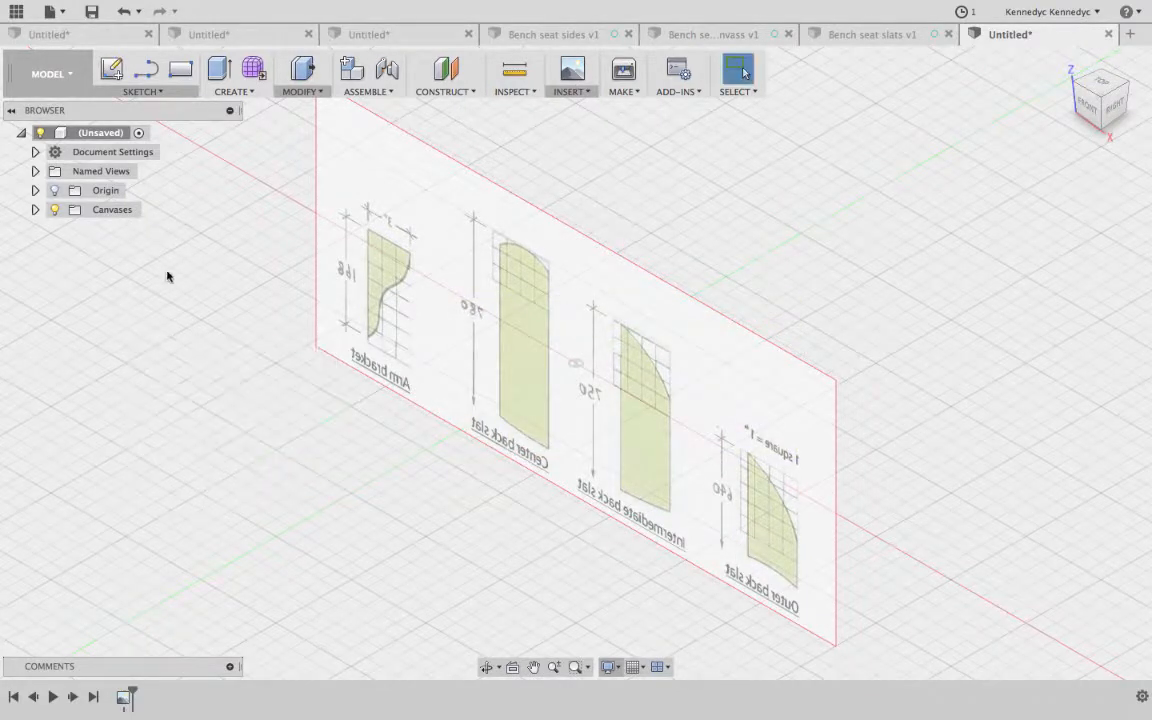
Step: Edit the slat canvas and flip it horizontally
{"action": "left_click", "coordinate": [35, 209]}
{"action": "right_click", "coordinate": [106, 229]}
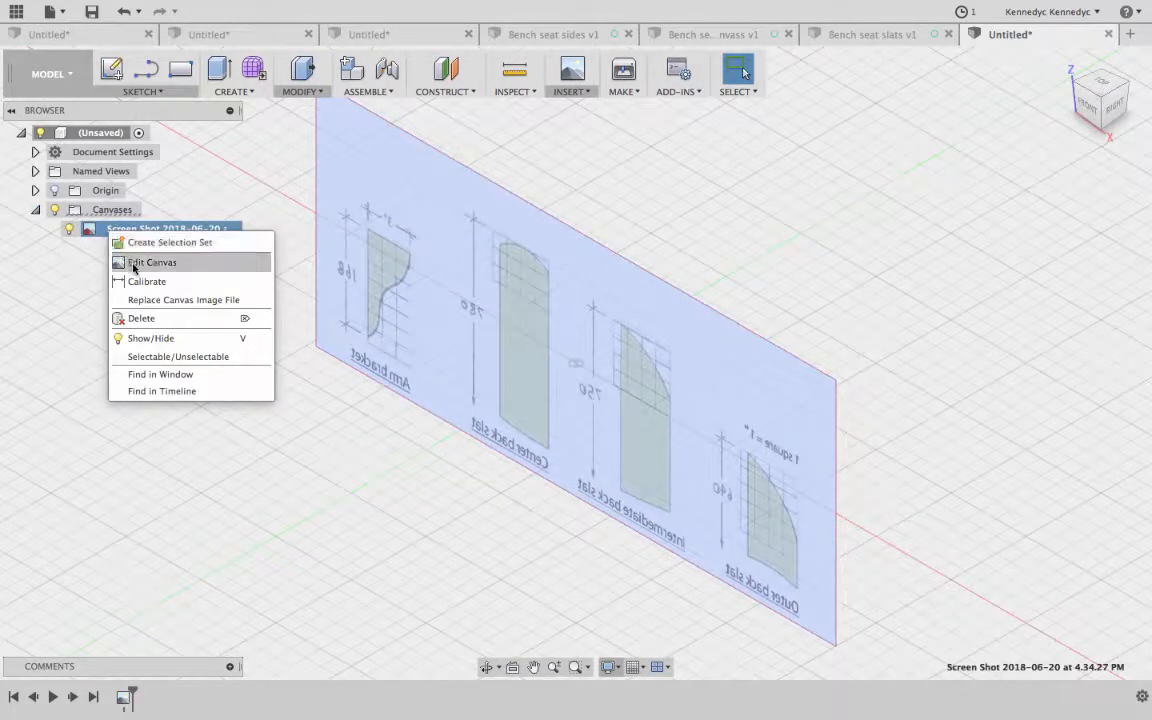
{"action": "left_click", "coordinate": [120, 262]}
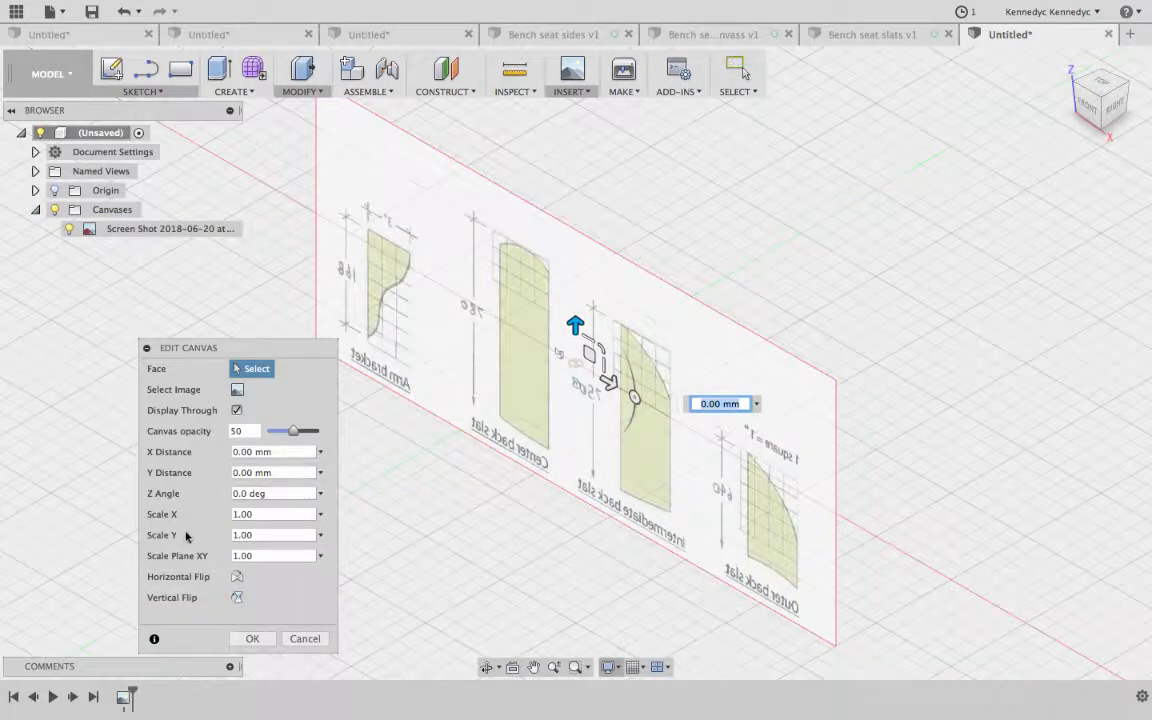
{"action": "left_click", "coordinate": [232, 452]}
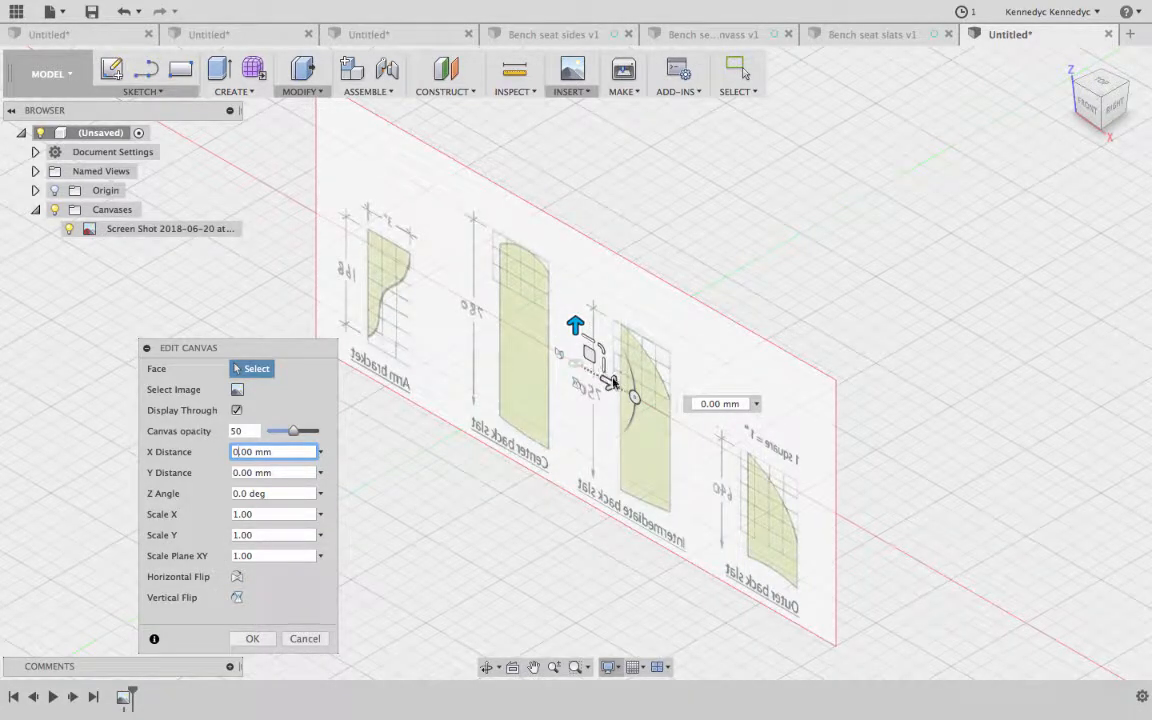
{"action": "left_click", "coordinate": [1104, 82]}
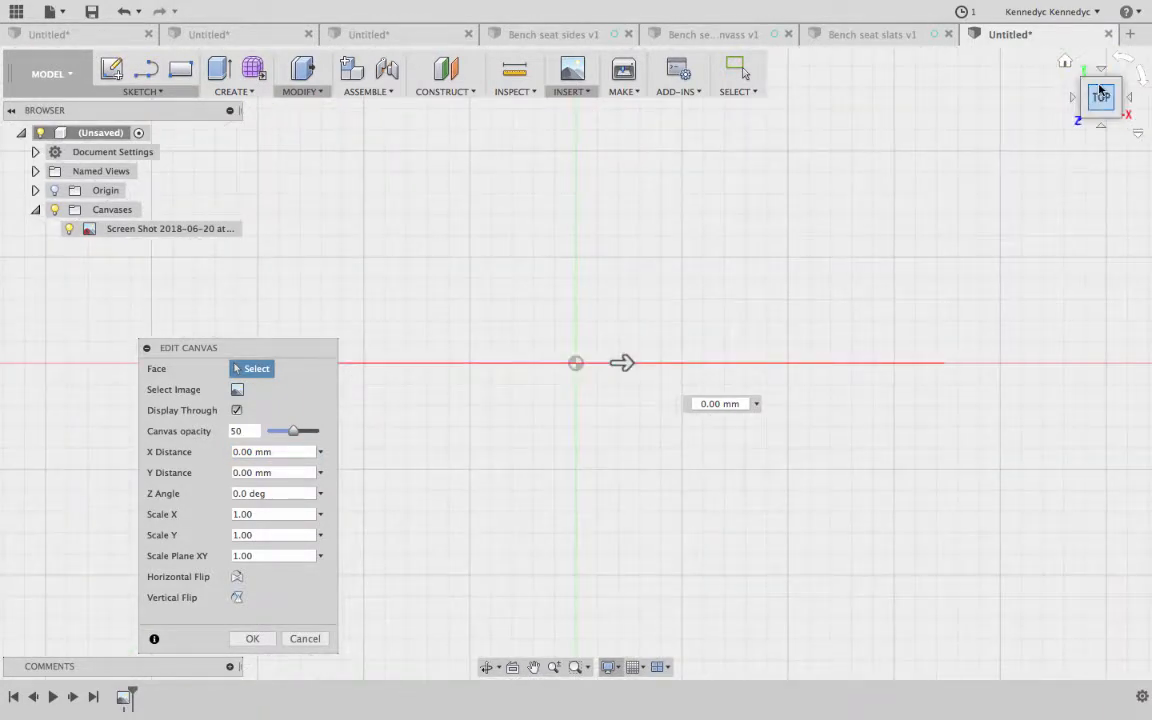
{"action": "left_click", "coordinate": [1066, 66]}
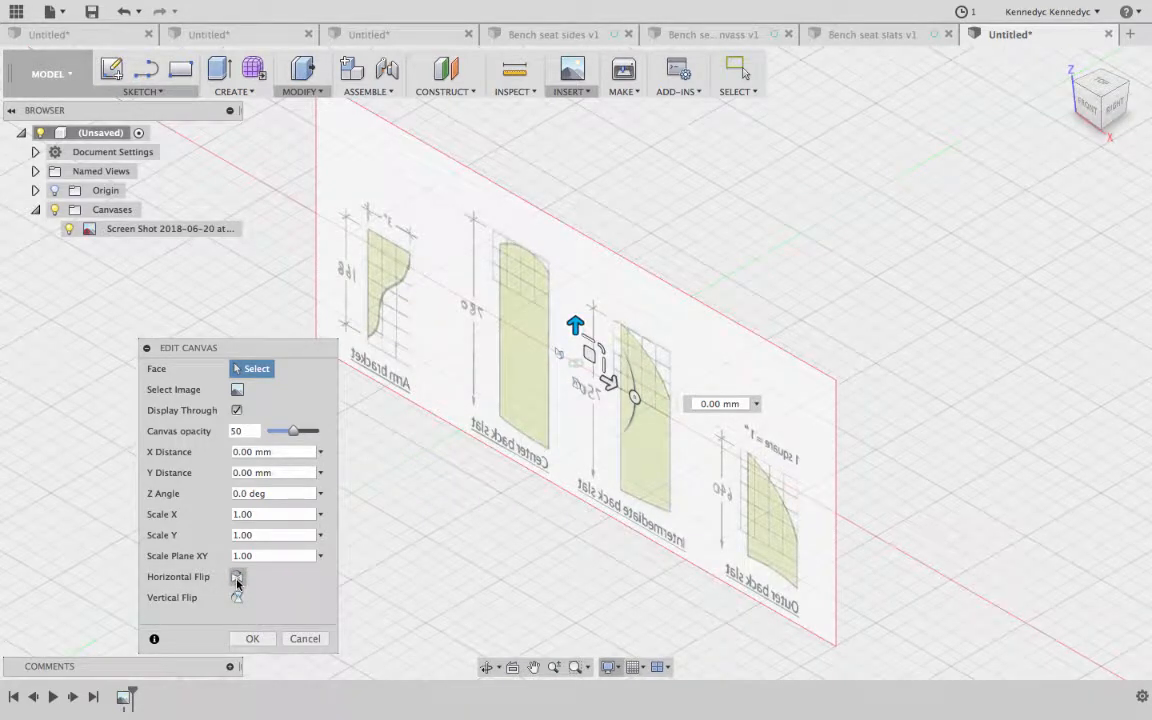
{"action": "left_click", "coordinate": [237, 579]}
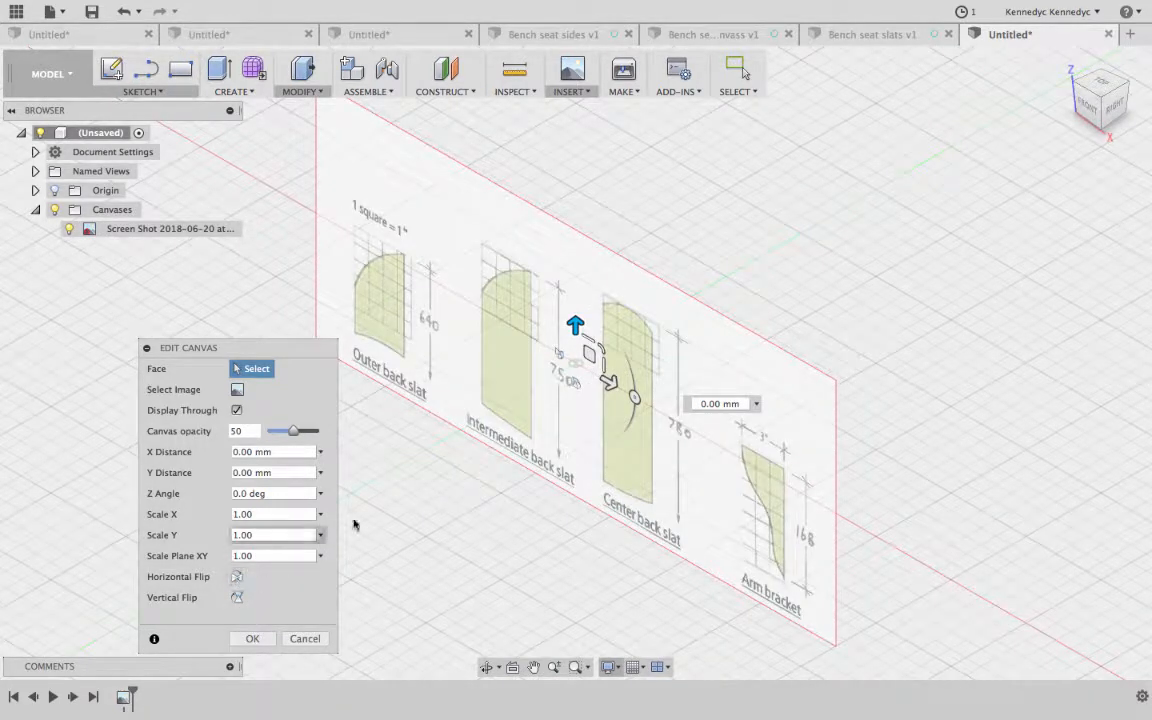
{"action": "left_click", "coordinate": [251, 639]}
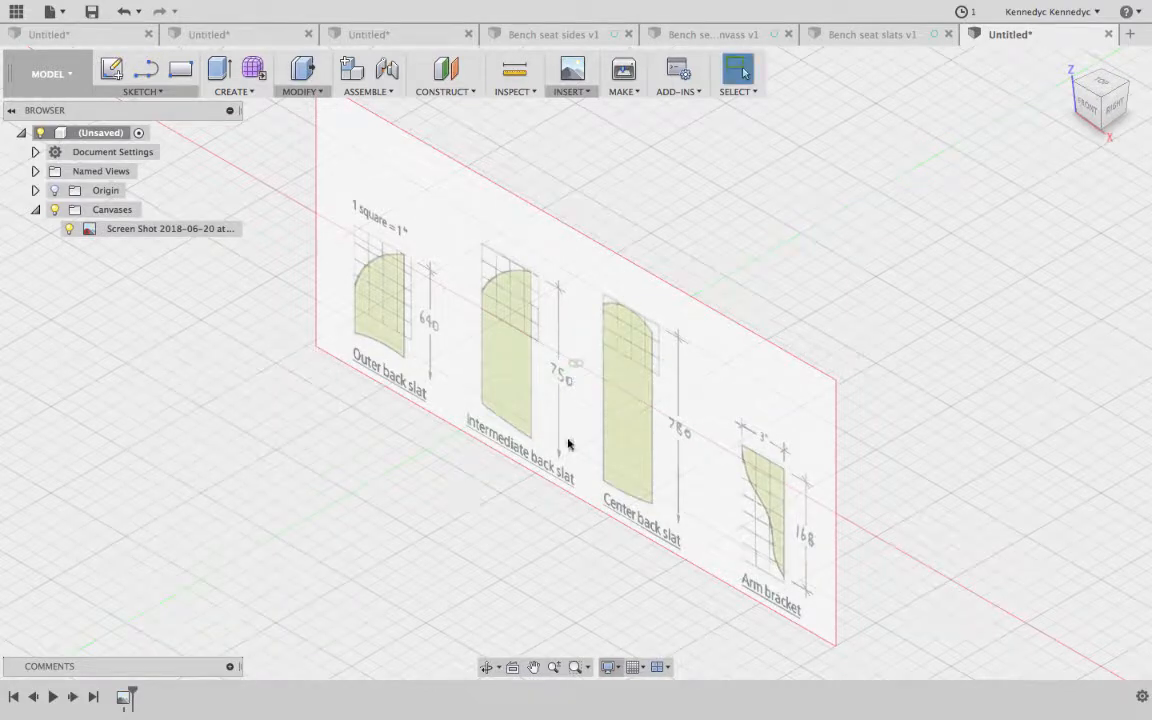
Step: Calibrate the canvas by picking both long edges of the center back slat near its top and setting that width to 90 mm
{"action": "left_click", "coordinate": [1087, 107]}
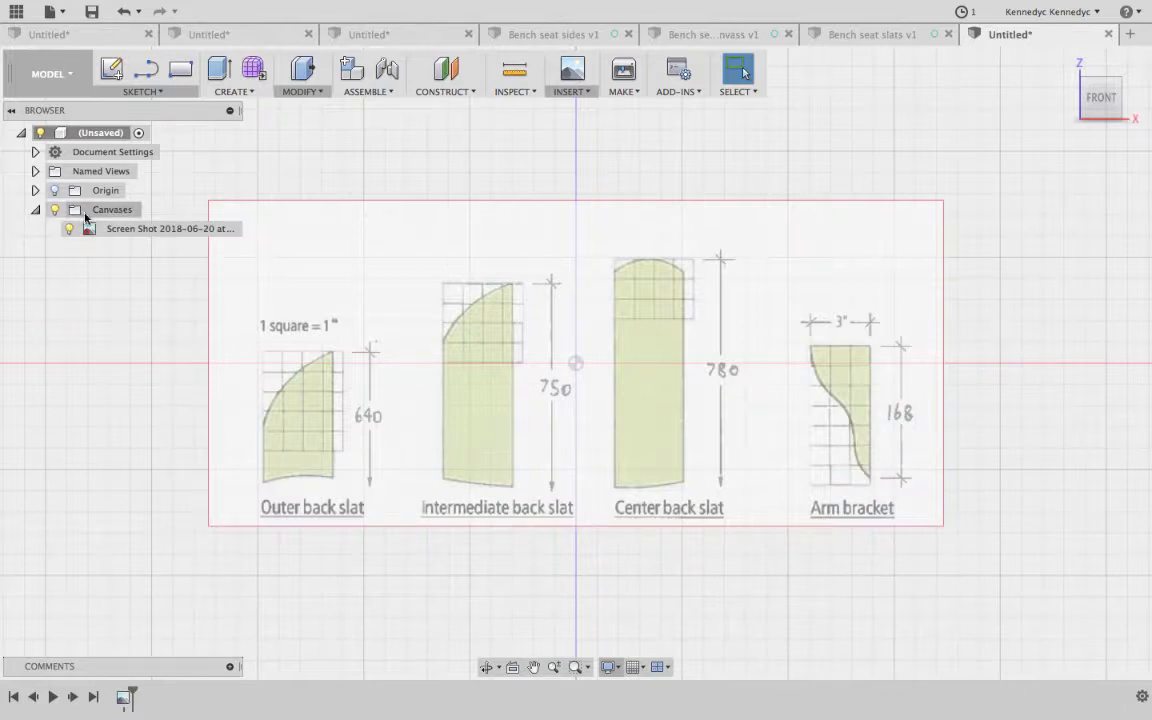
{"action": "right_click", "coordinate": [112, 232]}
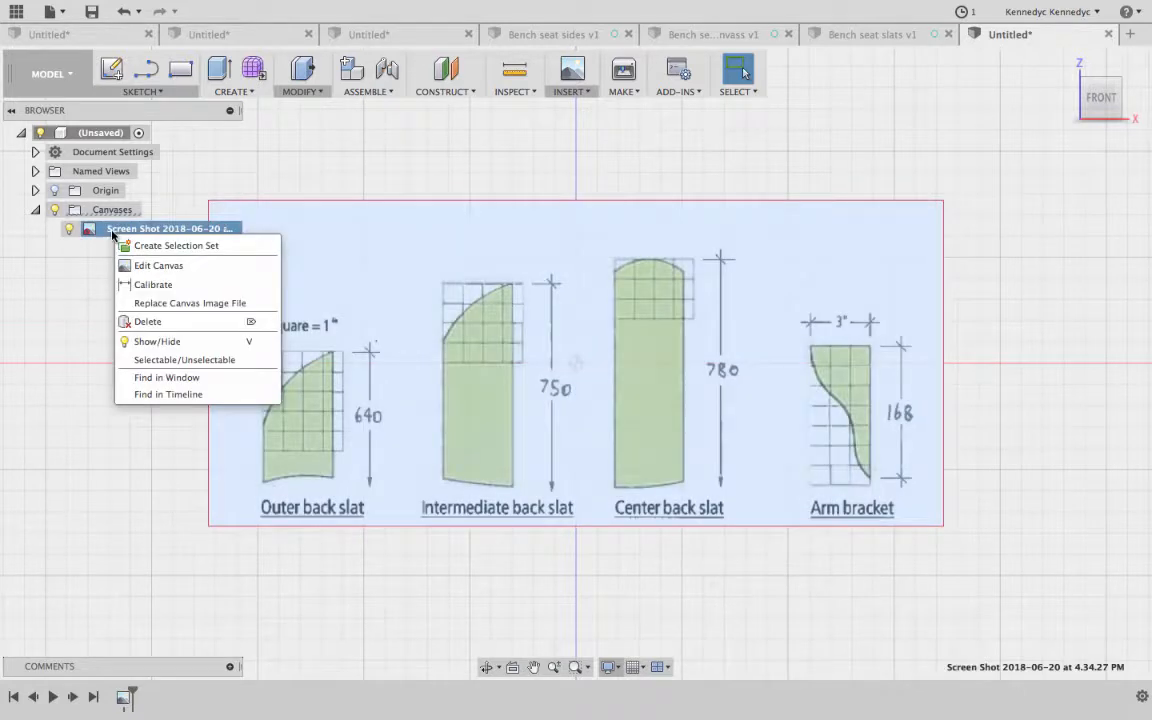
{"action": "left_click", "coordinate": [143, 286]}
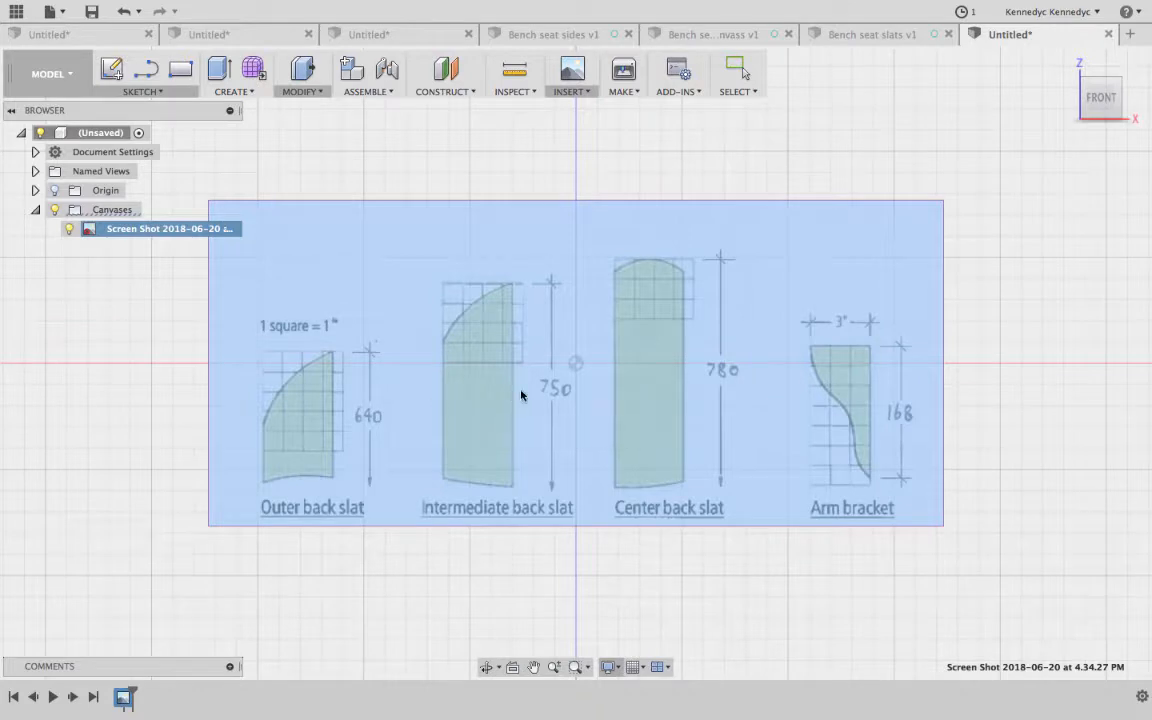
{"action": "left_click", "coordinate": [684, 281]}
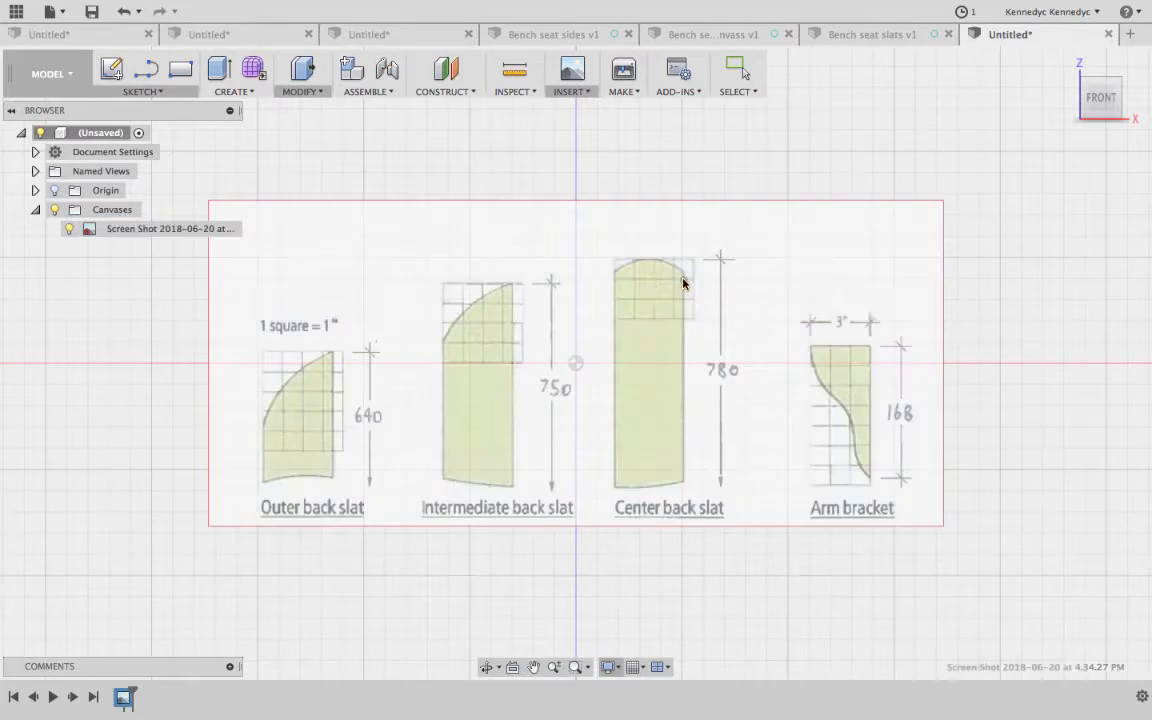
{"action": "left_click", "coordinate": [615, 281]}
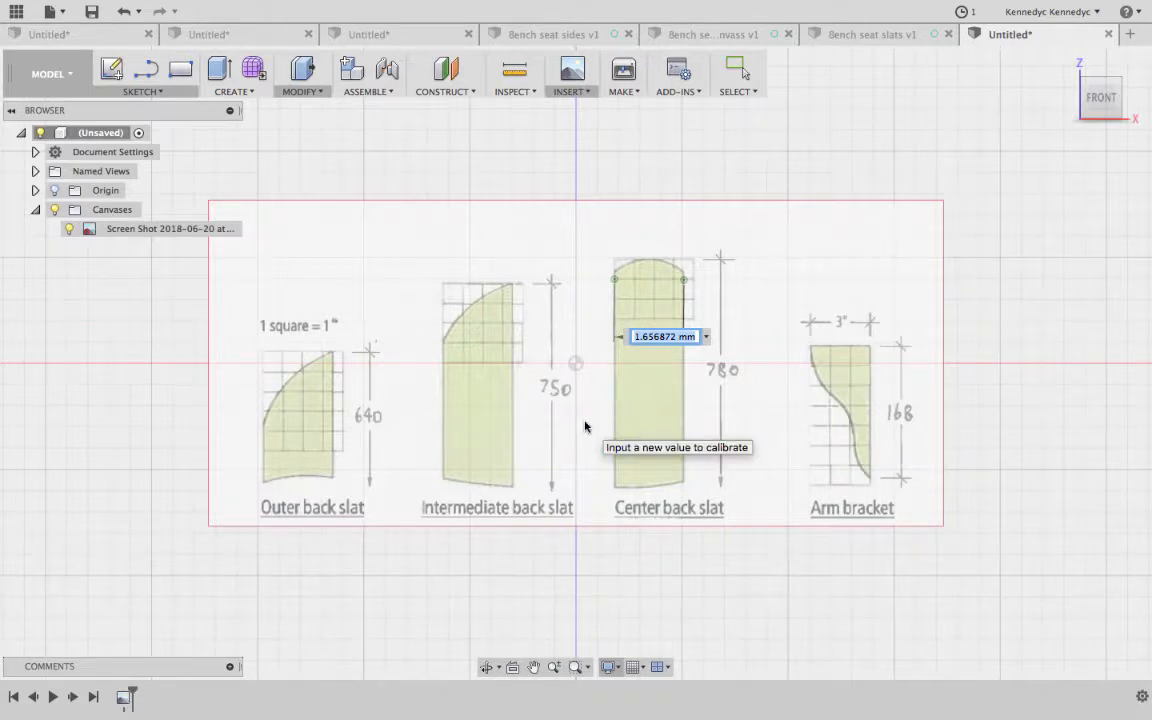
{"action": "type", "text": "90"}
{"action": "key", "text": "Return"}
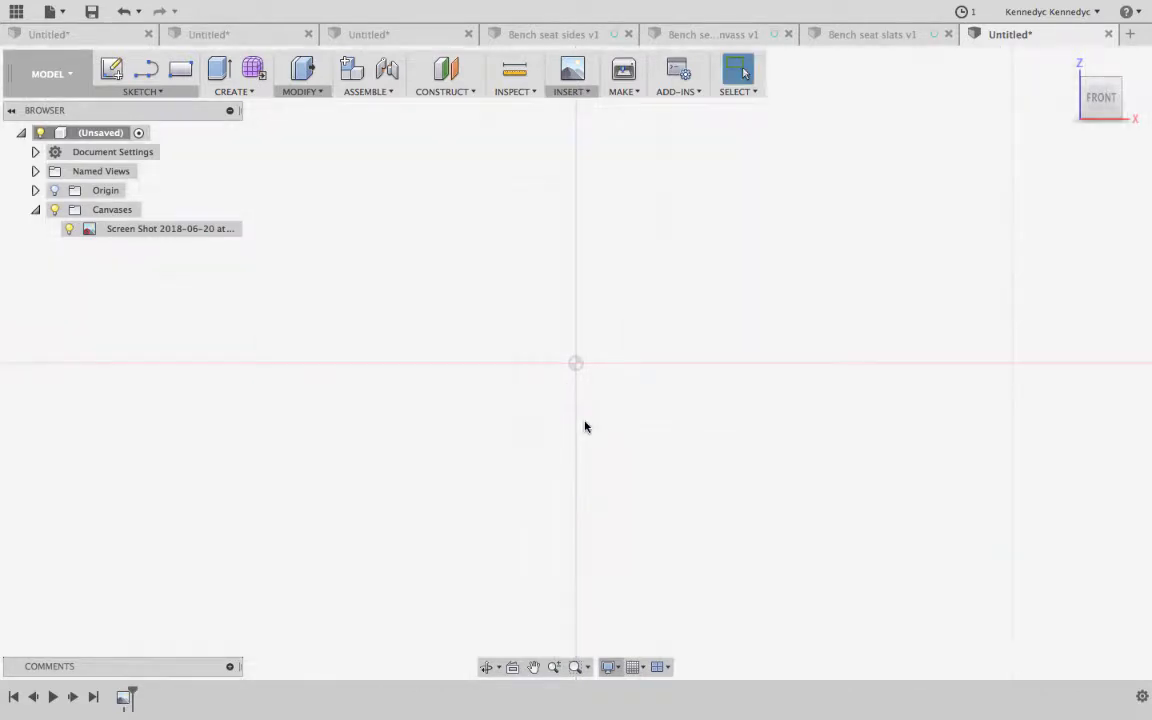
{"action": "scroll", "coordinate": [551, 410], "scroll_direction": "down", "scroll_amount": 10}
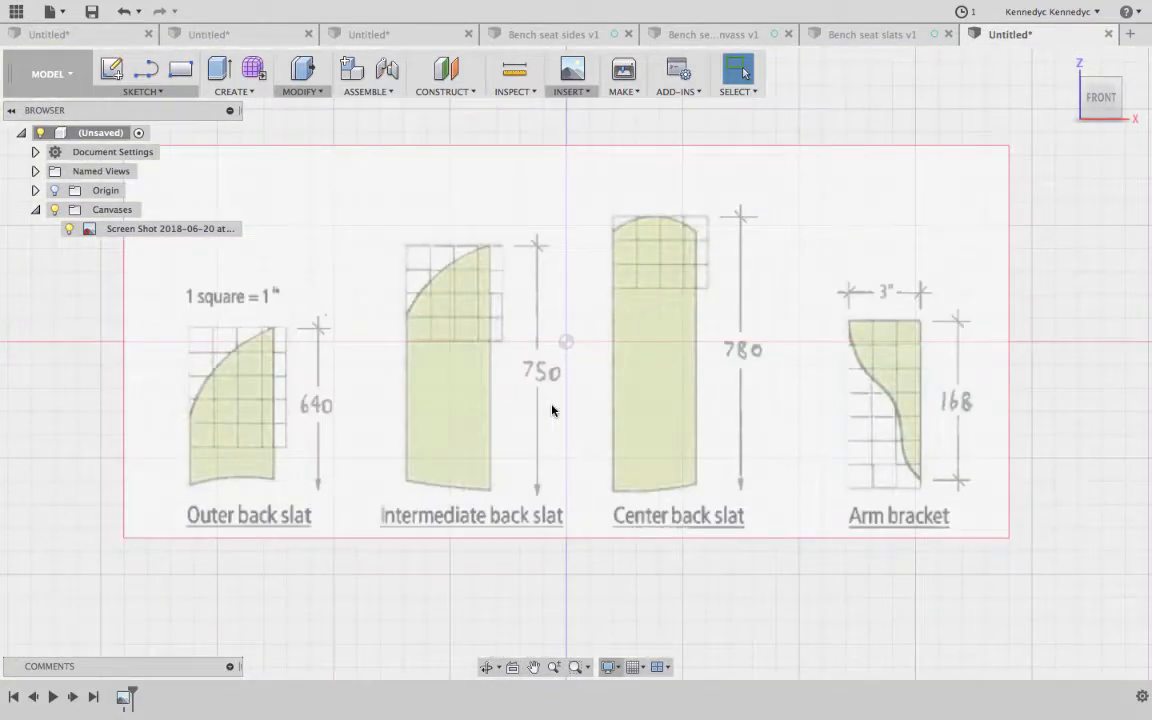
{"action": "scroll", "coordinate": [551, 410], "scroll_direction": "down", "scroll_amount": 3}
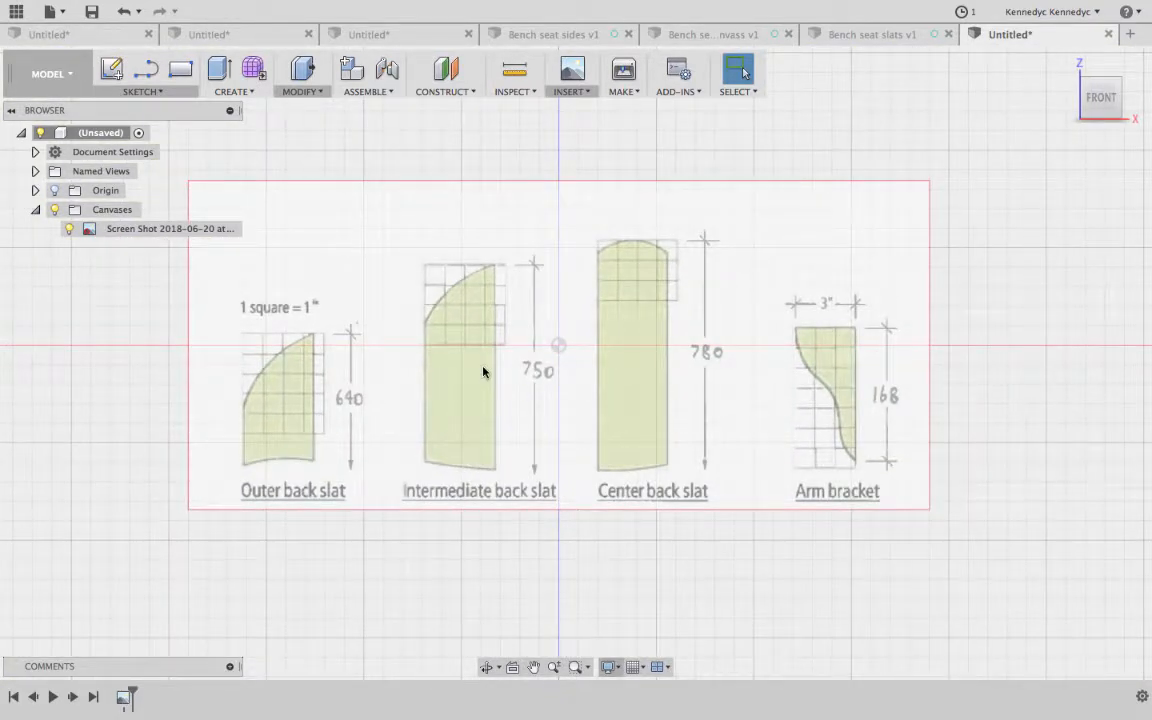
{"action": "scroll", "coordinate": [483, 372], "scroll_direction": "up", "scroll_amount": 2}
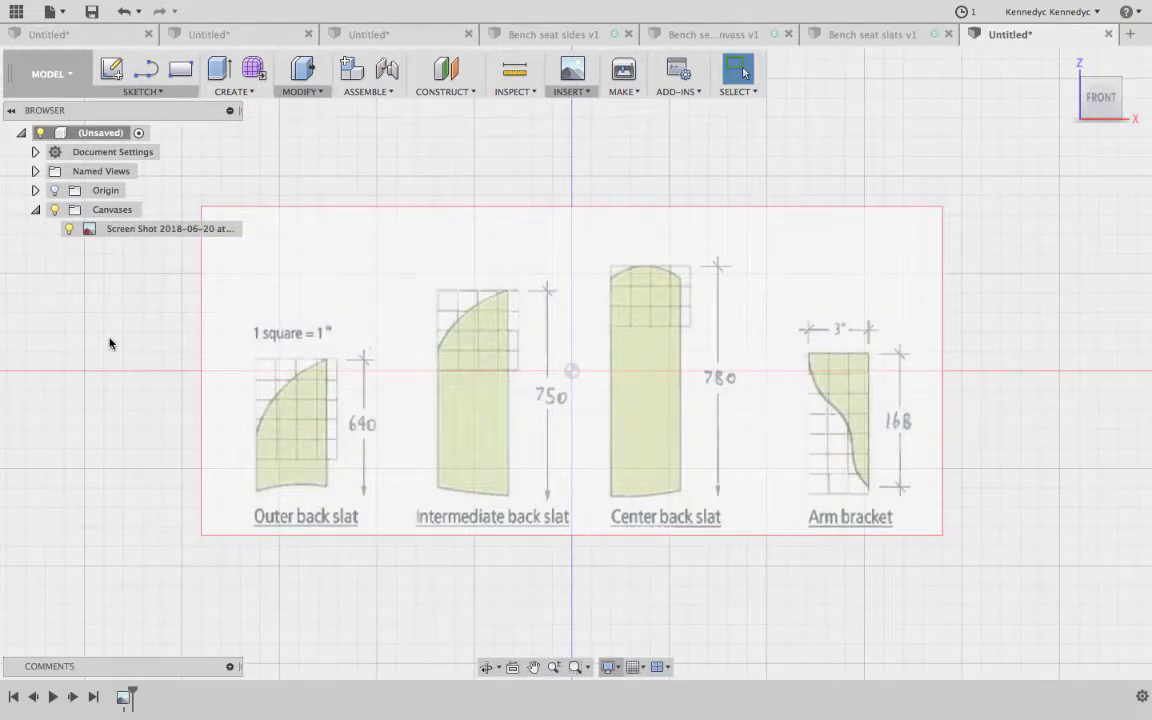
{"action": "scroll", "coordinate": [168, 340], "scroll_direction": "down", "scroll_amount": 3}
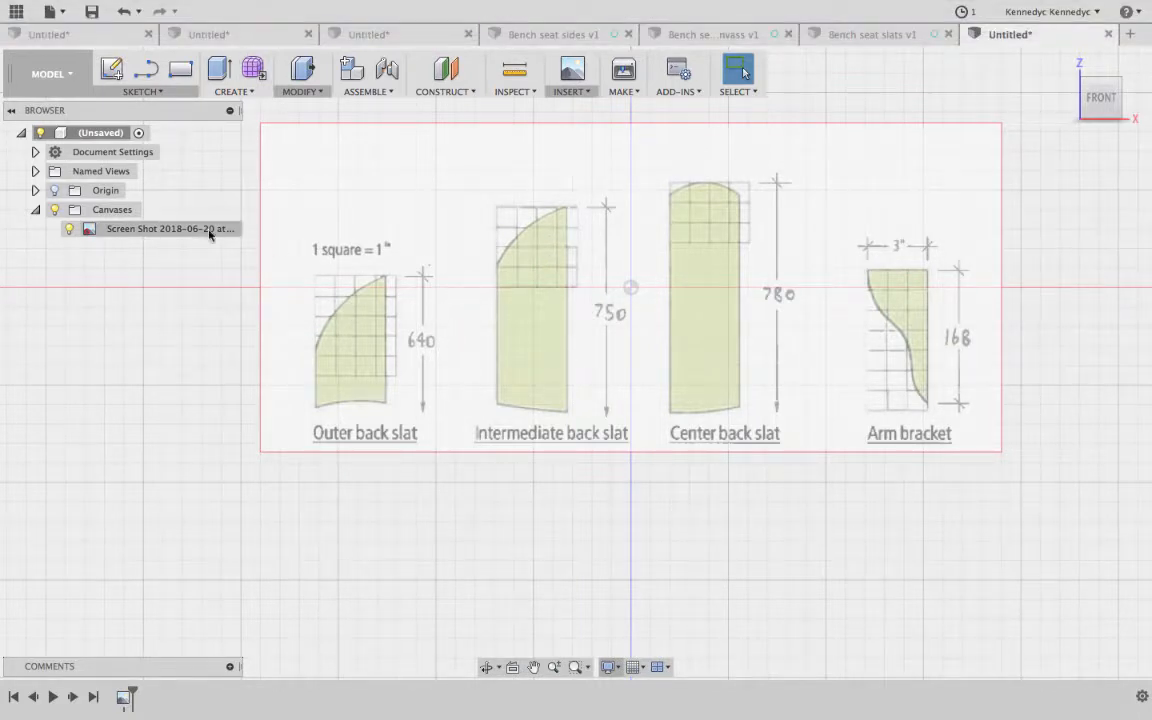
Step: Start a two-point rectangle in a new sketch on the front XZ plane
{"action": "left_click", "coordinate": [170, 92]}
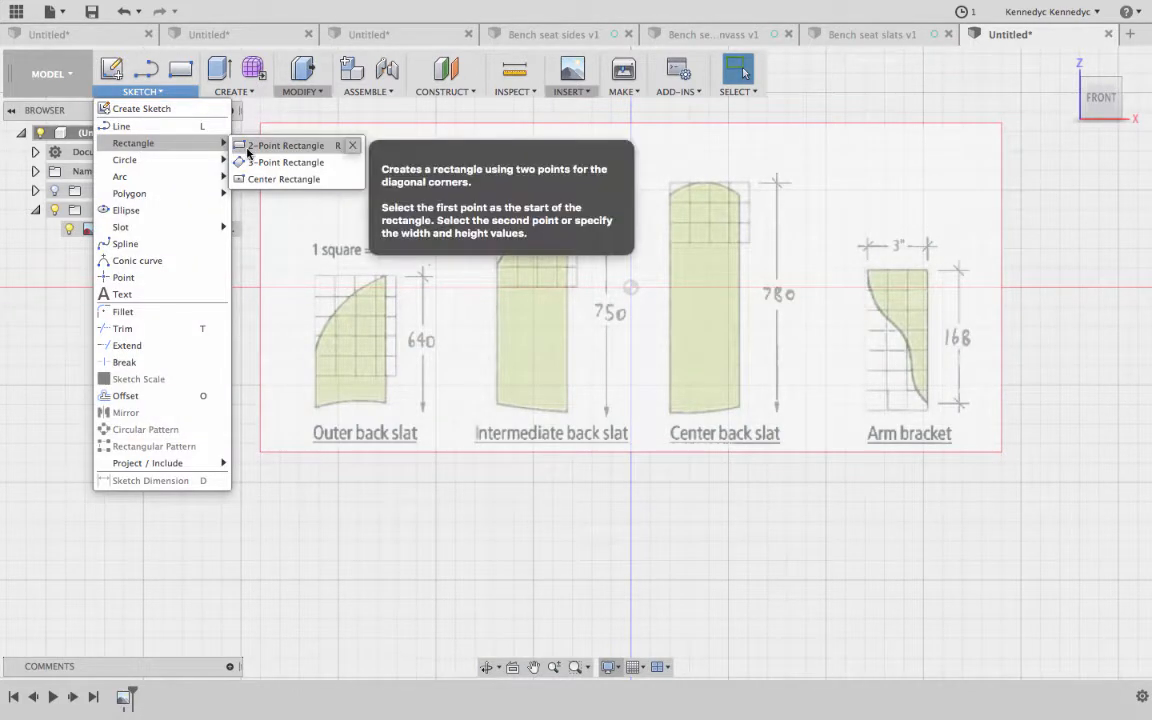
{"action": "left_click", "coordinate": [250, 146]}
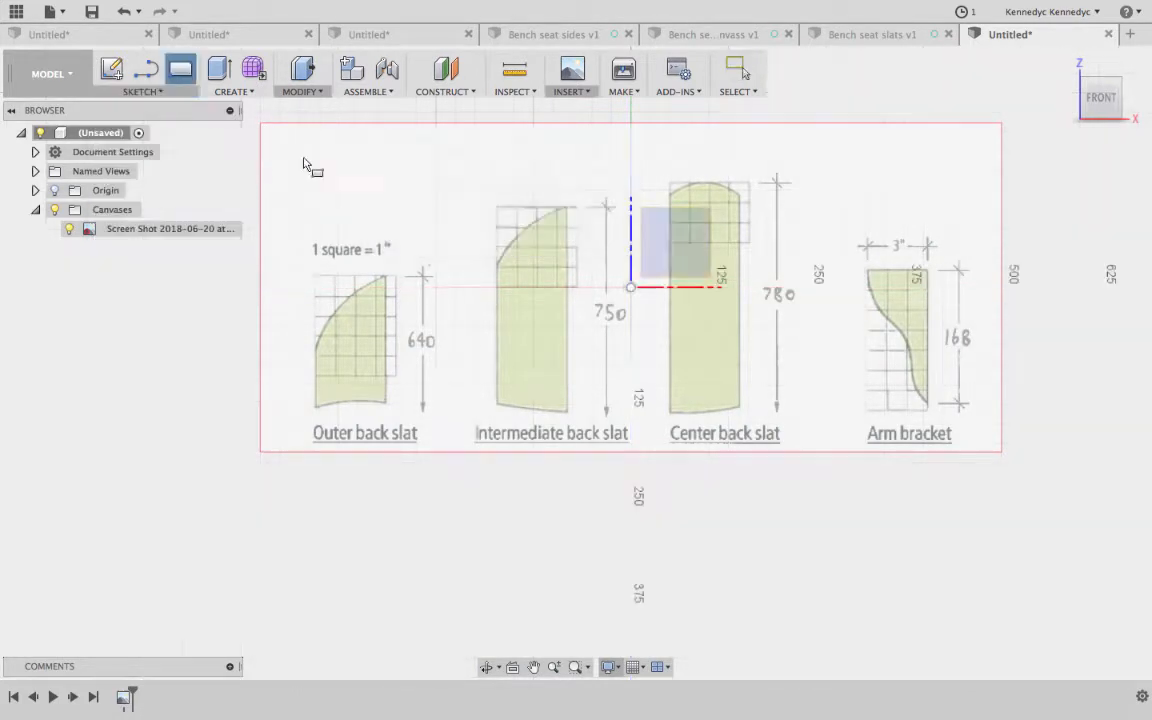
{"action": "left_click", "coordinate": [665, 245]}
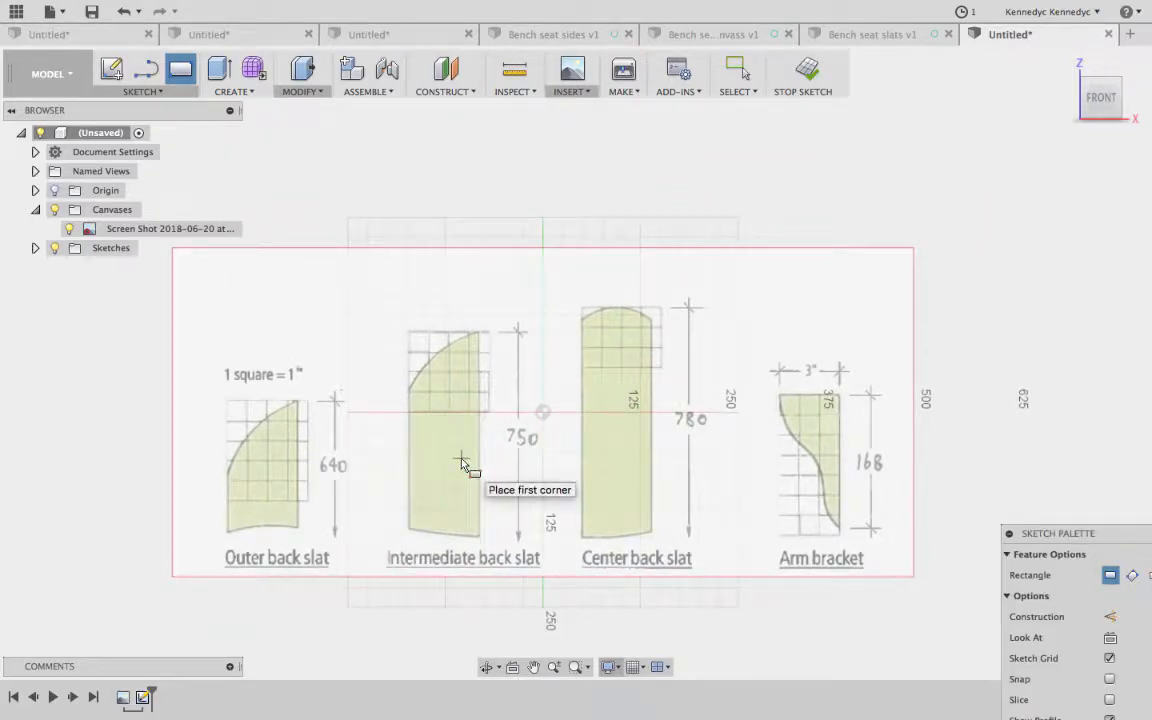
Step: Check the intermediate back slat's length and width in the Adirondack chair PDF's cutting list, then return to the sketch
{"action": "key", "text": "ctrl+Left"}
{"action": "key", "text": "ctrl+Right"}
{"action": "key", "text": "ctrl+Left"}
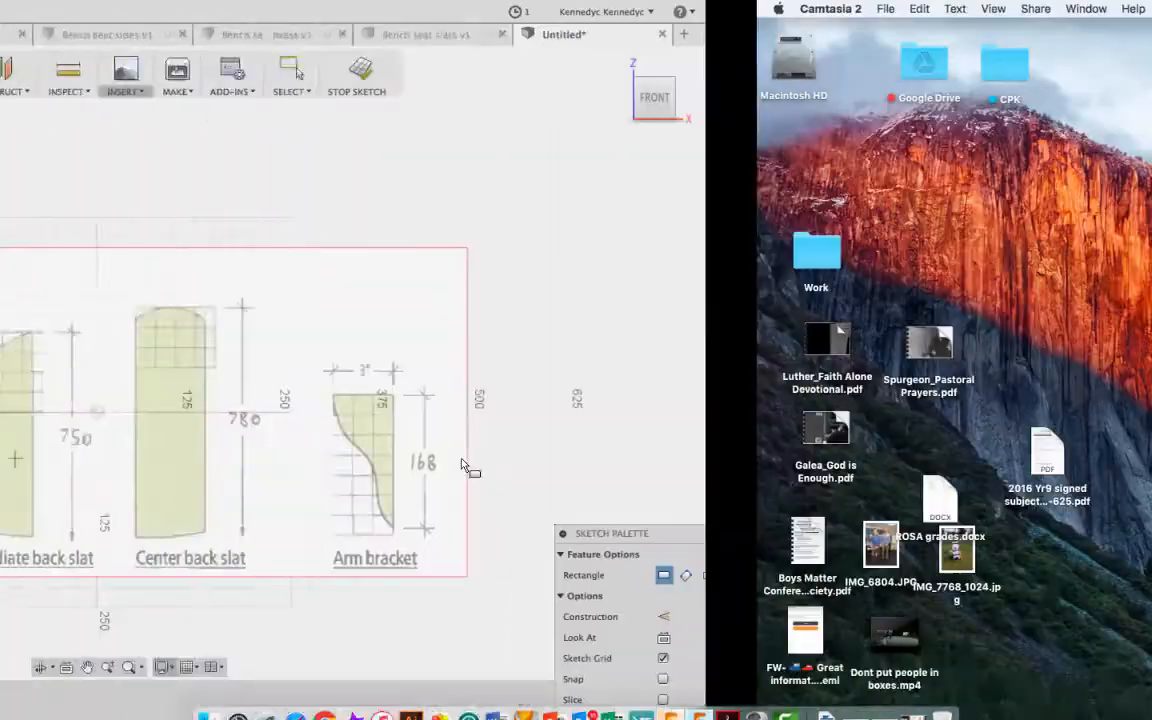
{"action": "key", "text": "ctrl+Left"}
{"action": "scroll", "coordinate": [576, 467], "scroll_direction": "up", "scroll_amount": 10}
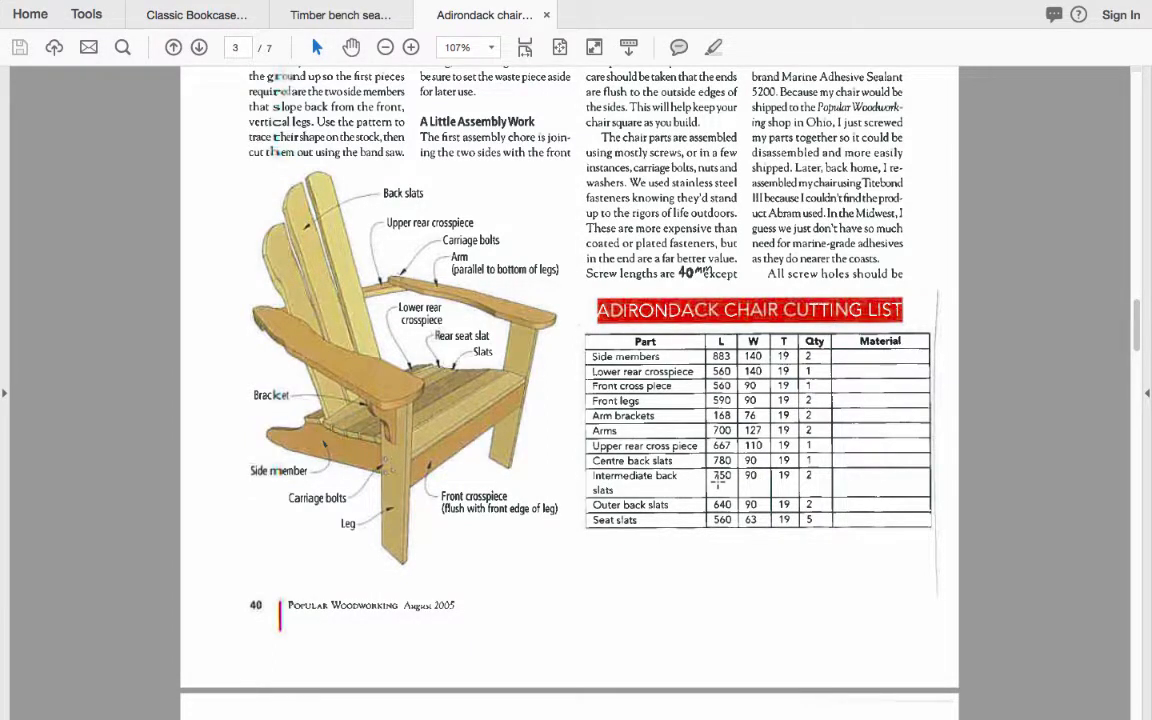
{"action": "key", "text": "ctrl+Right"}
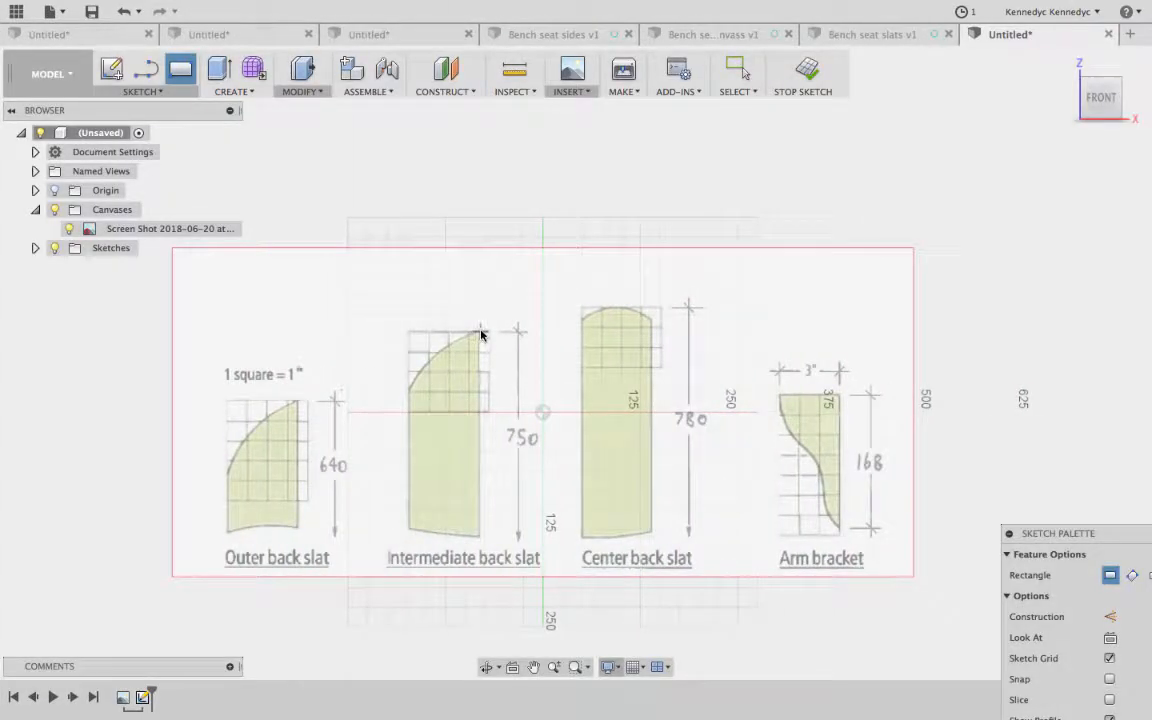
Step: Draw a rectangle 90 mm wide and 750 mm long downward from the intermediate back slat's upper right corner, and finish the sketch
{"action": "left_click", "coordinate": [478, 335]}
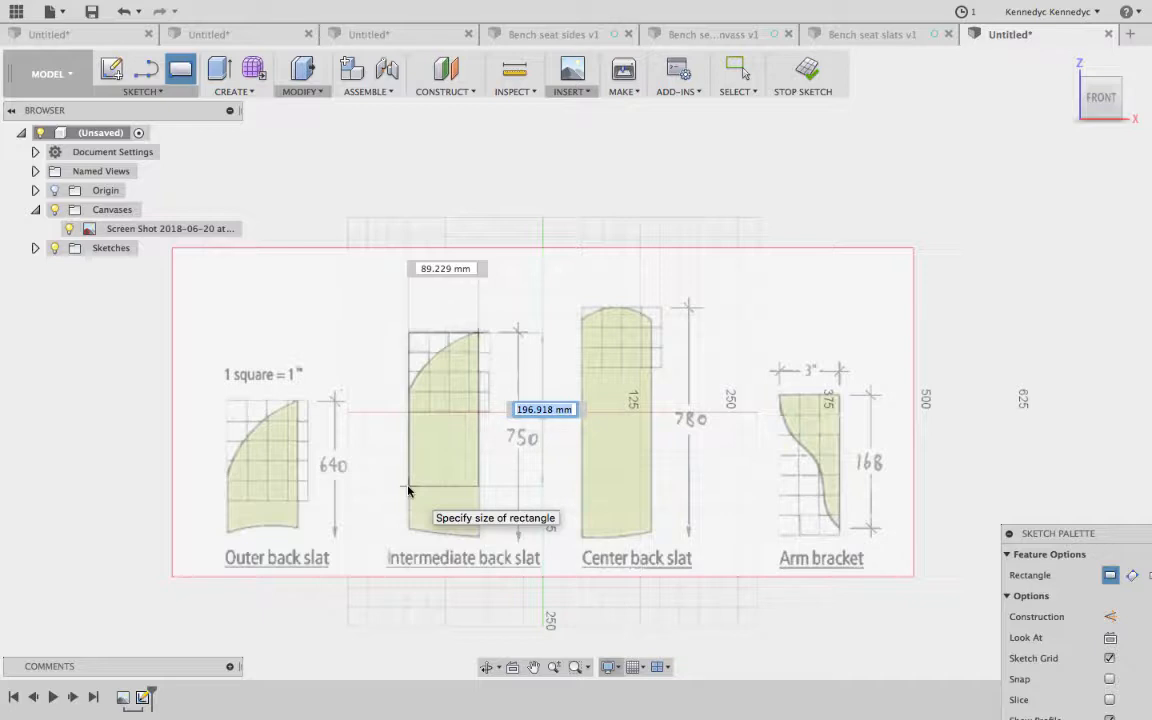
{"action": "type", "text": "750"}
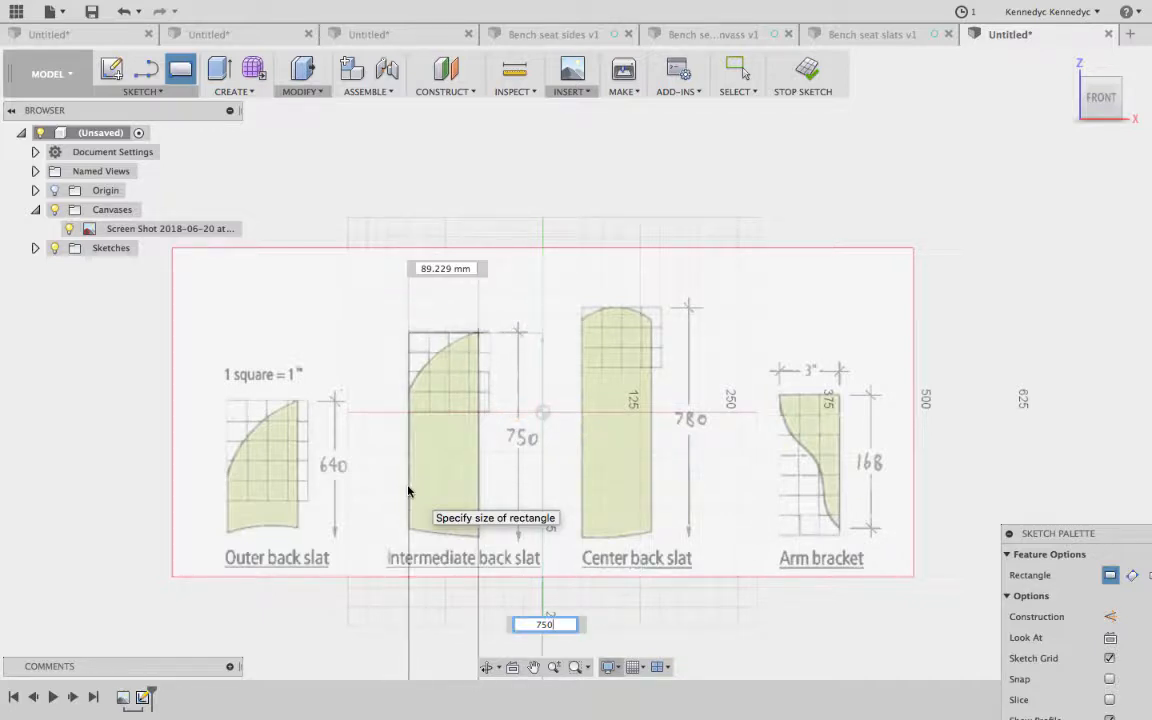
{"action": "key", "text": "Tab"}
{"action": "type", "text": "90"}
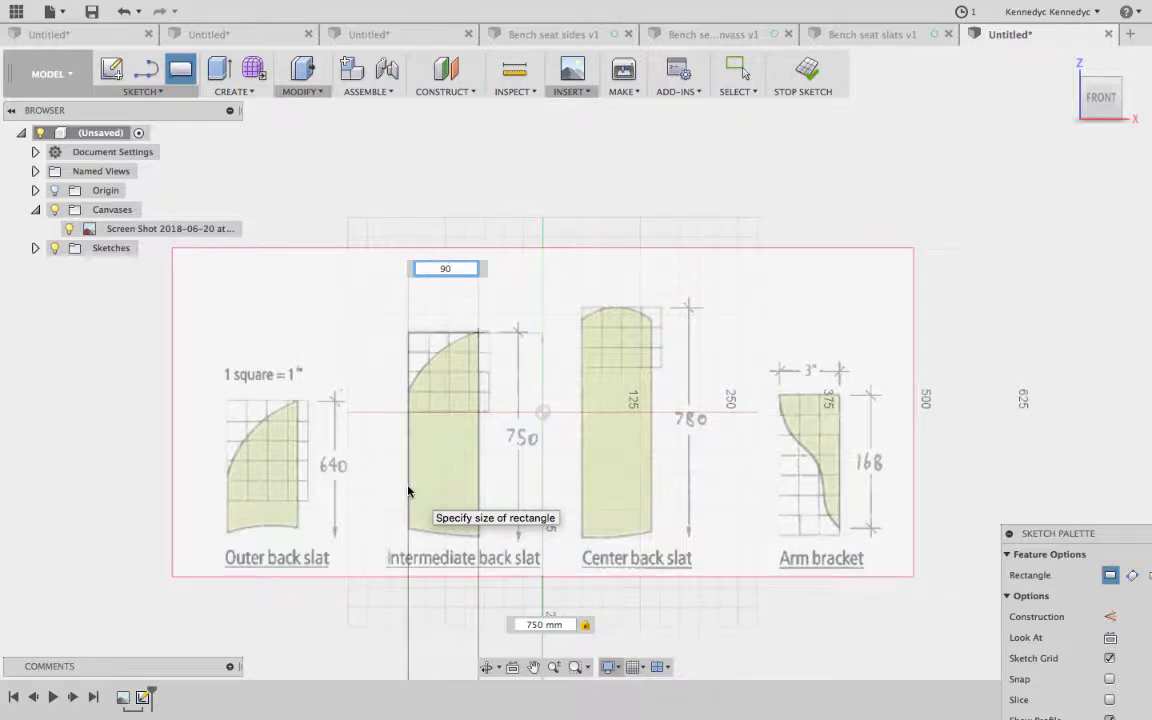
{"action": "key", "text": "Return"}
{"action": "key", "text": "Escape"}
{"action": "scroll", "coordinate": [316, 424], "scroll_direction": "down", "scroll_amount": 5}
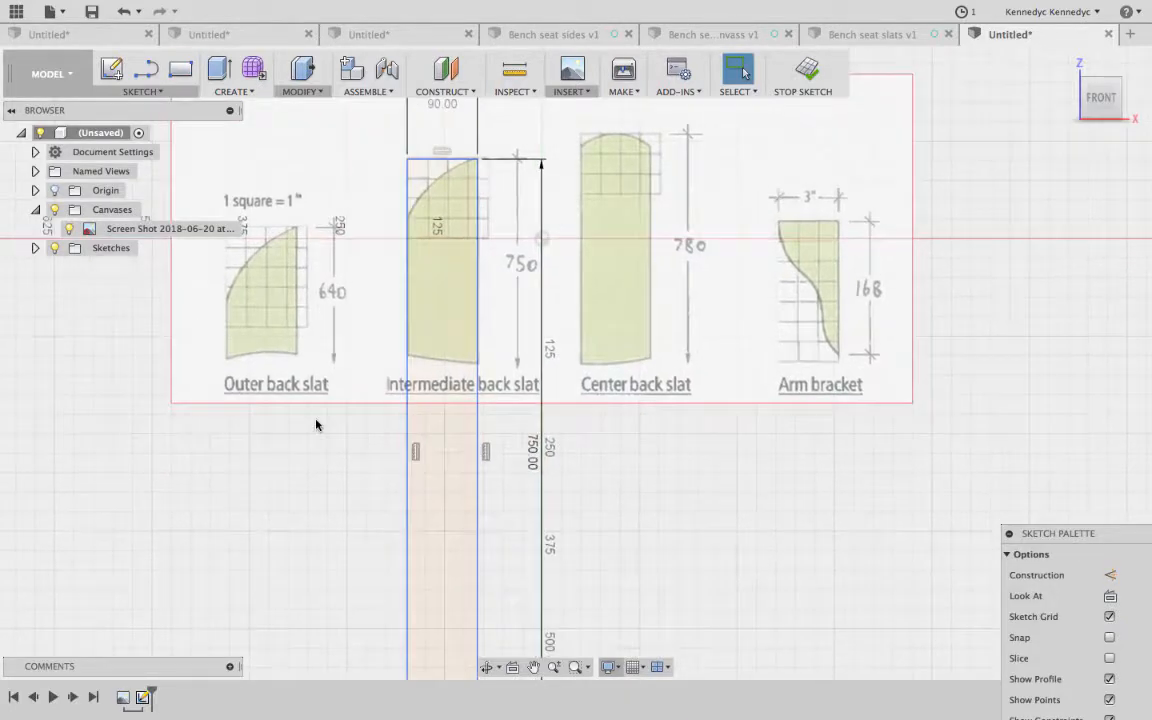
{"action": "scroll", "coordinate": [316, 424], "scroll_direction": "down", "scroll_amount": 3}
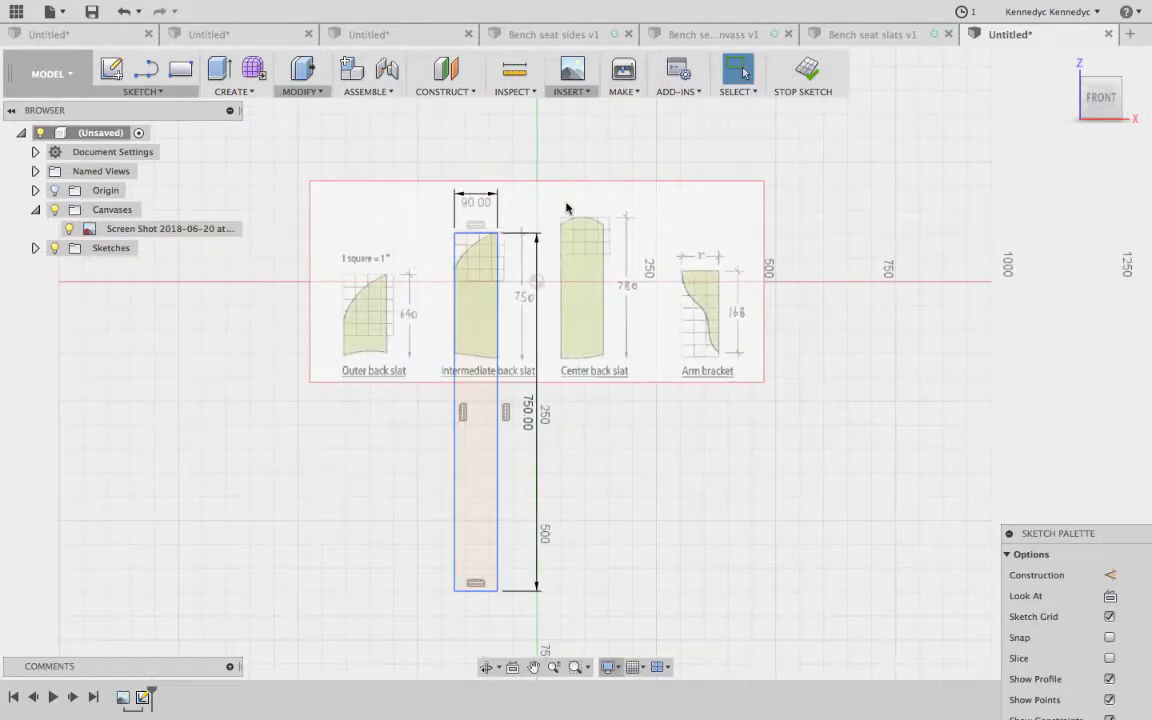
{"action": "double_click", "coordinate": [456, 238]}
{"action": "left_click", "coordinate": [805, 75]}
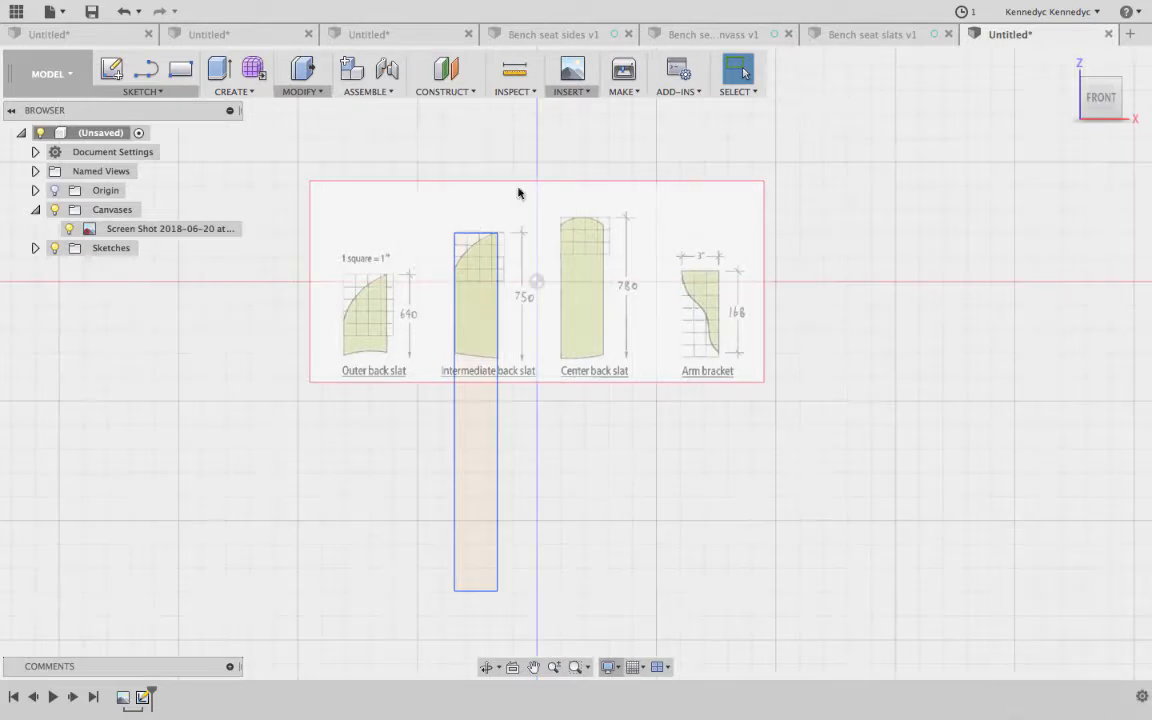
Step: Try to trace the intermediate back slat's curved top with a three-point arc in a new sketch on the XZ plane
{"action": "left_click", "coordinate": [162, 92]}
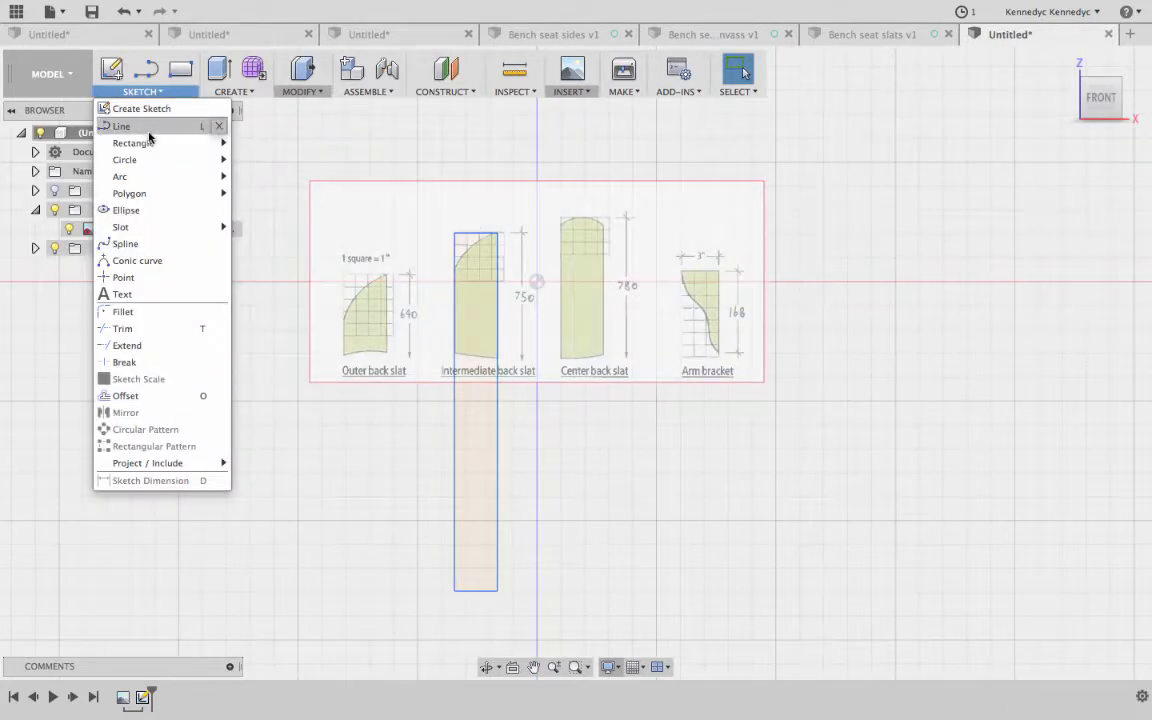
{"action": "mouse_move", "coordinate": [140, 176]}
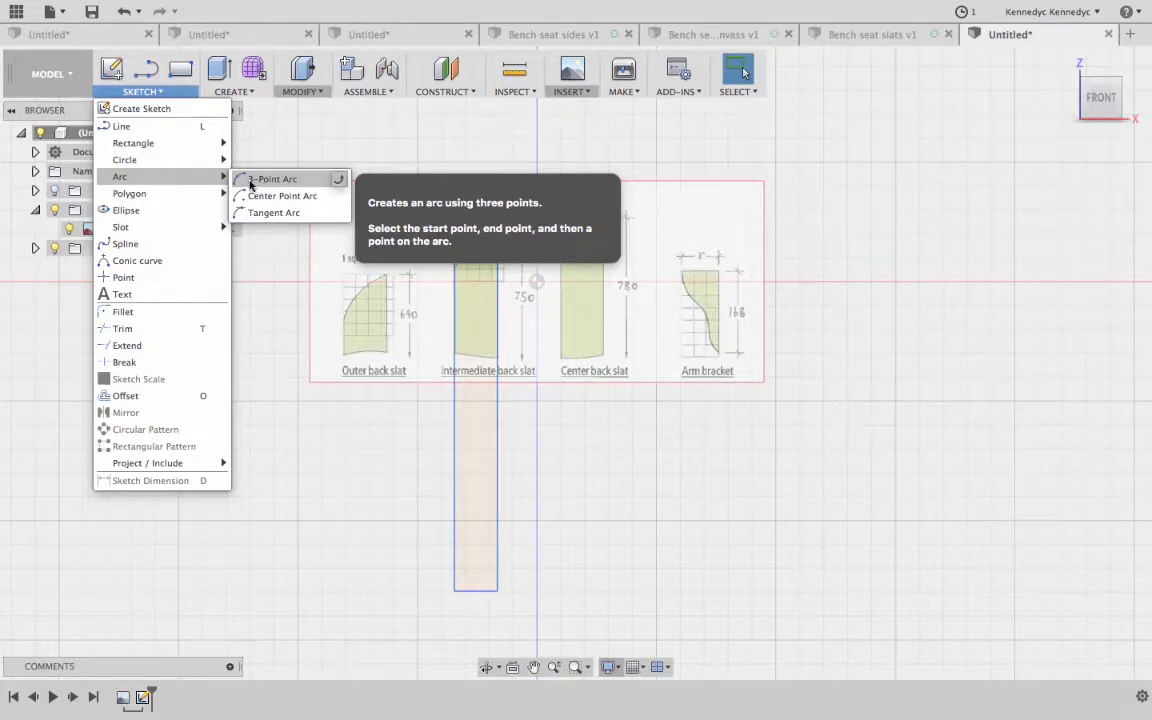
{"action": "left_click", "coordinate": [253, 184]}
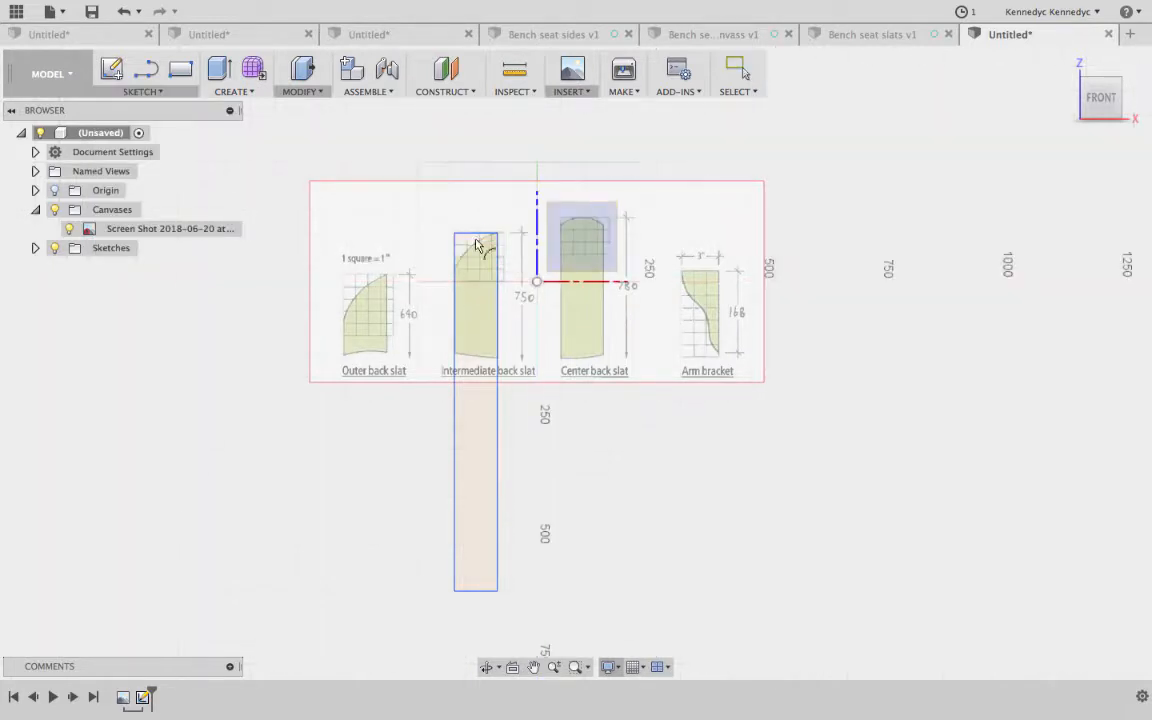
{"action": "left_click", "coordinate": [580, 246]}
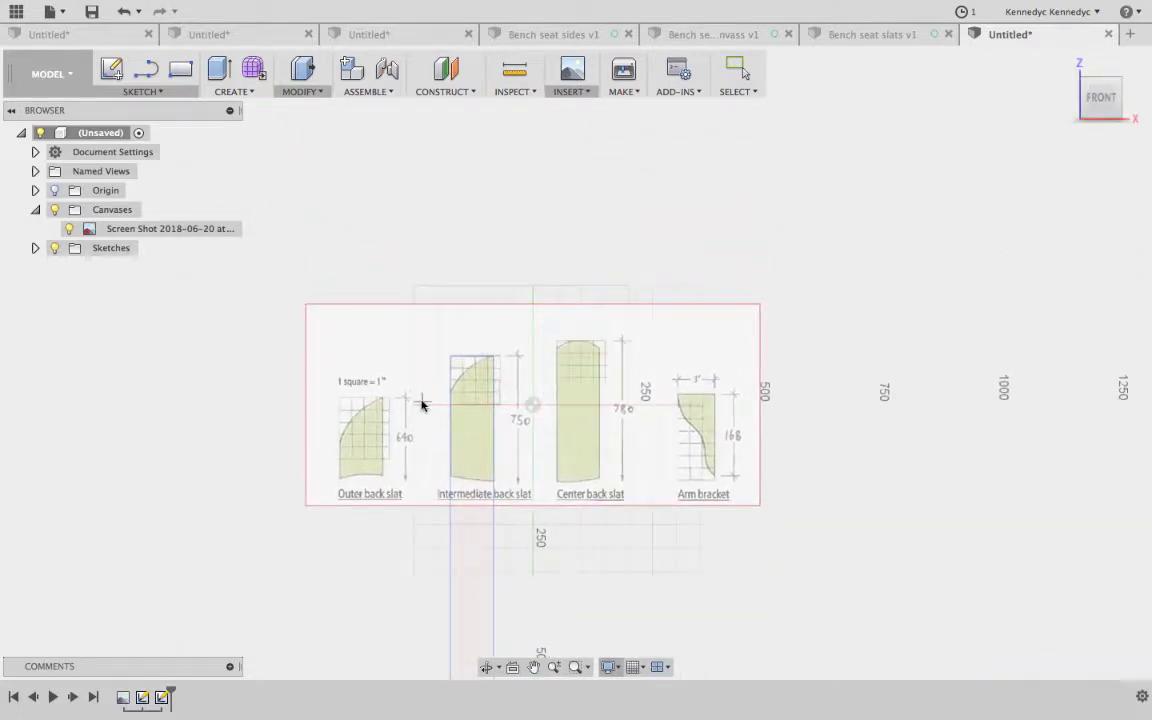
{"action": "scroll", "coordinate": [427, 406], "scroll_direction": "up", "scroll_amount": 3}
{"action": "scroll", "coordinate": [413, 405], "scroll_direction": "up", "scroll_amount": 2}
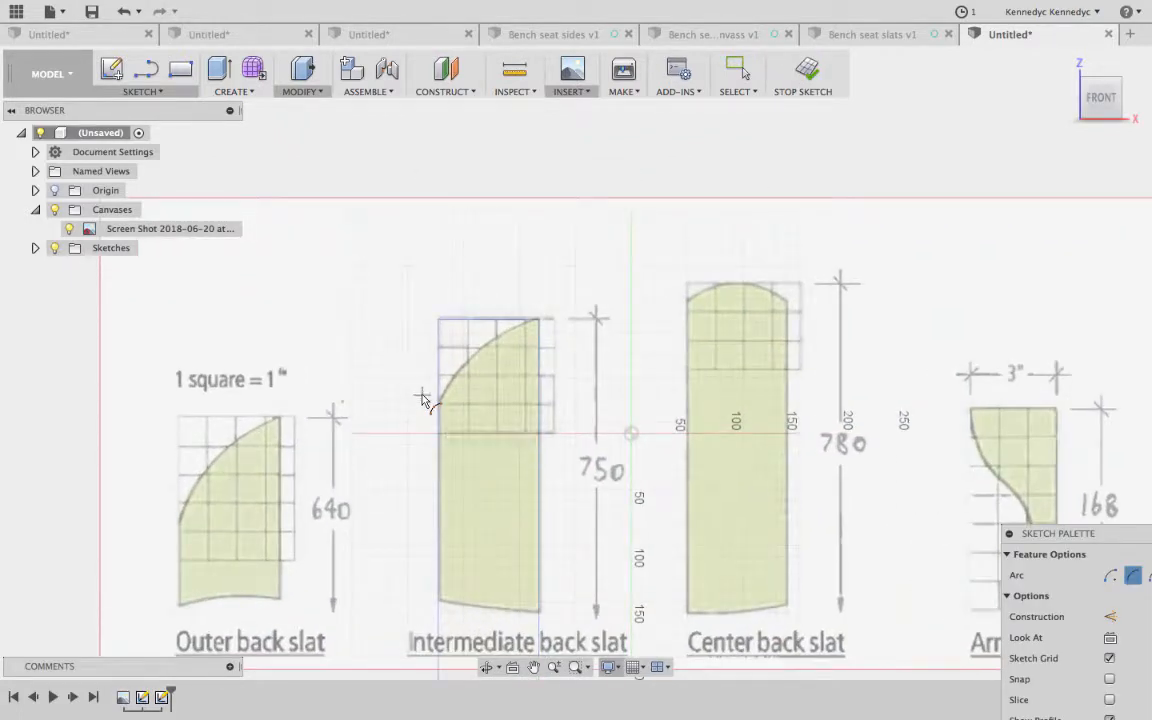
{"action": "scroll", "coordinate": [419, 399], "scroll_direction": "up", "scroll_amount": 2}
{"action": "left_click", "coordinate": [539, 322]}
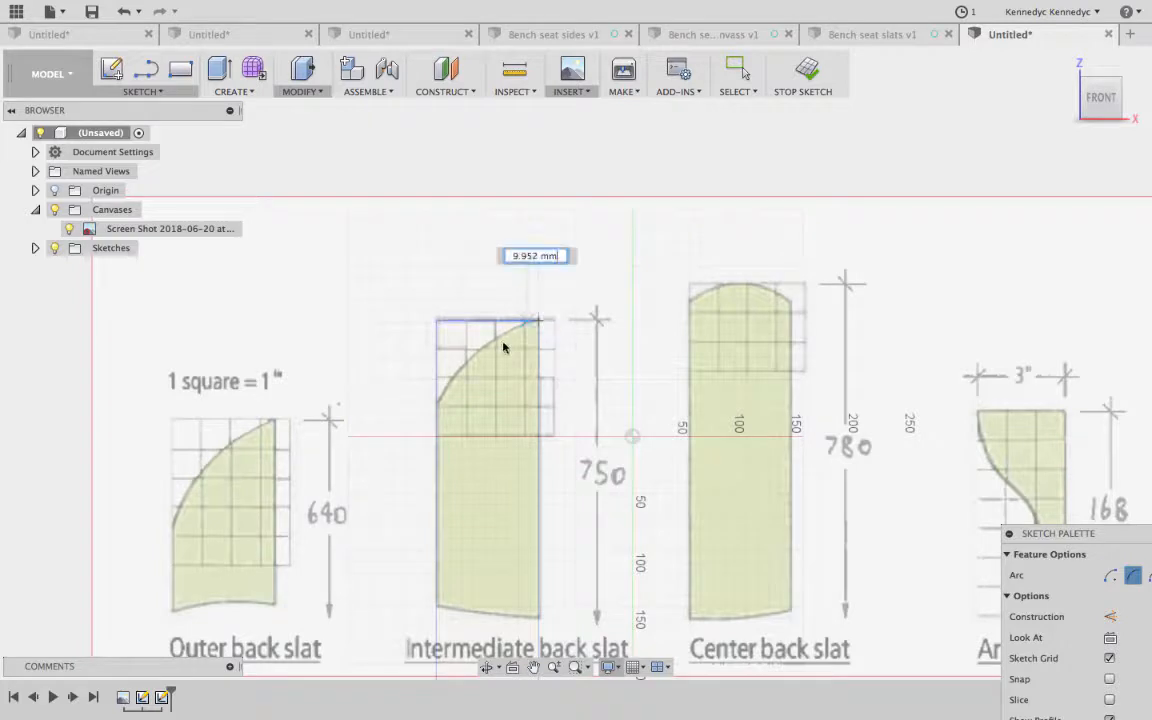
{"action": "left_click", "coordinate": [475, 358]}
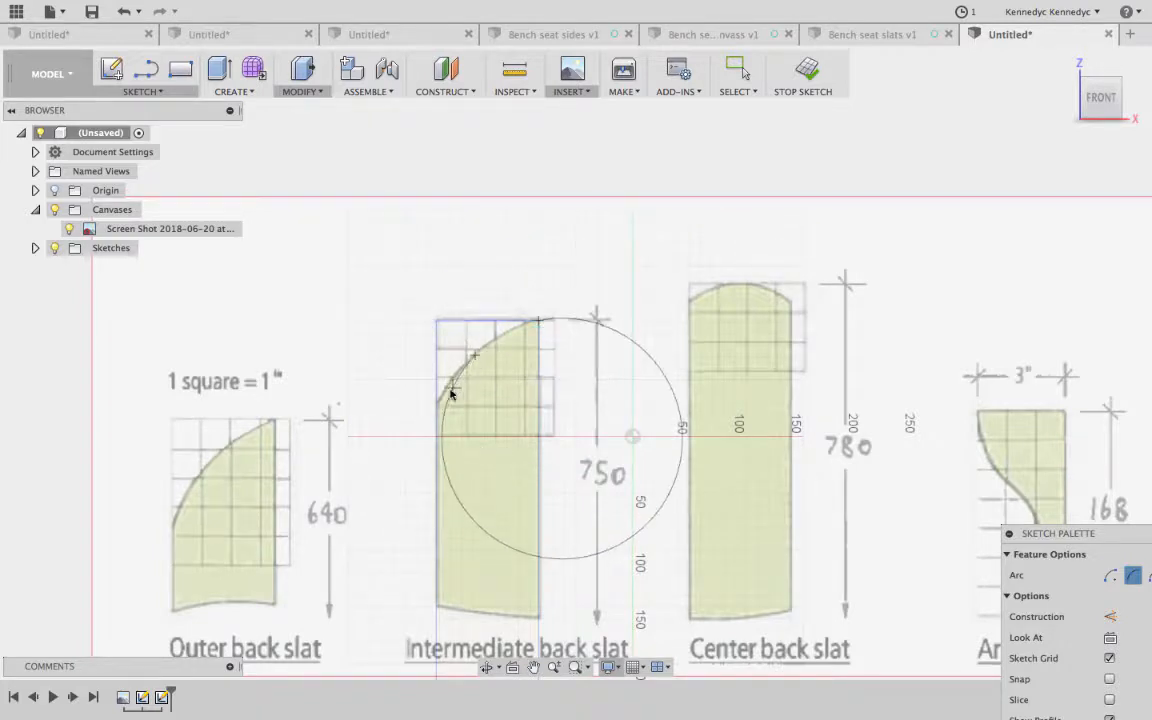
{"action": "left_click", "coordinate": [464, 302]}
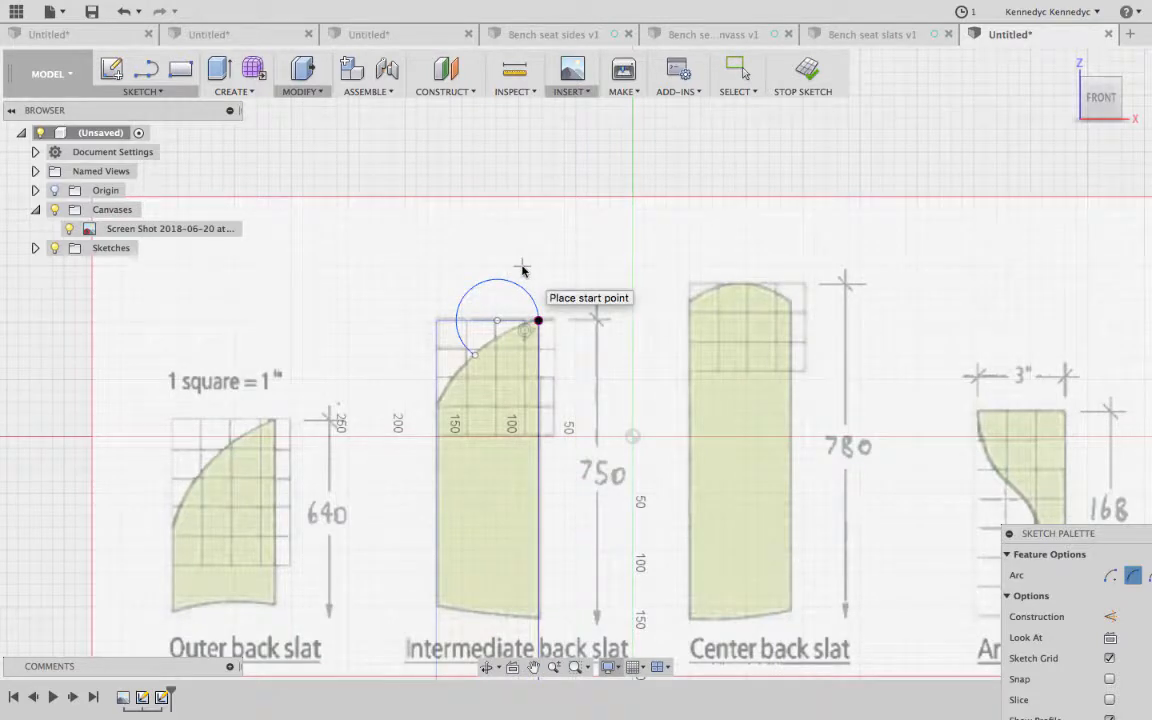
{"action": "key", "text": "Escape"}
{"action": "left_click", "coordinate": [810, 72]}
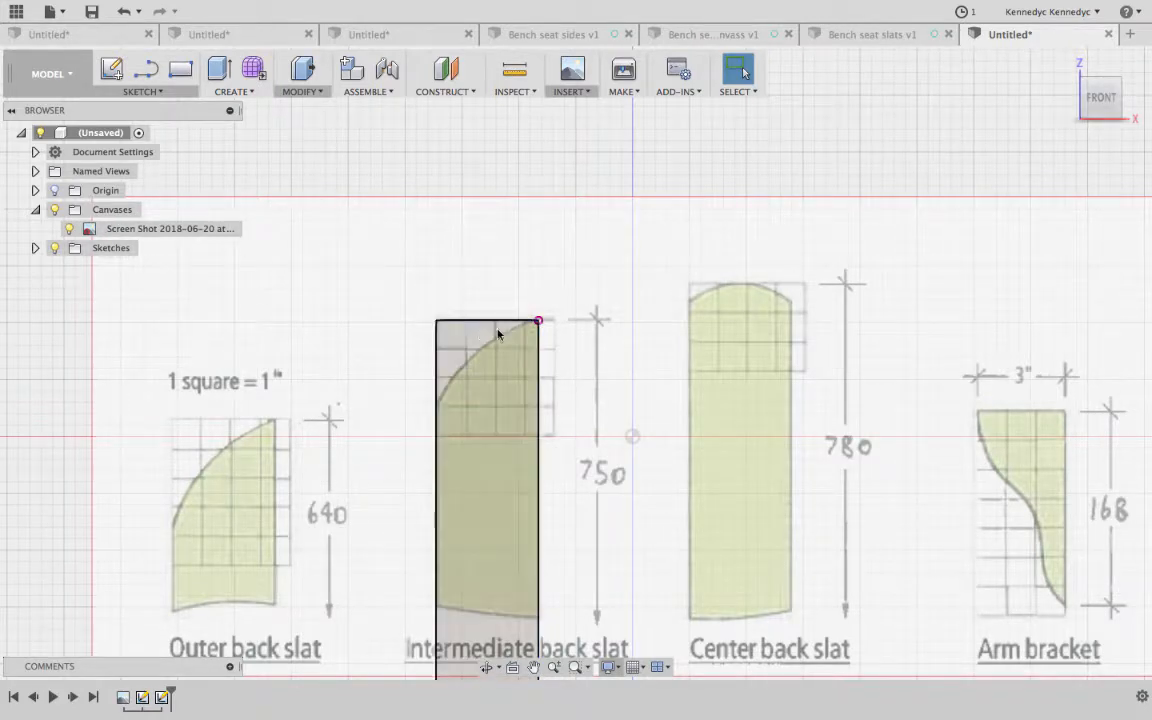
{"action": "left_click", "coordinate": [140, 91]}
{"action": "mouse_move", "coordinate": [215, 177]}
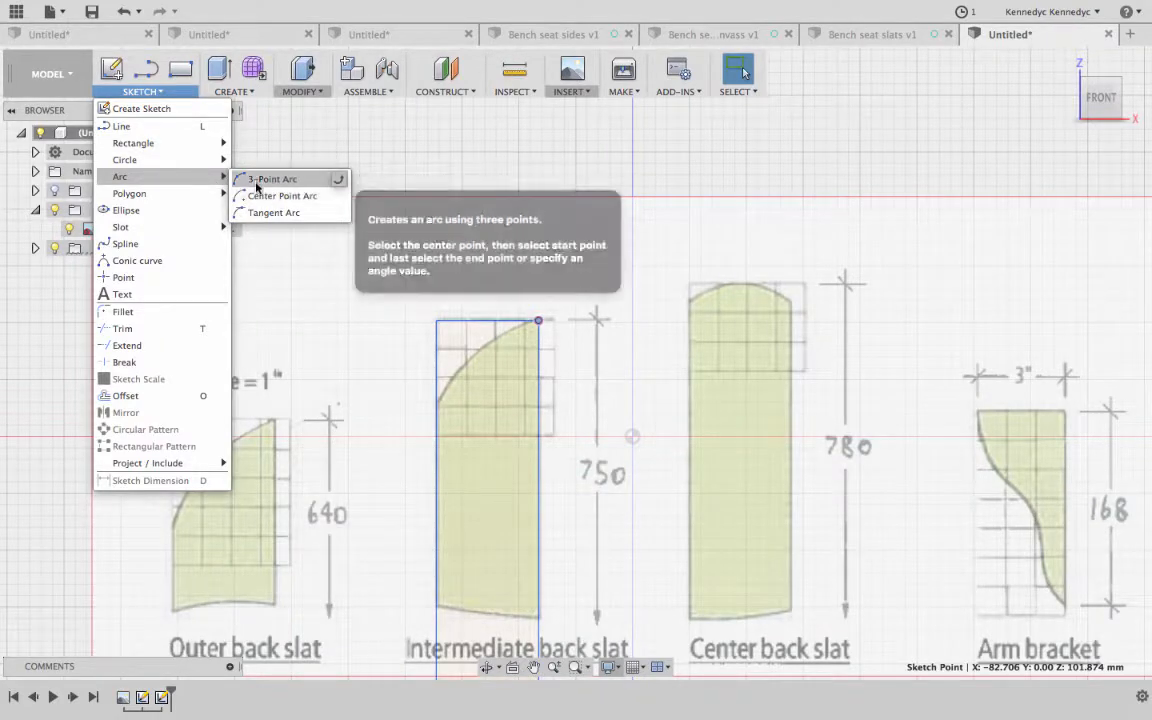
{"action": "left_click", "coordinate": [160, 126]}
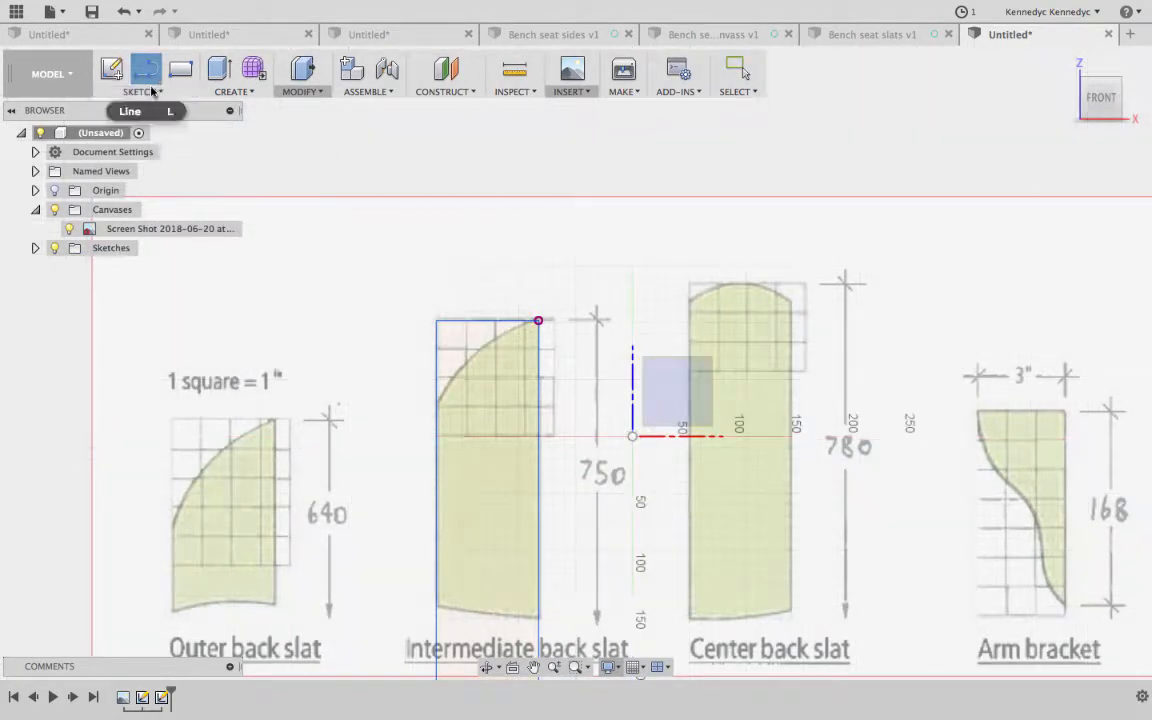
Step: Trace the intermediate back slat's curved top with a five-point spline from the rectangle's upper right corner to its left edge, and finish the sketch
{"action": "left_click", "coordinate": [141, 91]}
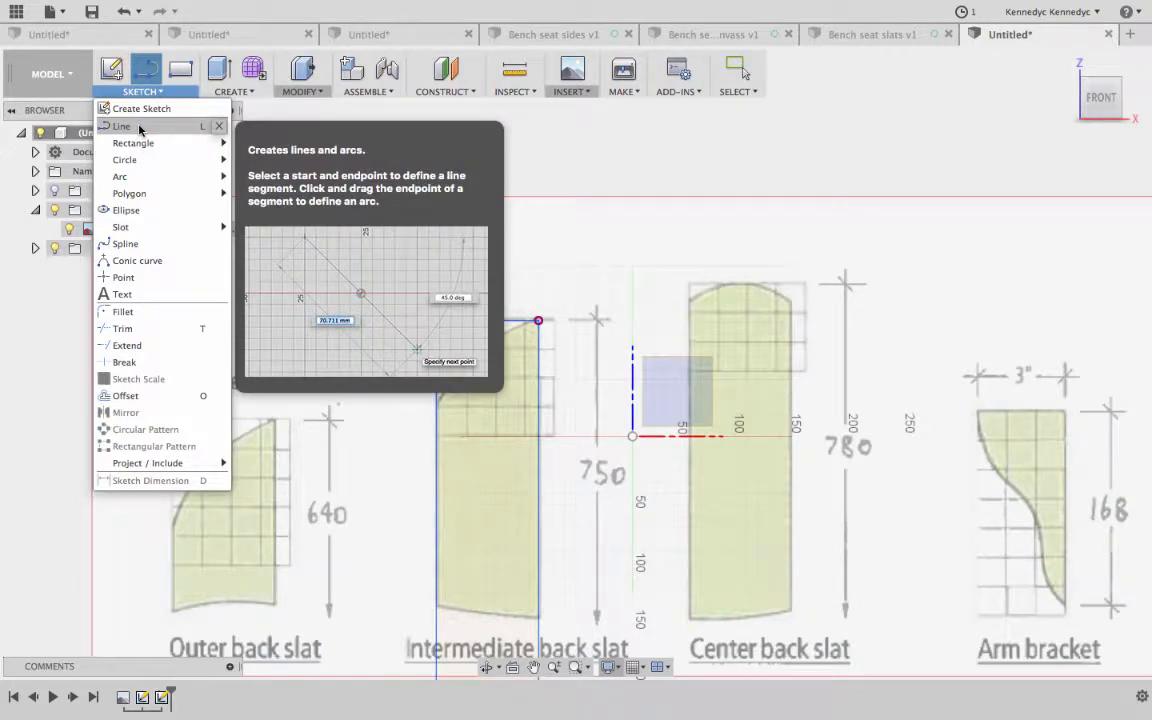
{"action": "left_click", "coordinate": [127, 244]}
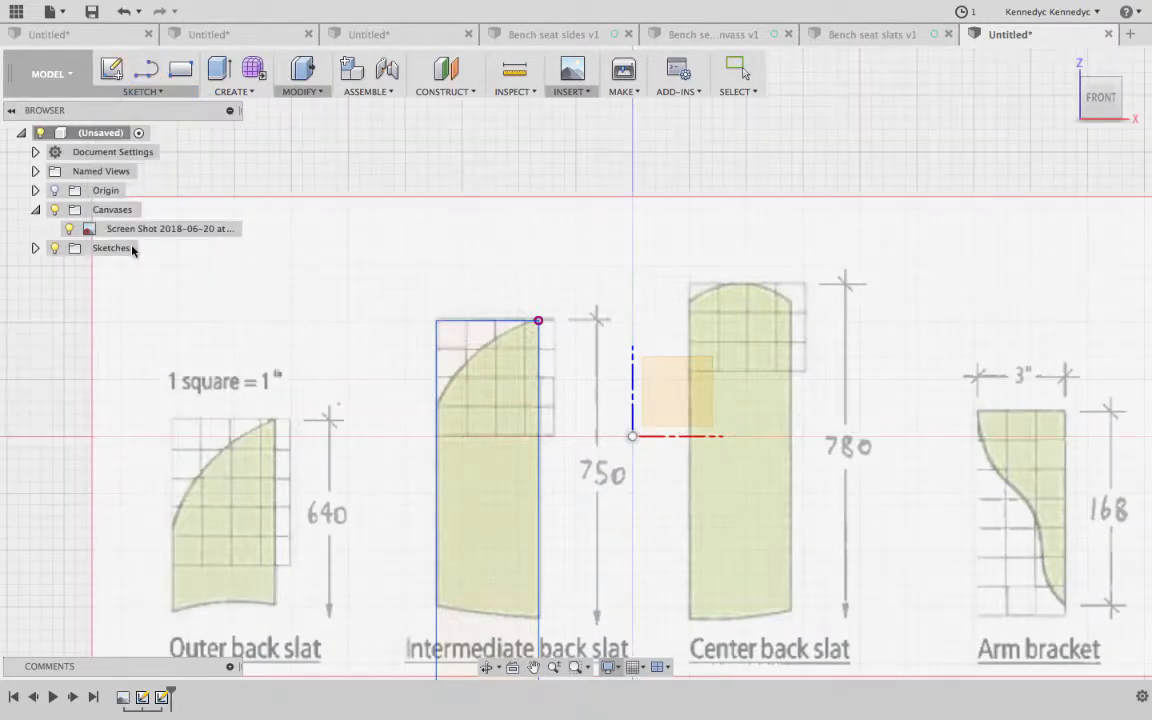
{"action": "left_click", "coordinate": [538, 325]}
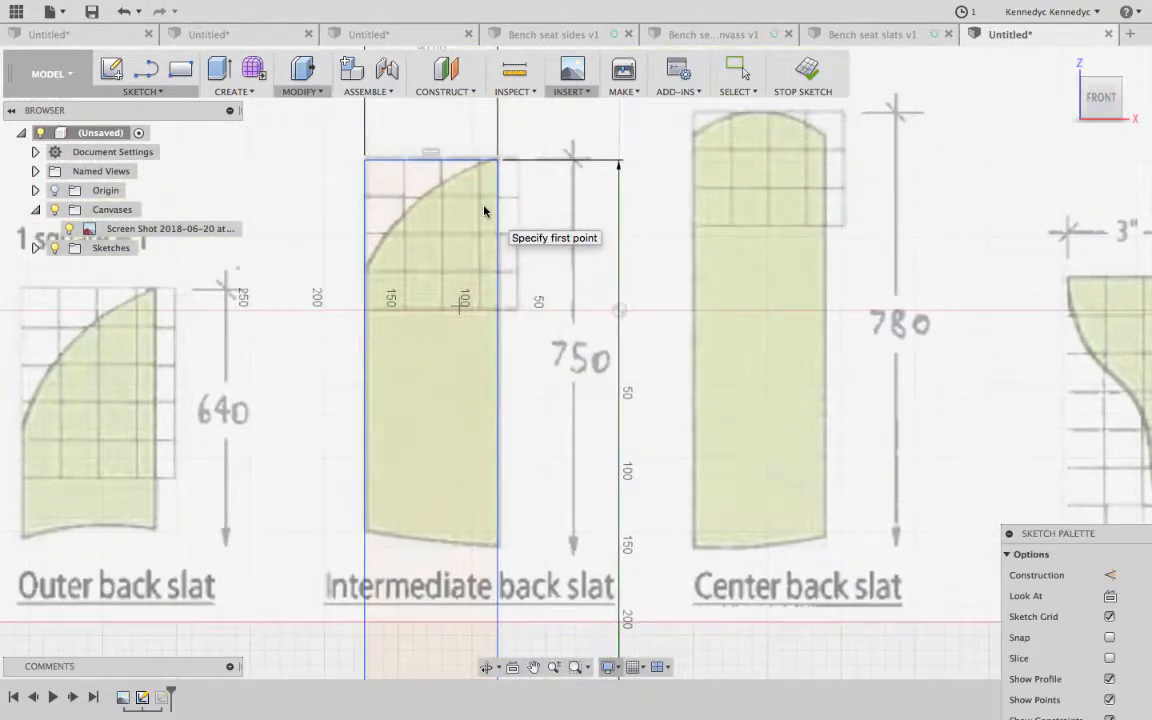
{"action": "left_click", "coordinate": [497, 186]}
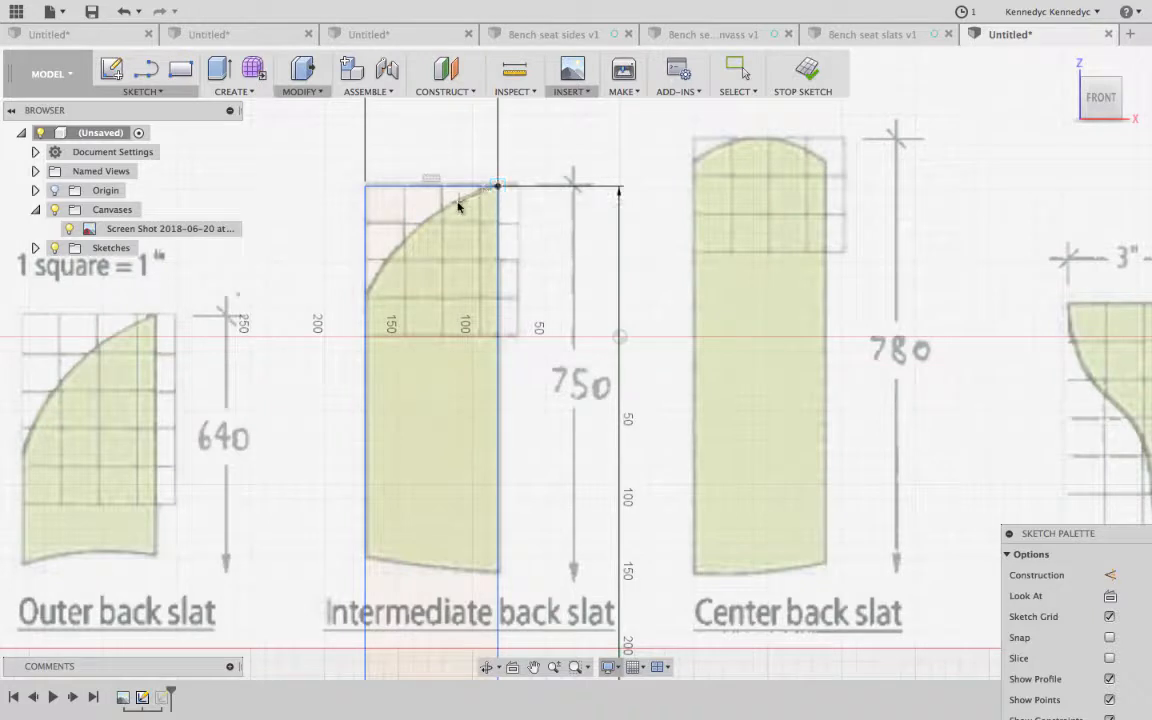
{"action": "left_click", "coordinate": [456, 202]}
{"action": "left_click", "coordinate": [408, 238]}
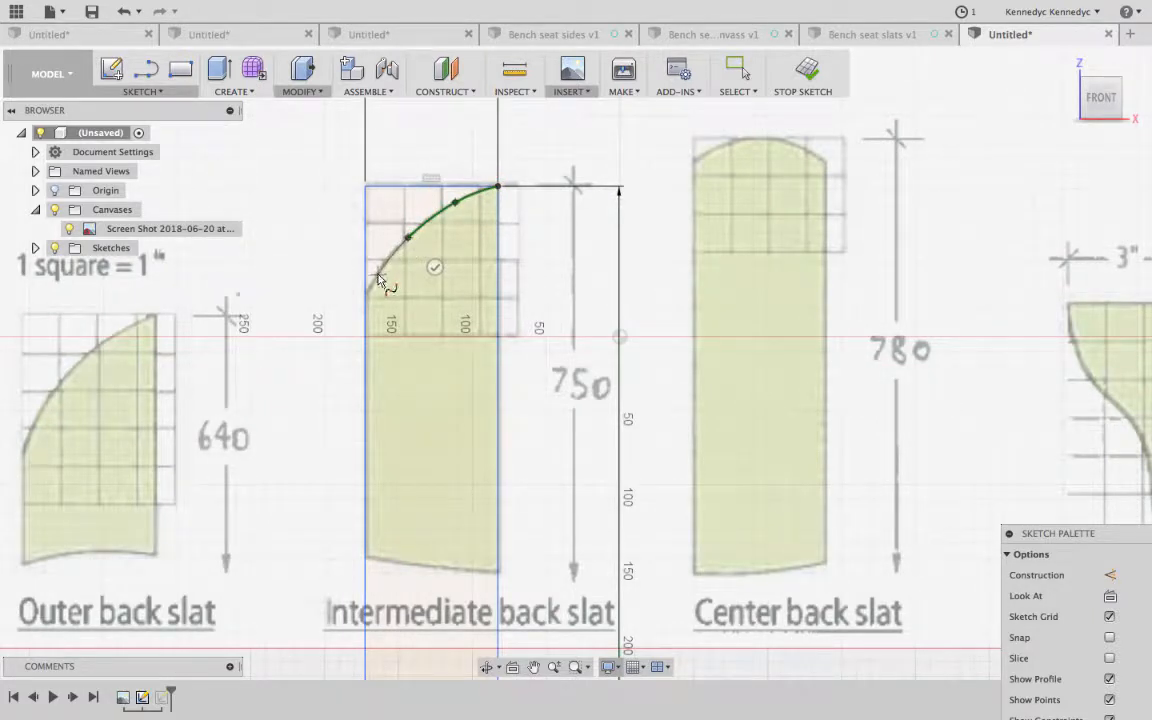
{"action": "left_click", "coordinate": [377, 276]}
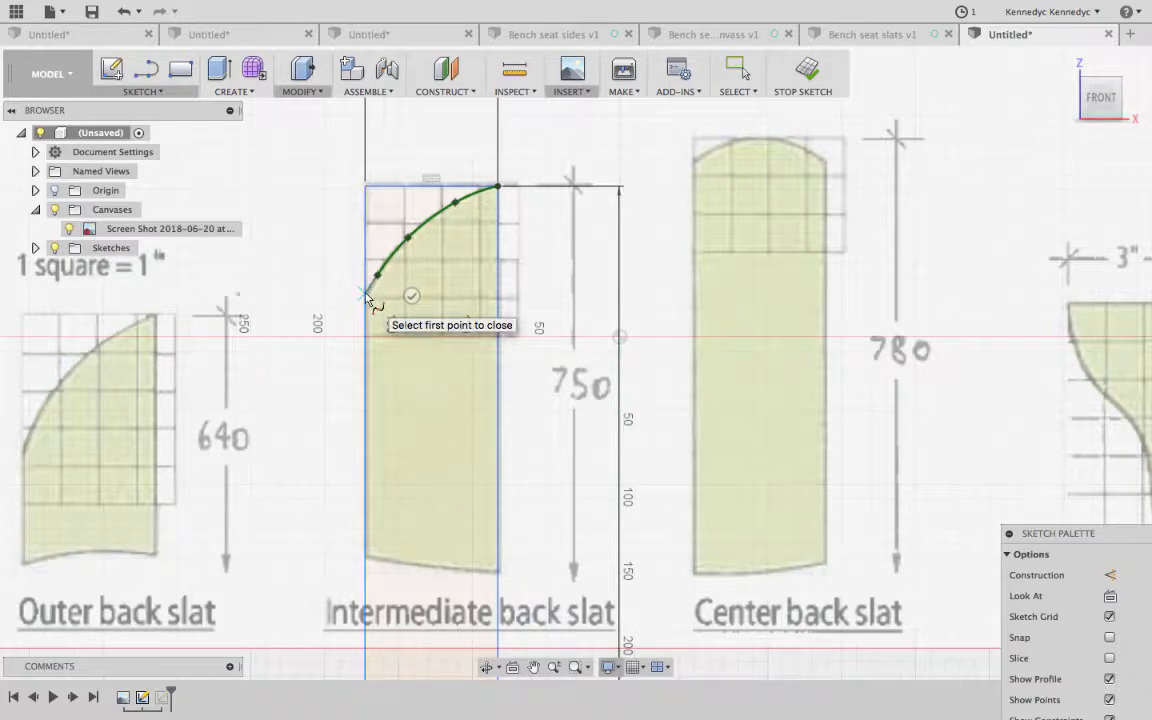
{"action": "left_click", "coordinate": [366, 295]}
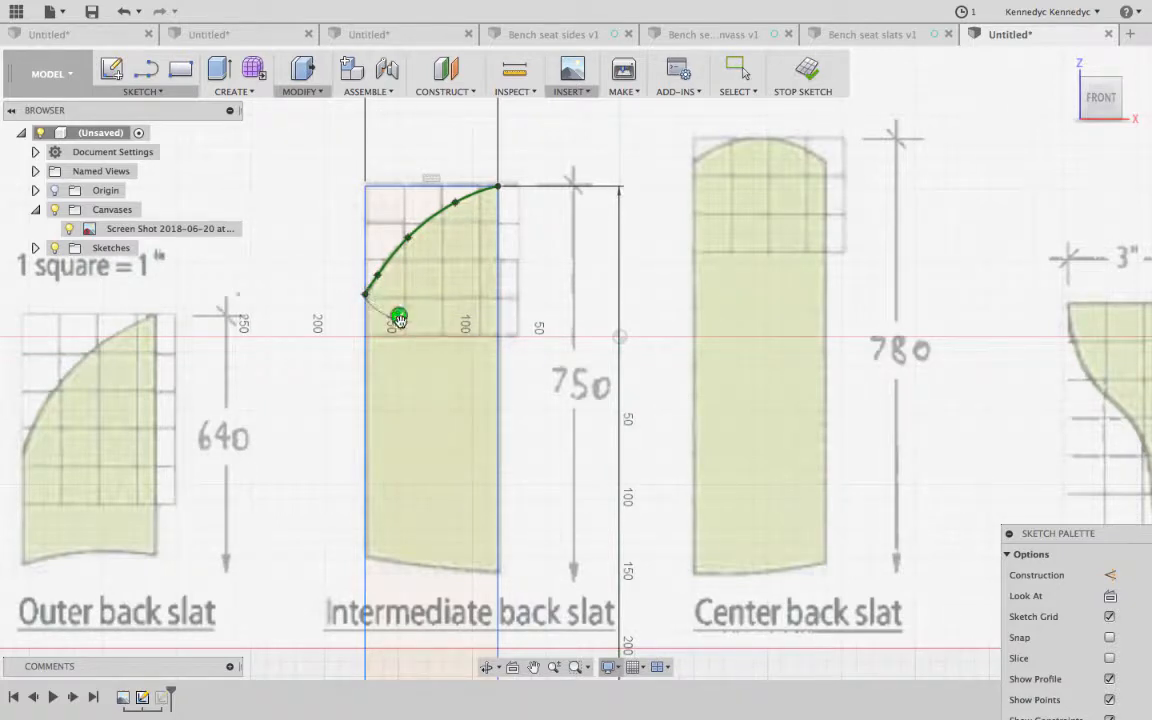
{"action": "left_click", "coordinate": [398, 320]}
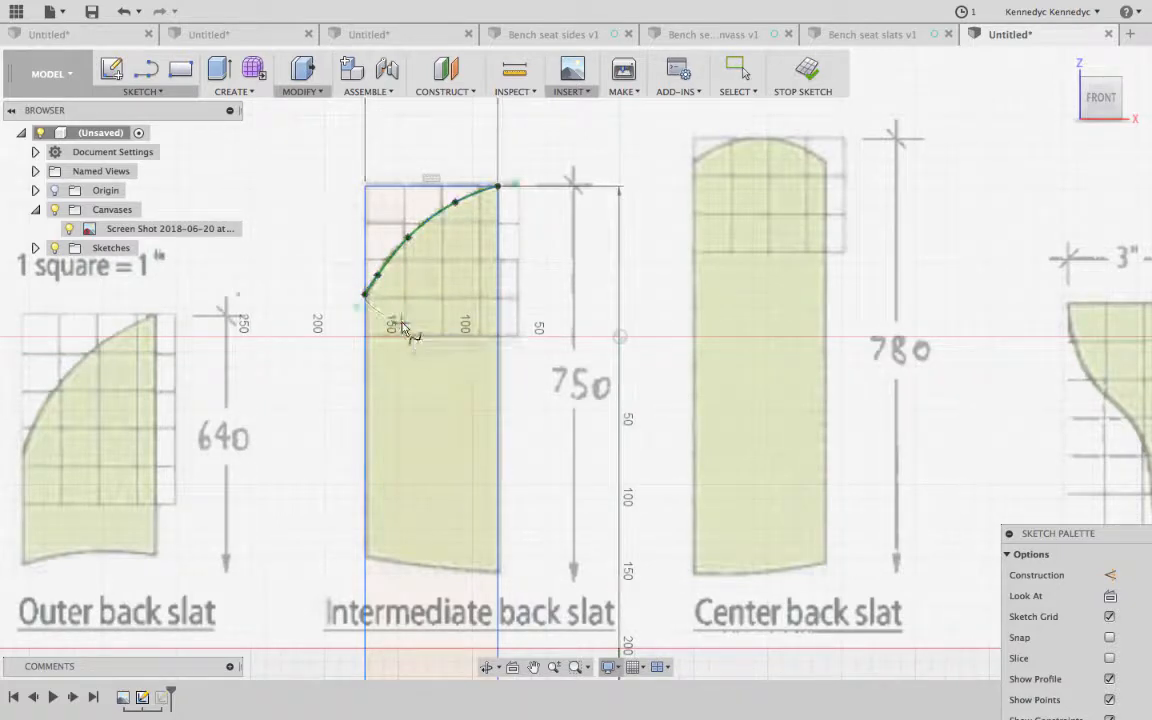
{"action": "left_click", "coordinate": [806, 70]}
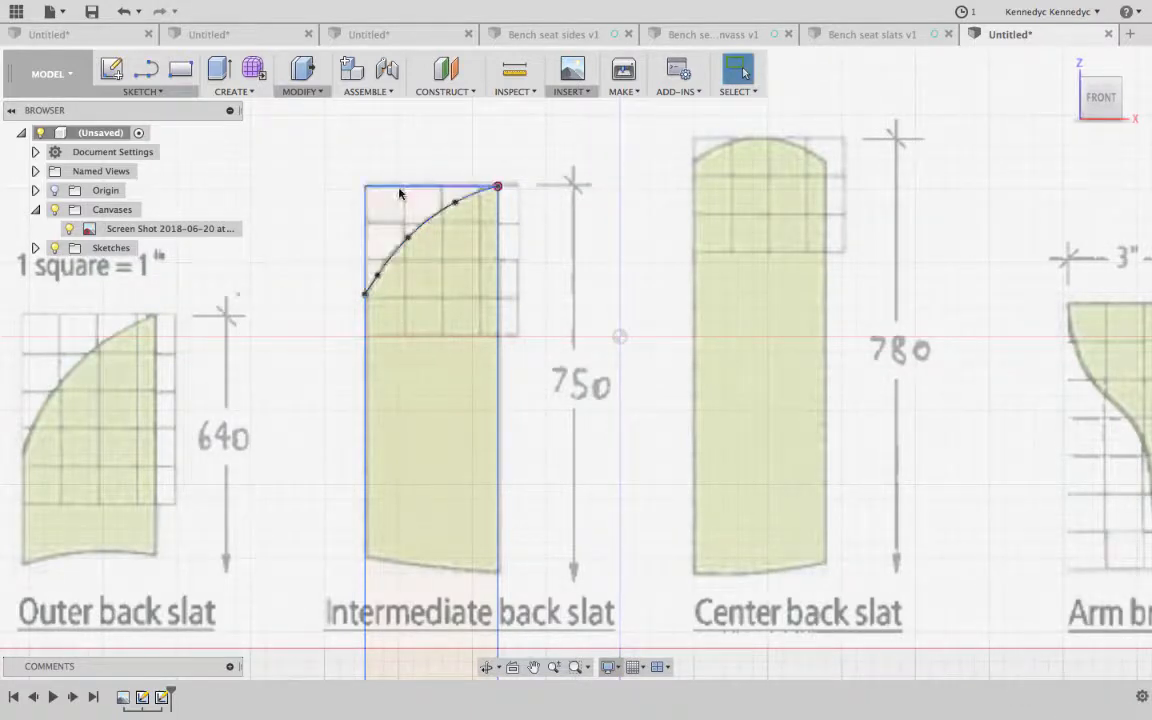
Step: Delete the top and left edges of the intermediate back slat's rectangle, keeping the spline, right edge and bottom edge
{"action": "left_click", "coordinate": [432, 213]}
{"action": "left_click", "coordinate": [376, 212]}
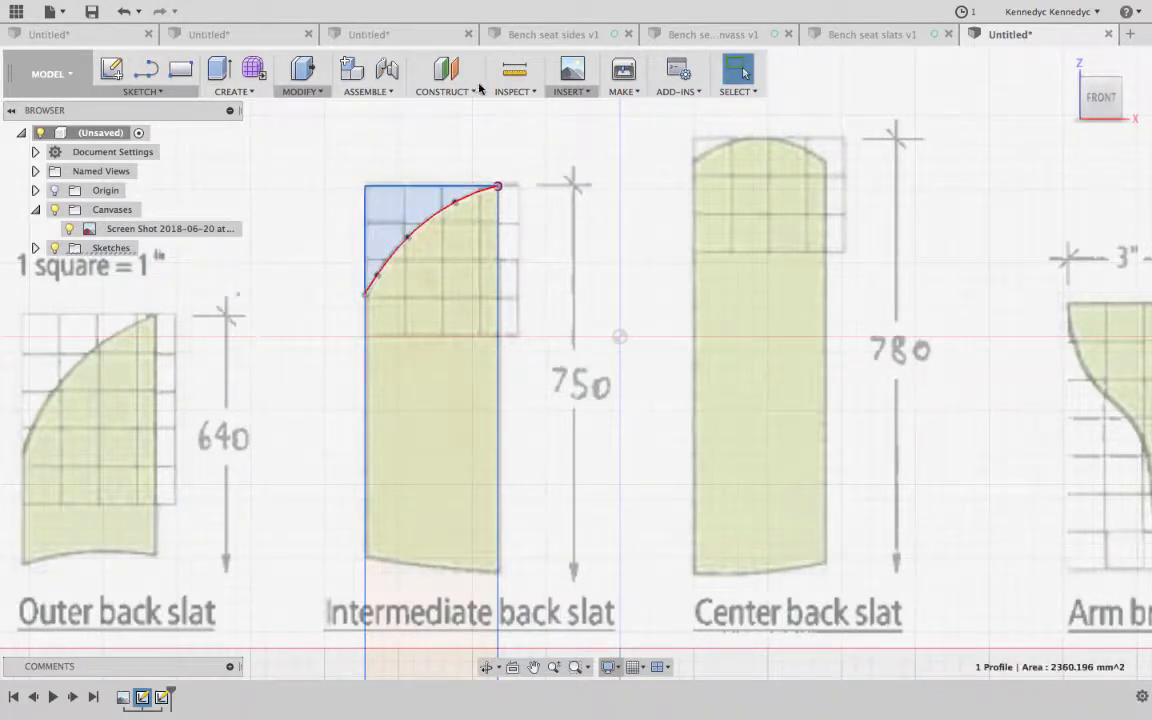
{"action": "left_click", "coordinate": [462, 159]}
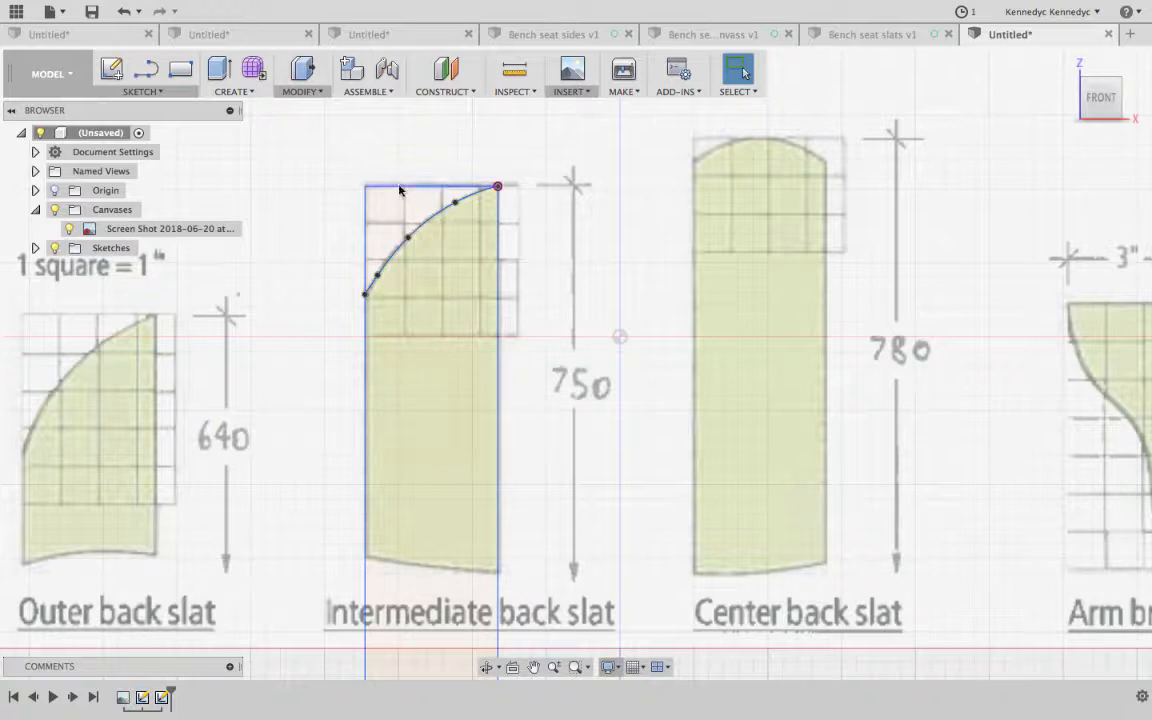
{"action": "left_click", "coordinate": [399, 186]}
{"action": "key", "text": "Delete"}
{"action": "left_click", "coordinate": [366, 222]}
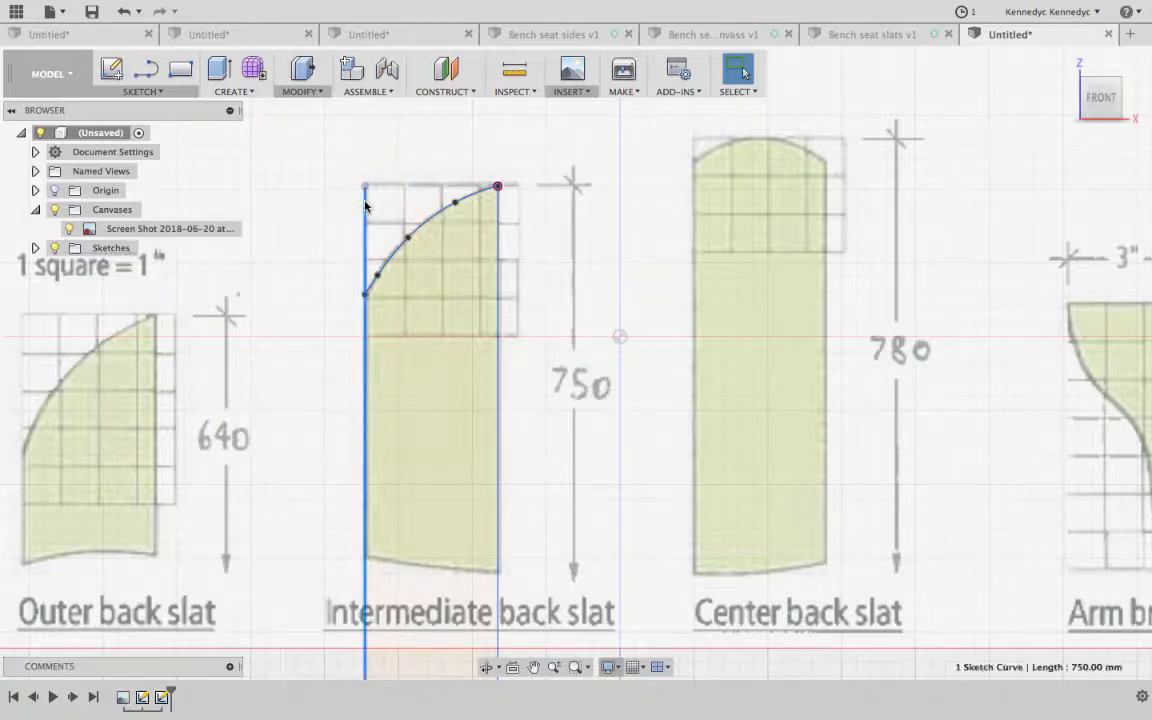
{"action": "key", "text": "Delete"}
Step: Draw a line in a new XZ-plane sketch from the slat's lower left corner up to the spline's lower end, and finish the sketch
{"action": "scroll", "coordinate": [380, 228], "scroll_direction": "down", "scroll_amount": 1}
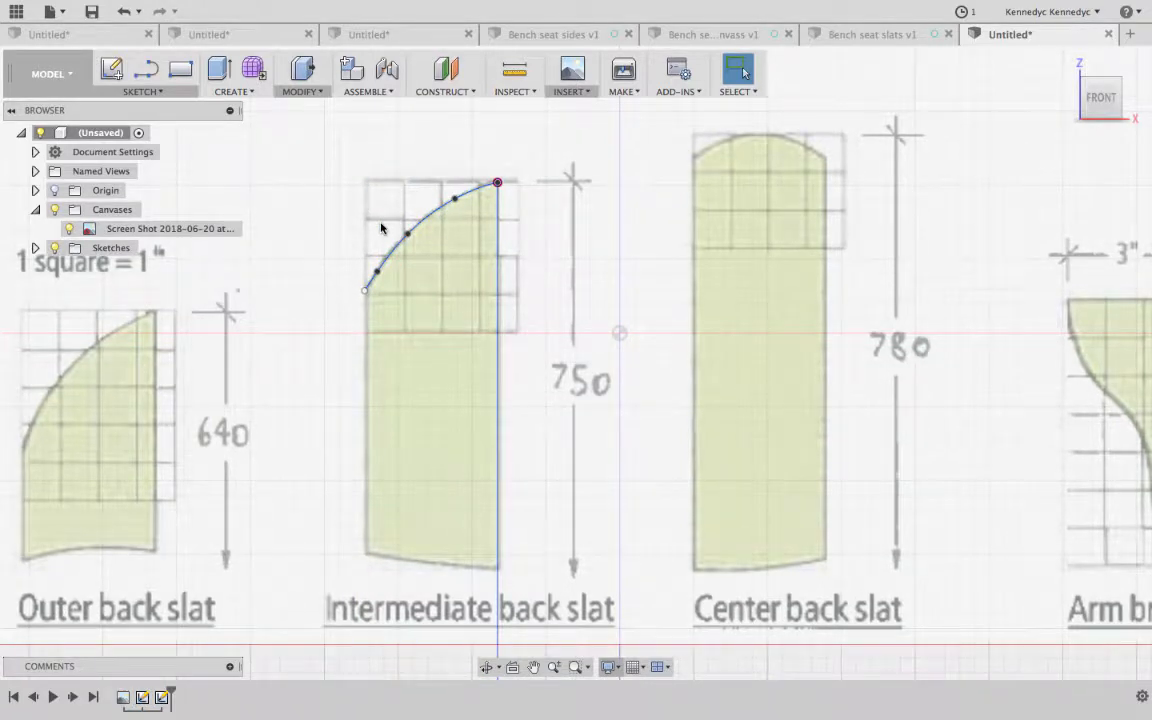
{"action": "scroll", "coordinate": [536, 224], "scroll_direction": "down", "scroll_amount": 10}
{"action": "scroll", "coordinate": [536, 224], "scroll_direction": "right", "scroll_amount": 7}
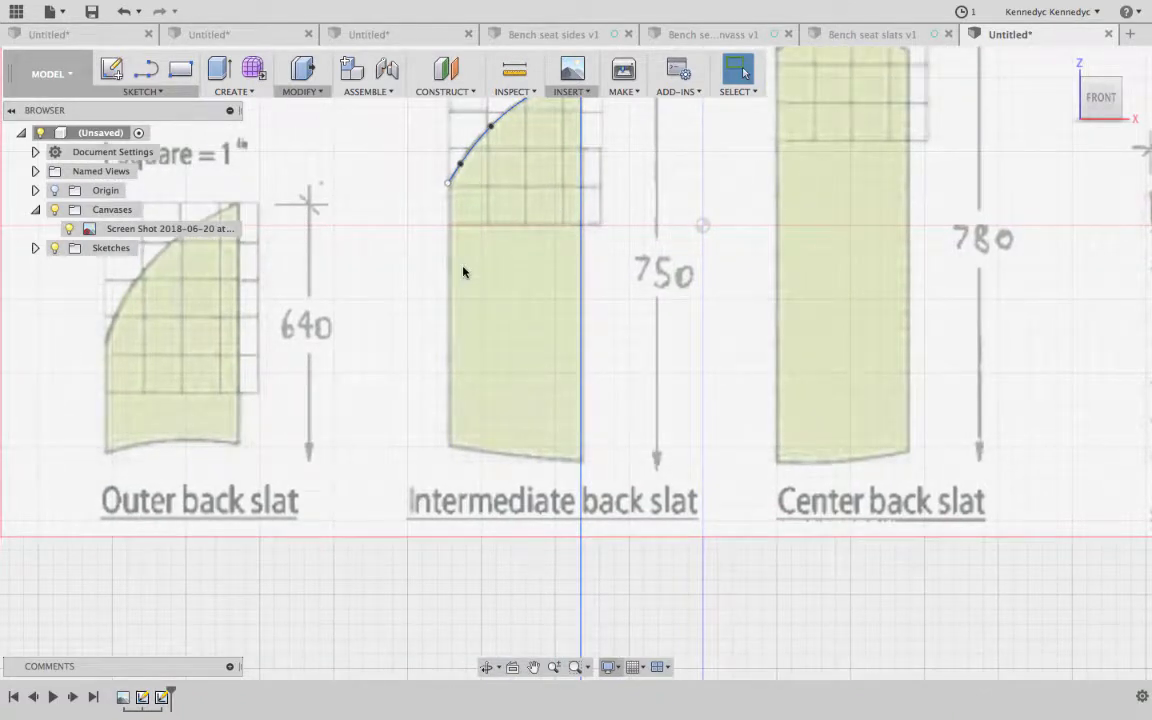
{"action": "scroll", "coordinate": [463, 271], "scroll_direction": "down", "scroll_amount": 5}
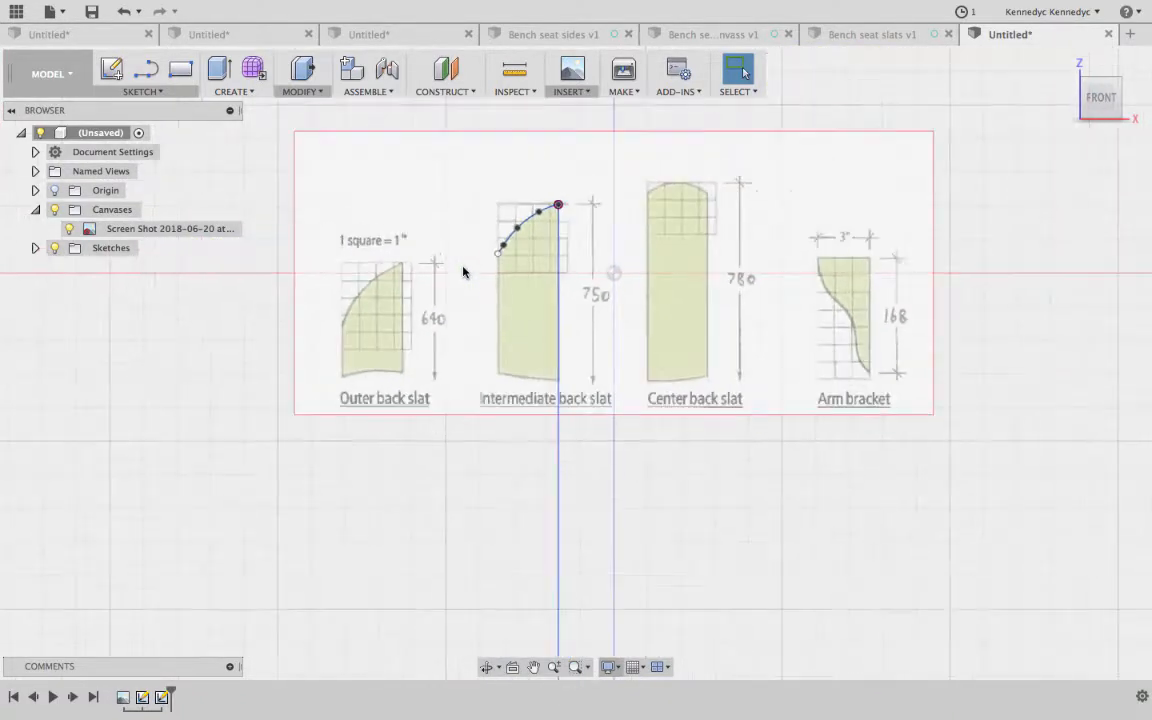
{"action": "scroll", "coordinate": [463, 271], "scroll_direction": "down", "scroll_amount": 9}
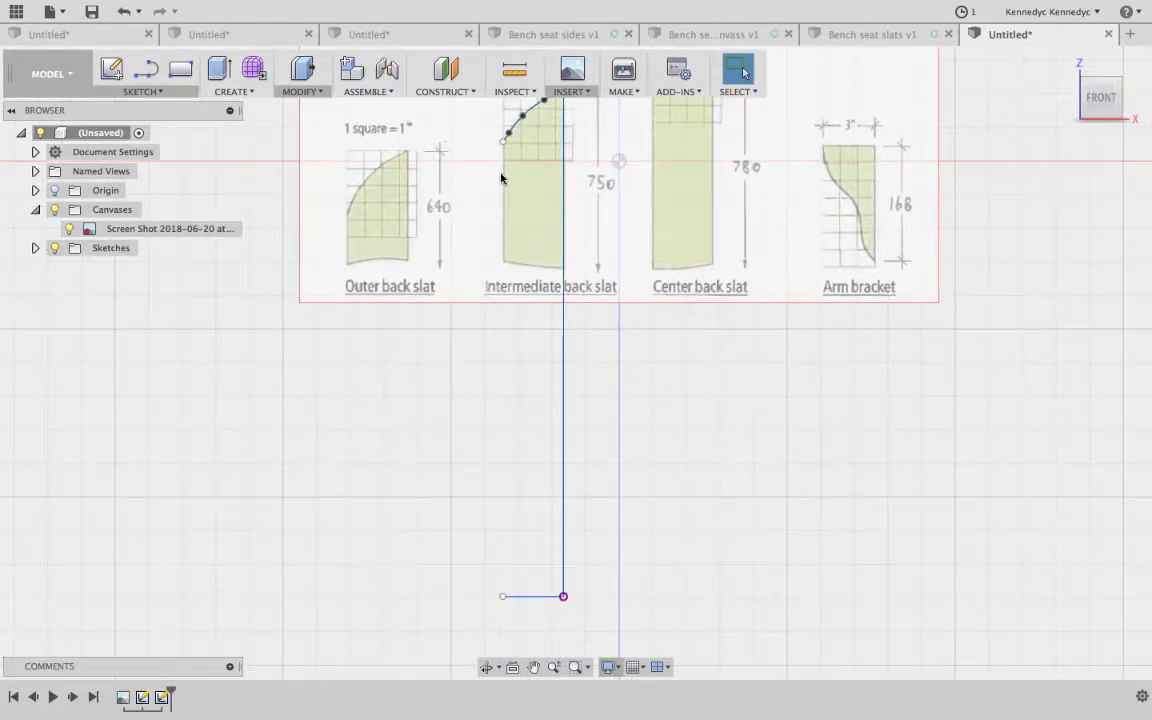
{"action": "left_click", "coordinate": [140, 91]}
{"action": "left_click", "coordinate": [128, 128]}
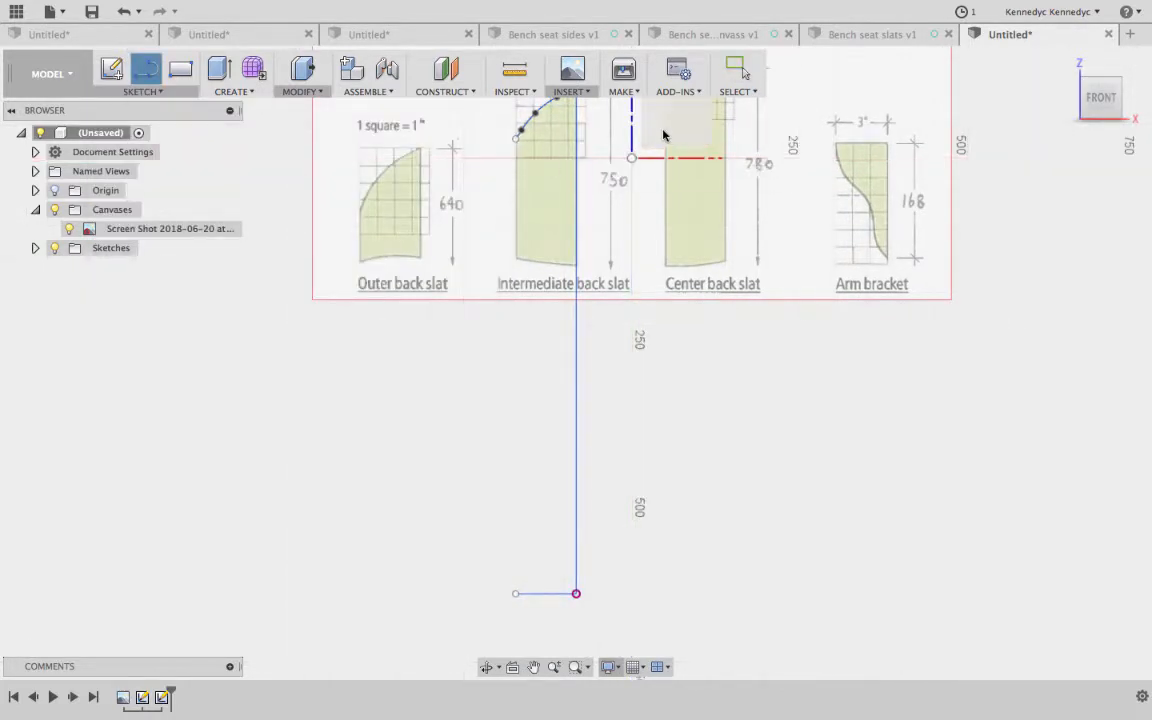
{"action": "left_click", "coordinate": [655, 139]}
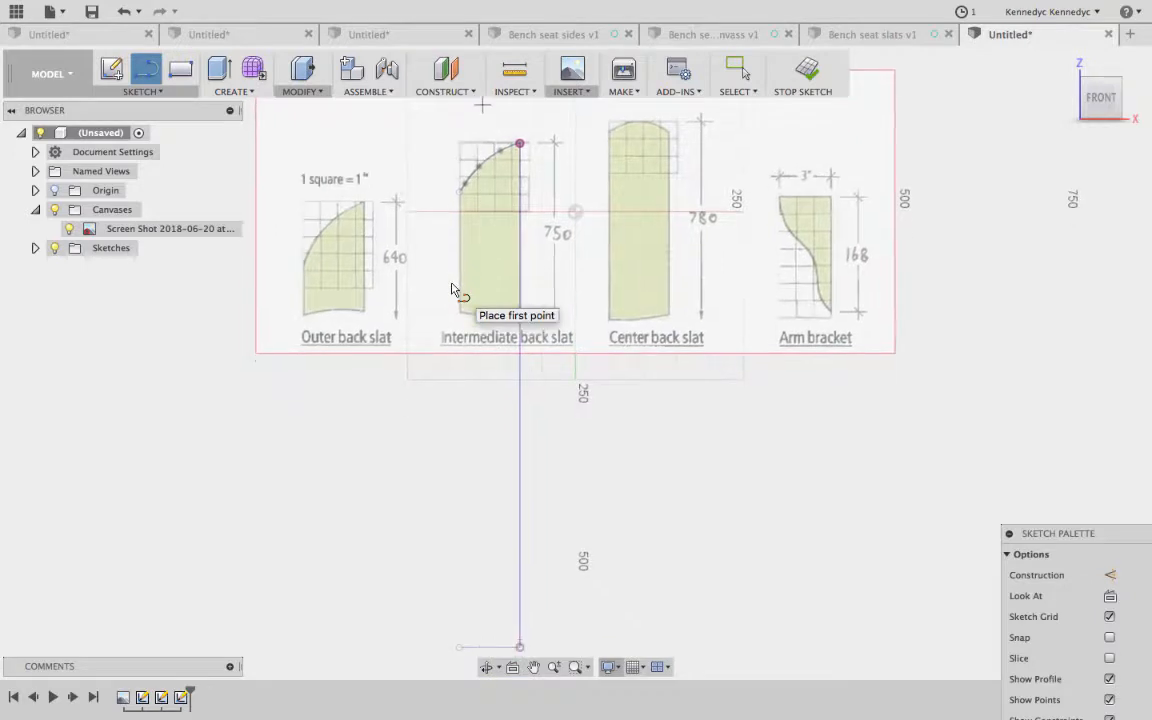
{"action": "left_click", "coordinate": [465, 612]}
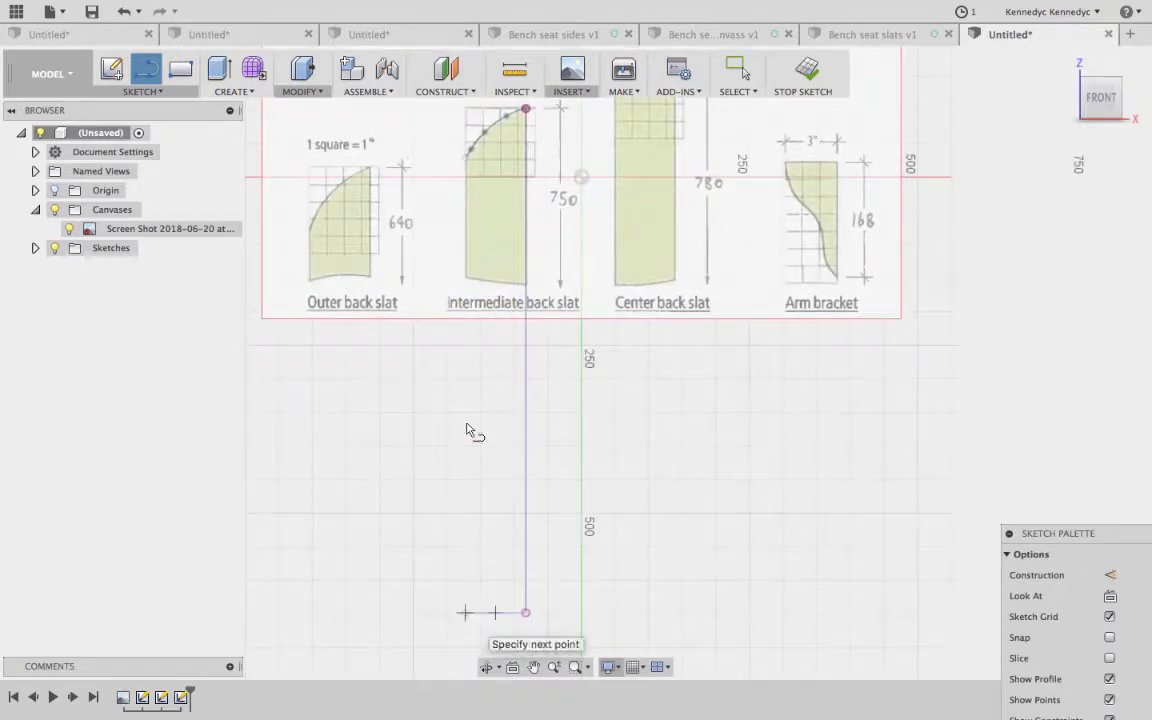
{"action": "left_click", "coordinate": [465, 157]}
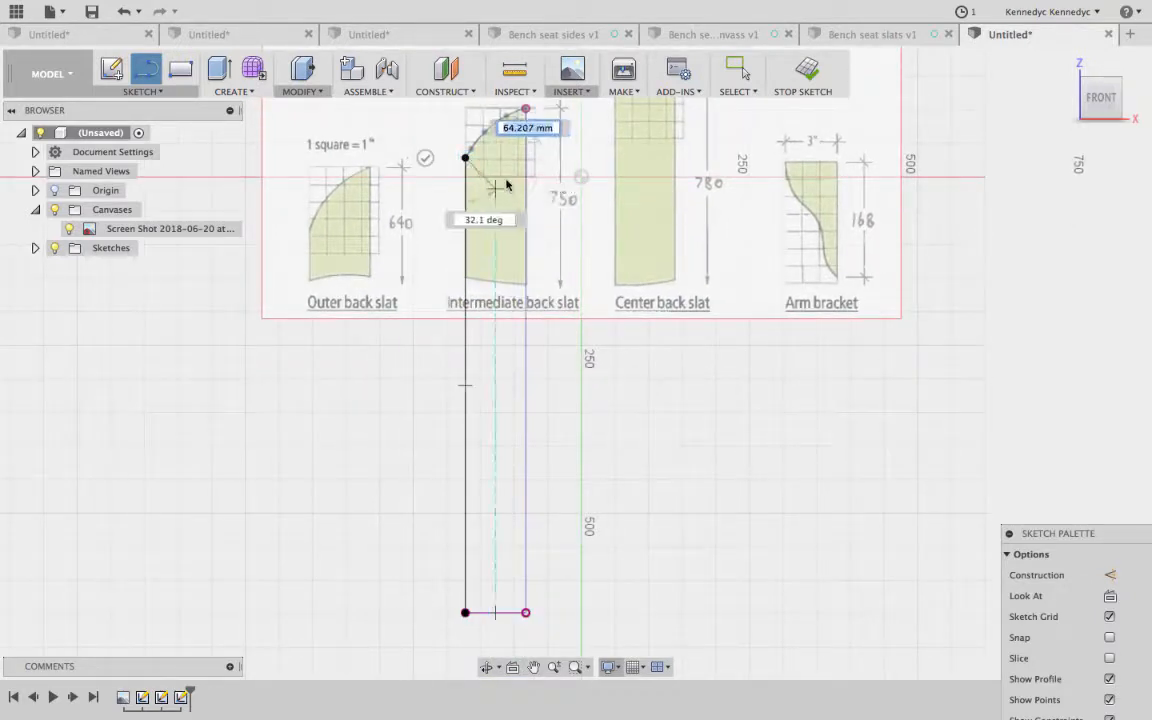
{"action": "key", "text": "Escape"}
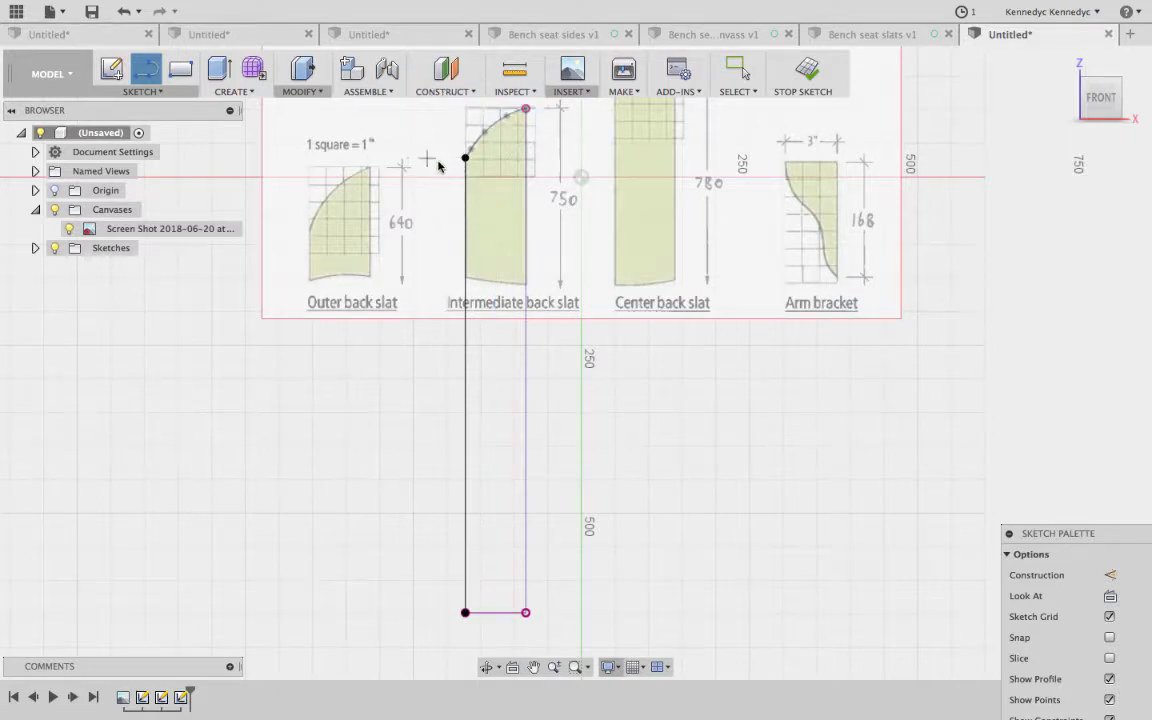
{"action": "left_click", "coordinate": [806, 72]}
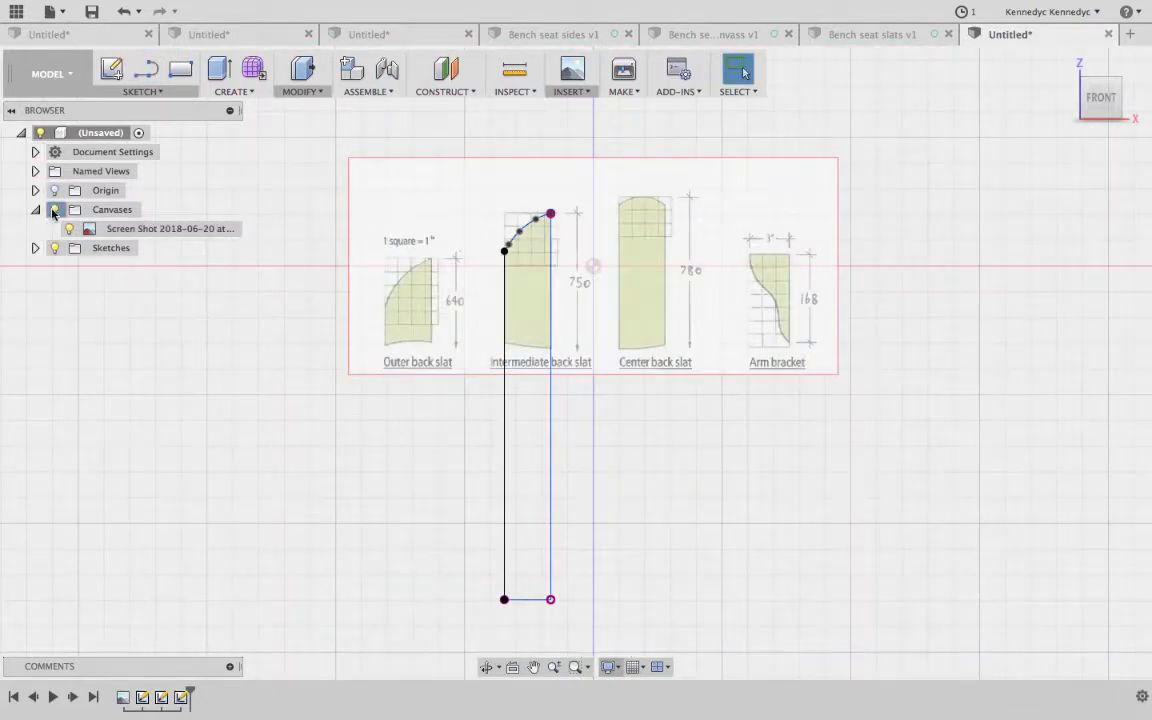
Step: Hide the reference canvas and select the whole slat outline to check it, then clear the selection
{"action": "left_click", "coordinate": [54, 210]}
{"action": "mouse_move", "coordinate": [450, 175]}
{"action": "left_mouse_down"}
{"action": "mouse_move", "coordinate": [630, 499]}
{"action": "mouse_move", "coordinate": [603, 630]}
{"action": "left_mouse_up"}
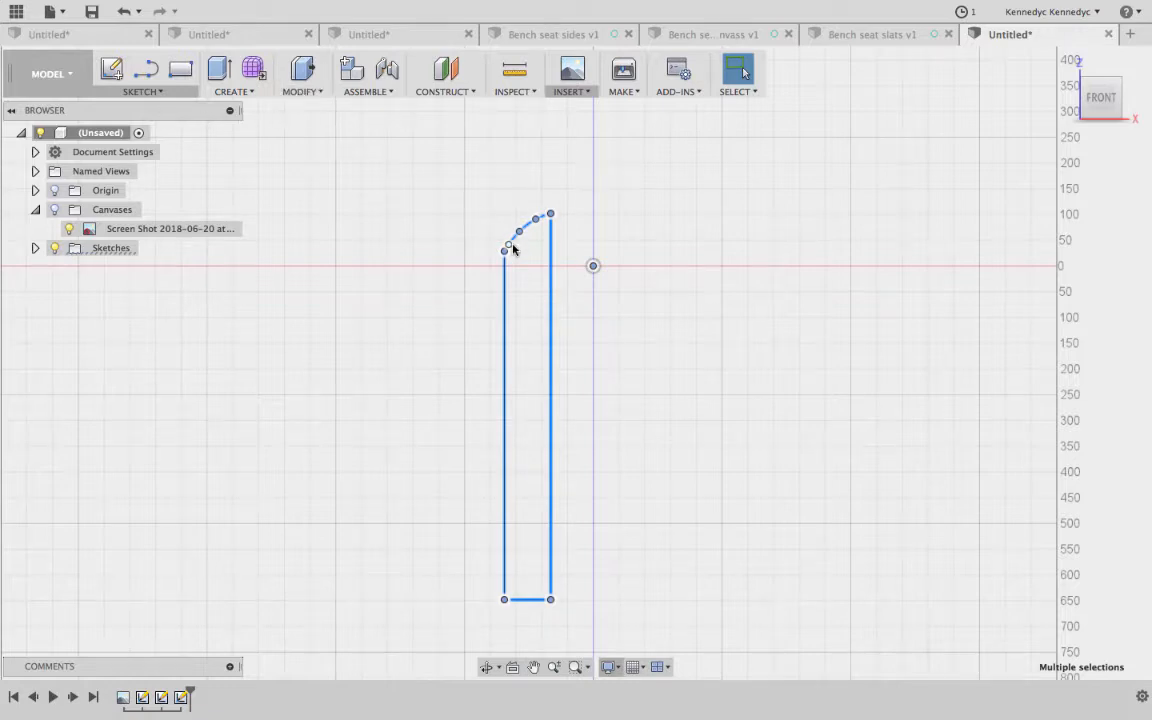
{"action": "left_click", "coordinate": [585, 239]}
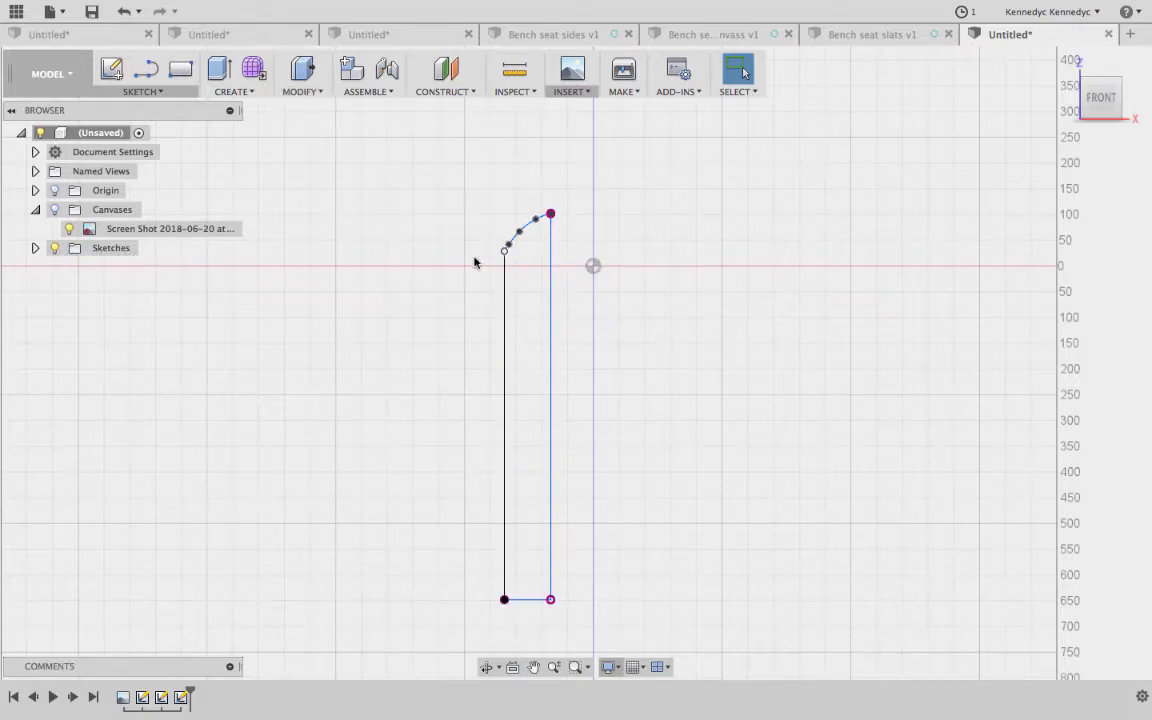
Step: Retrace the slat's left, bottom and right edges with connected lines in a single new sketch on the XZ plane
{"action": "left_click", "coordinate": [141, 92]}
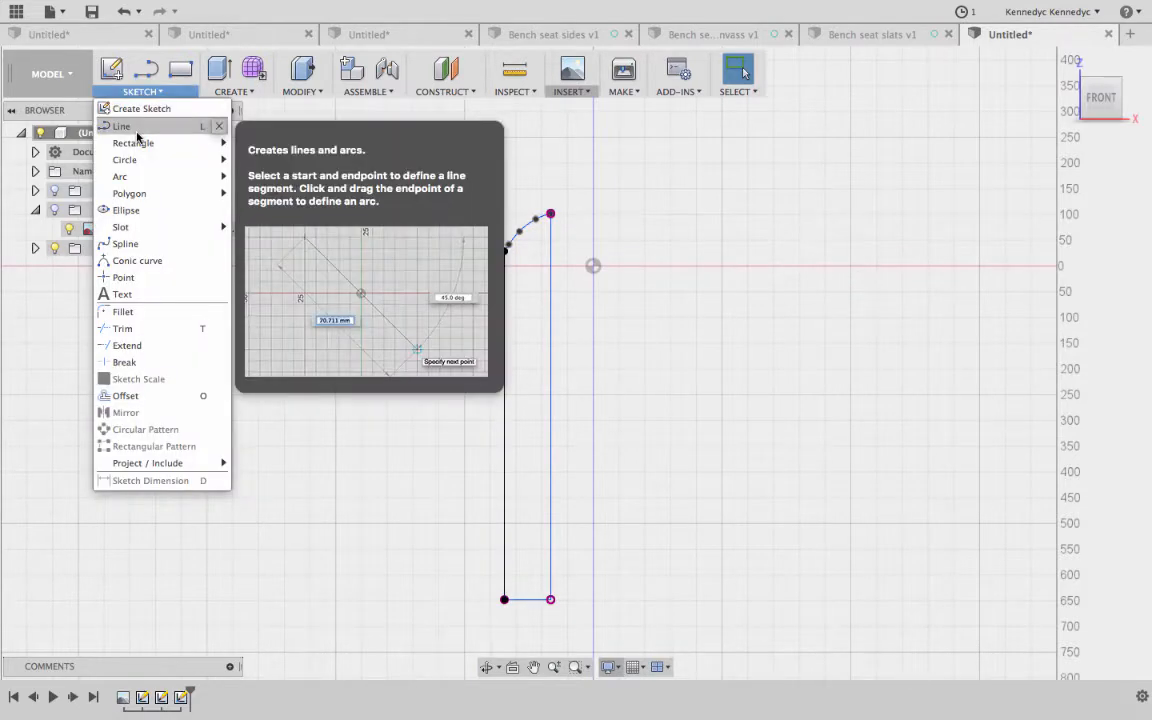
{"action": "left_click", "coordinate": [140, 126]}
{"action": "left_click", "coordinate": [658, 234]}
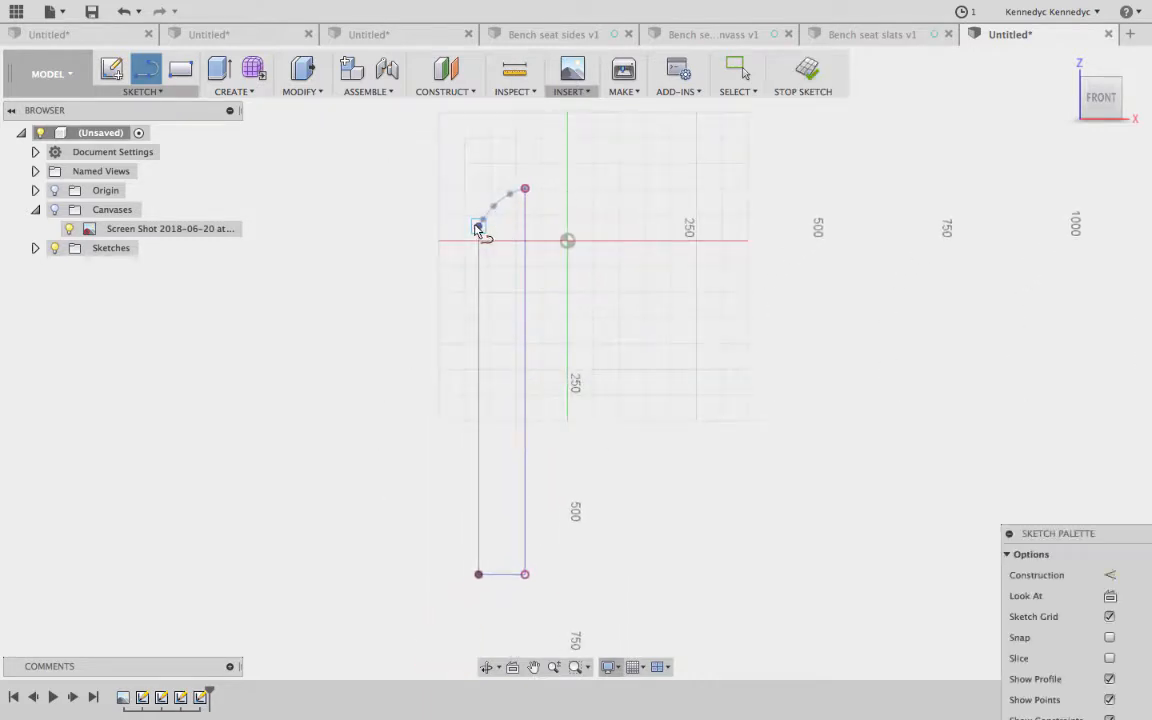
{"action": "left_click", "coordinate": [478, 226]}
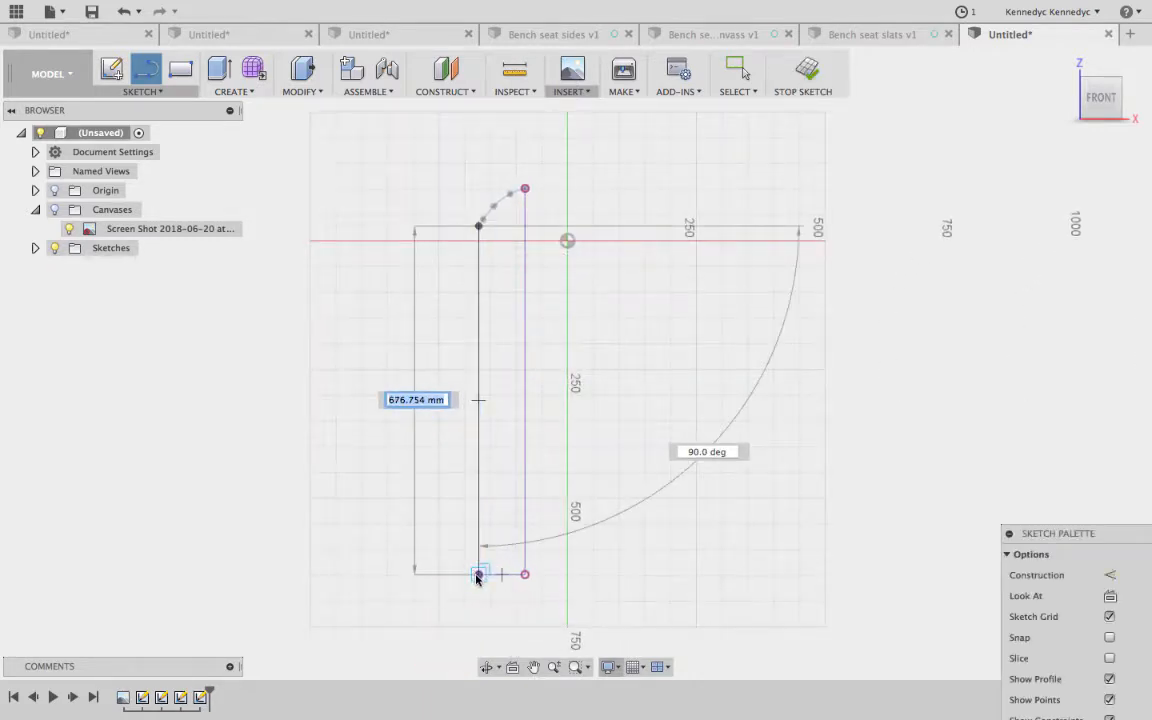
{"action": "left_click", "coordinate": [478, 575]}
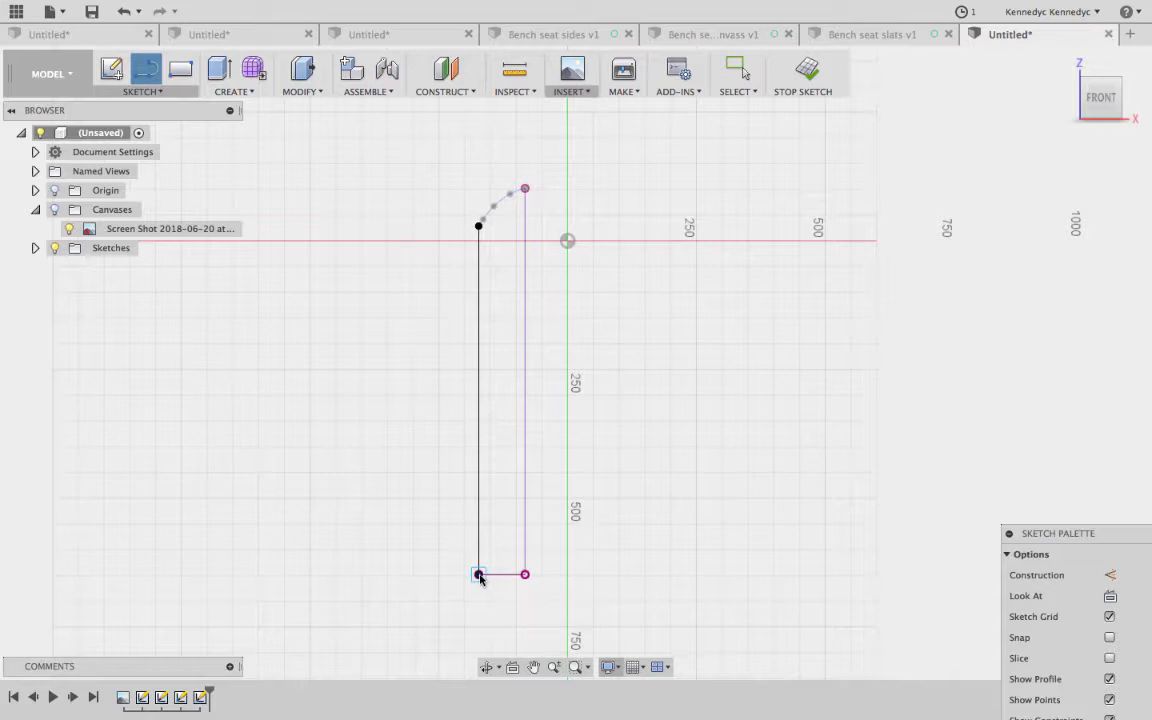
{"action": "left_click", "coordinate": [526, 575]}
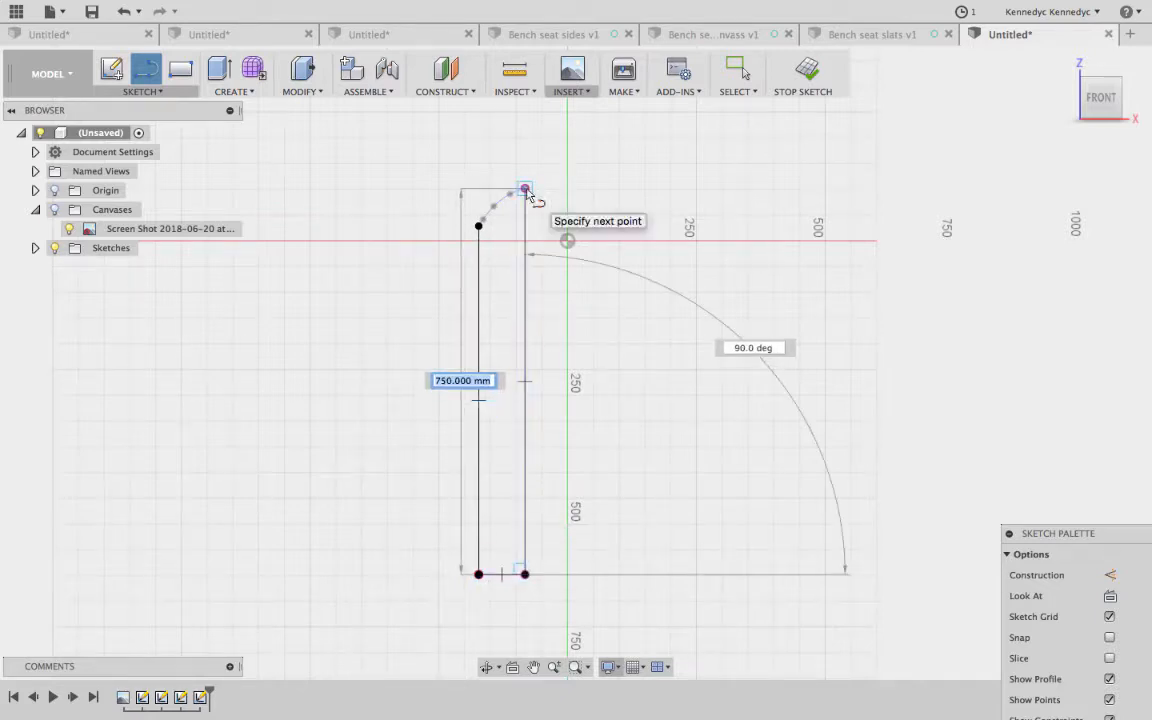
{"action": "left_click_drag", "start_coordinate": [525, 188], "coordinate": [570, 138]}
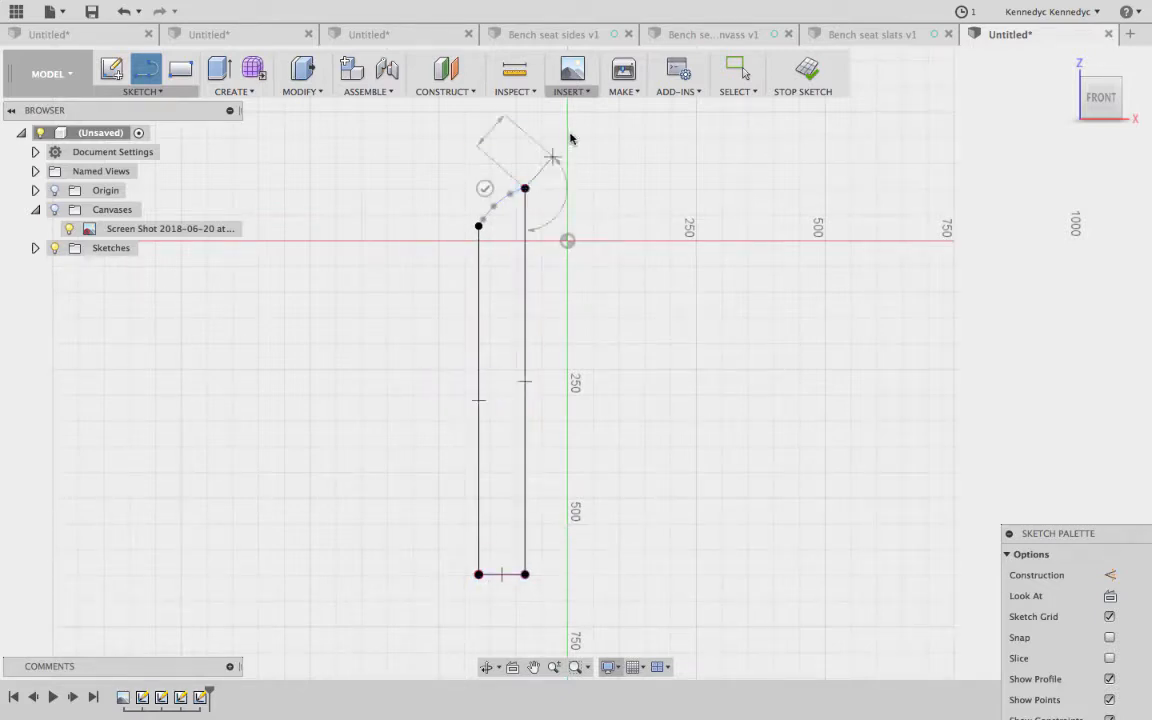
{"action": "left_click", "coordinate": [486, 188]}
Step: Close the outline with a five-point spline retracing the curved top from the upper right corner to the left edge, and finish the sketch
{"action": "left_click", "coordinate": [150, 93]}
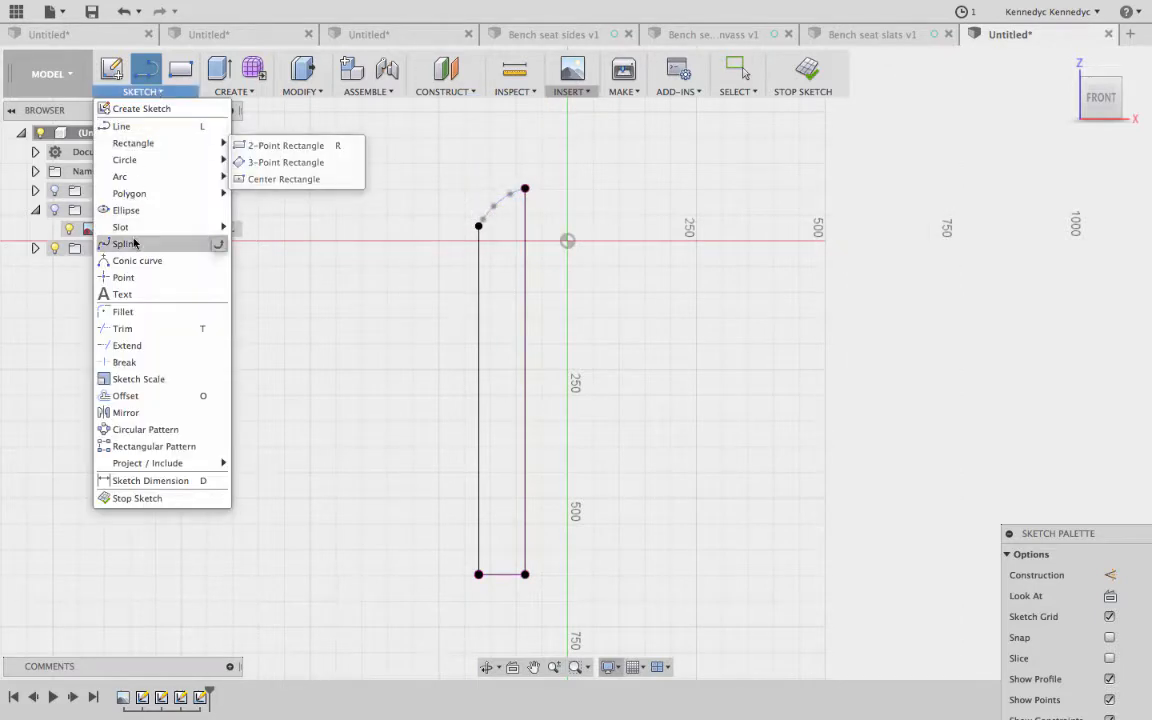
{"action": "left_click", "coordinate": [125, 244]}
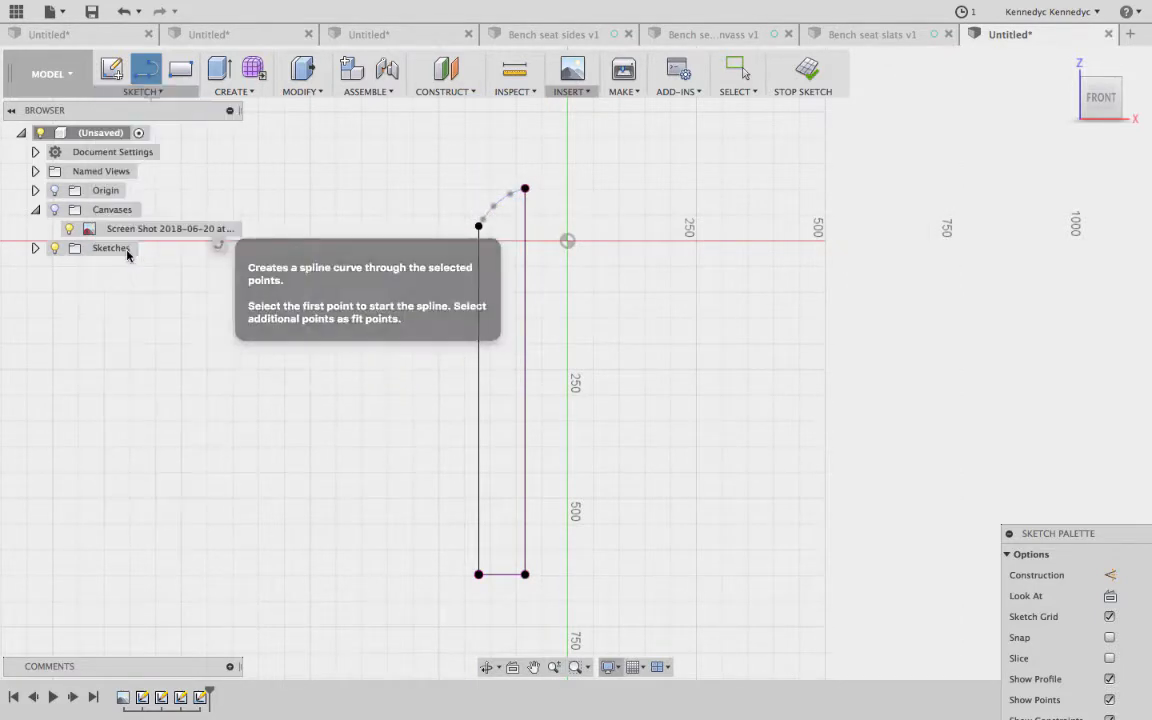
{"action": "scroll", "coordinate": [424, 245], "scroll_direction": "up", "scroll_amount": 3}
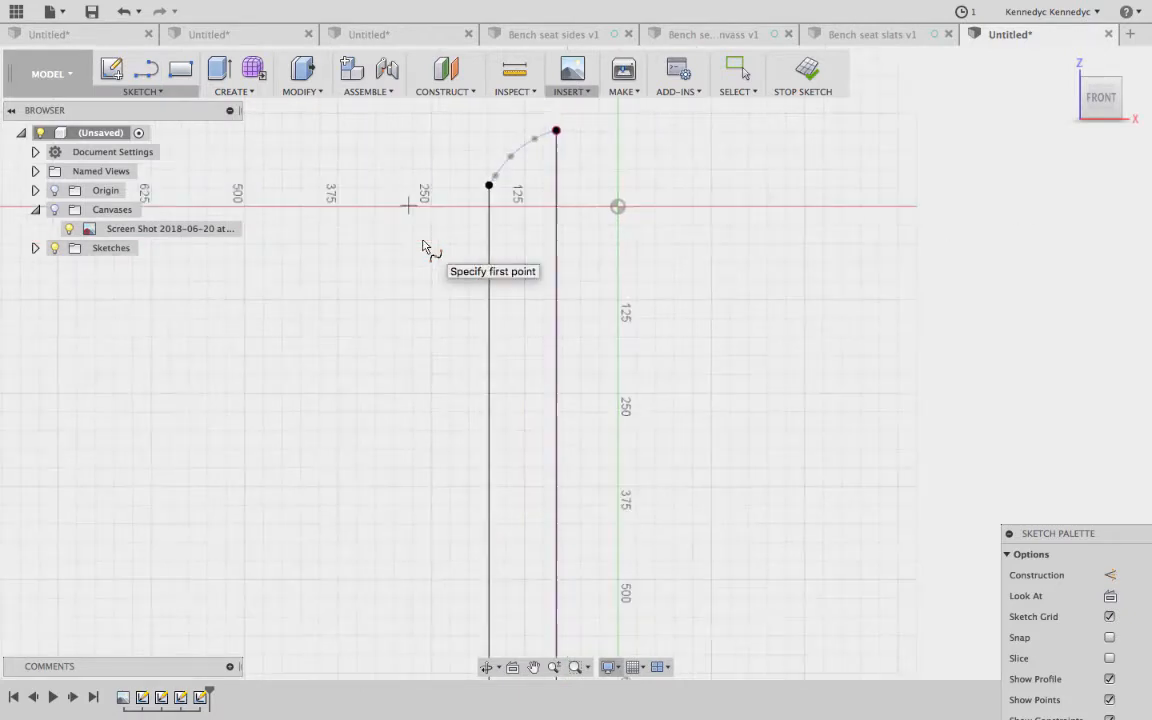
{"action": "left_click", "coordinate": [557, 131]}
{"action": "left_click", "coordinate": [535, 138]}
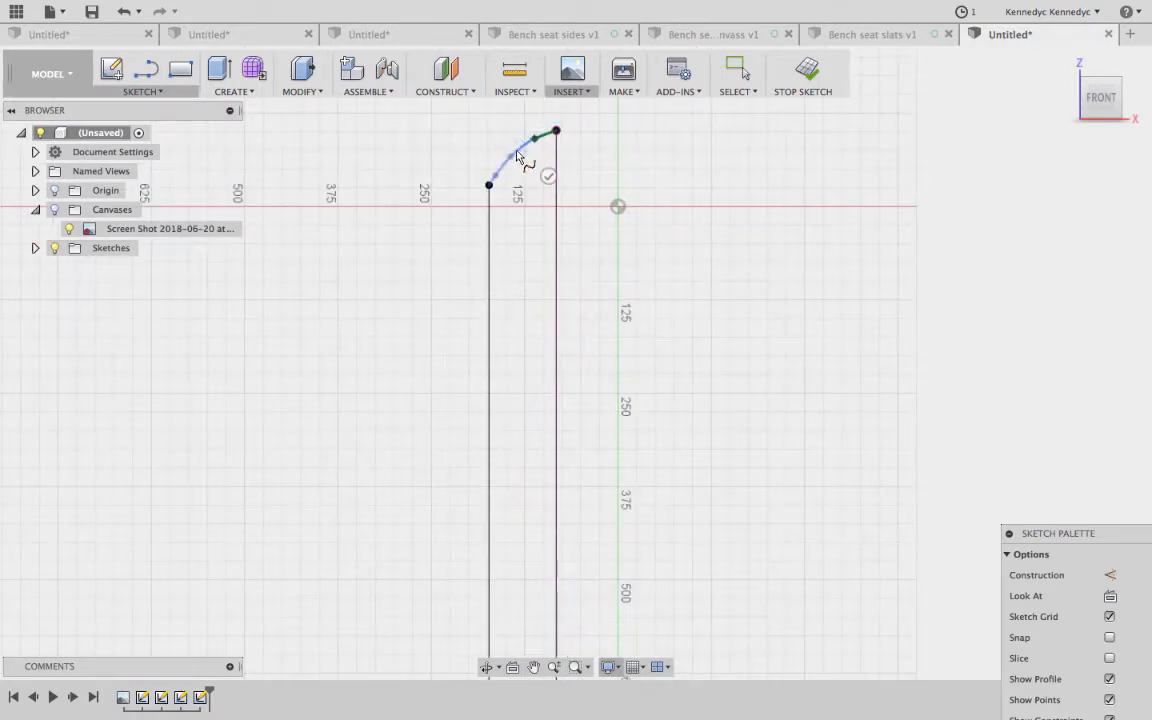
{"action": "left_click", "coordinate": [511, 157]}
{"action": "left_click", "coordinate": [497, 176]}
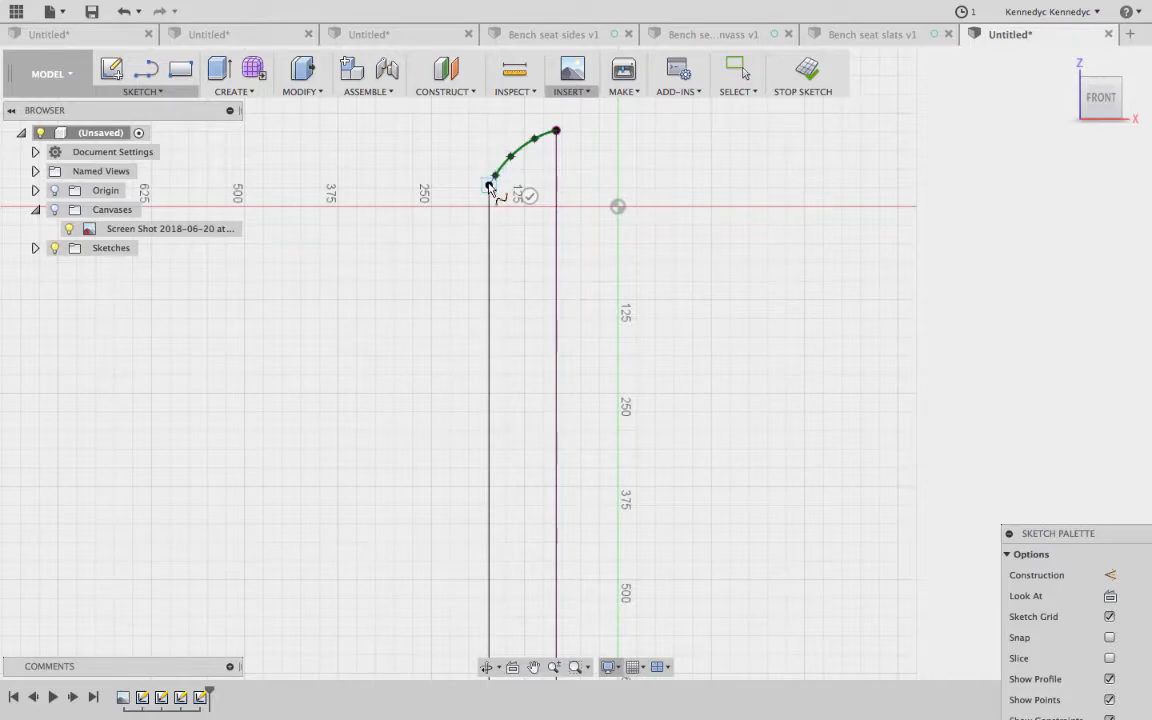
{"action": "left_click", "coordinate": [489, 186]}
{"action": "left_click", "coordinate": [522, 207]}
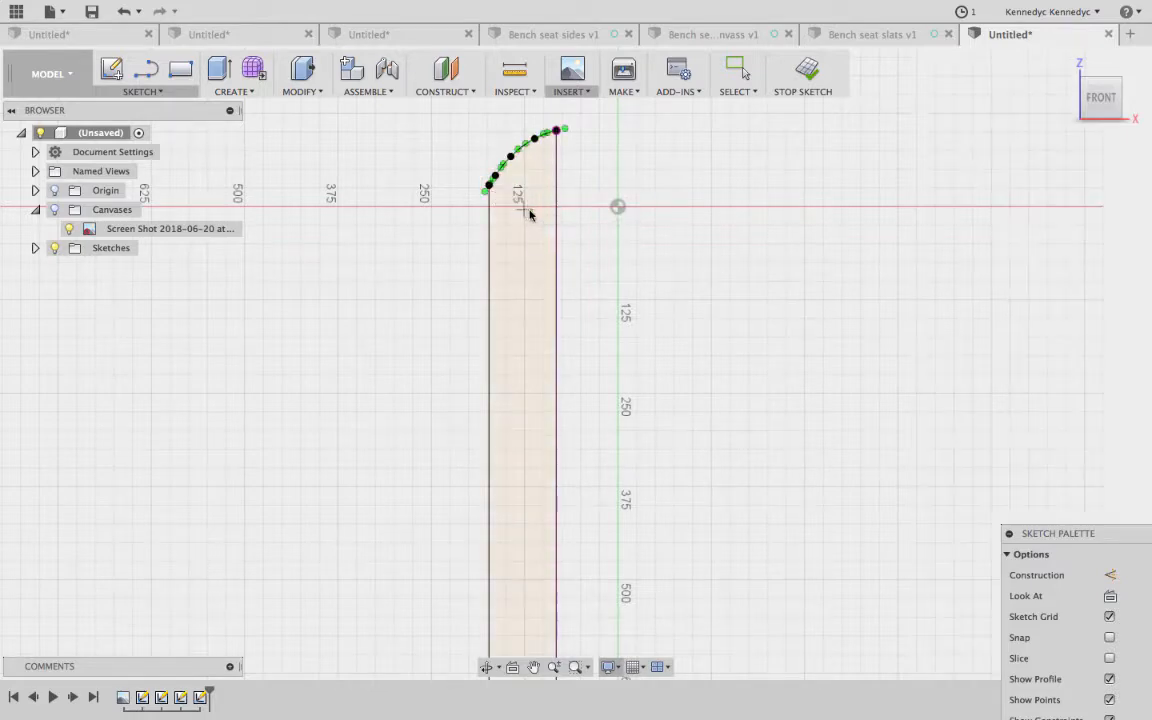
{"action": "left_click", "coordinate": [810, 69]}
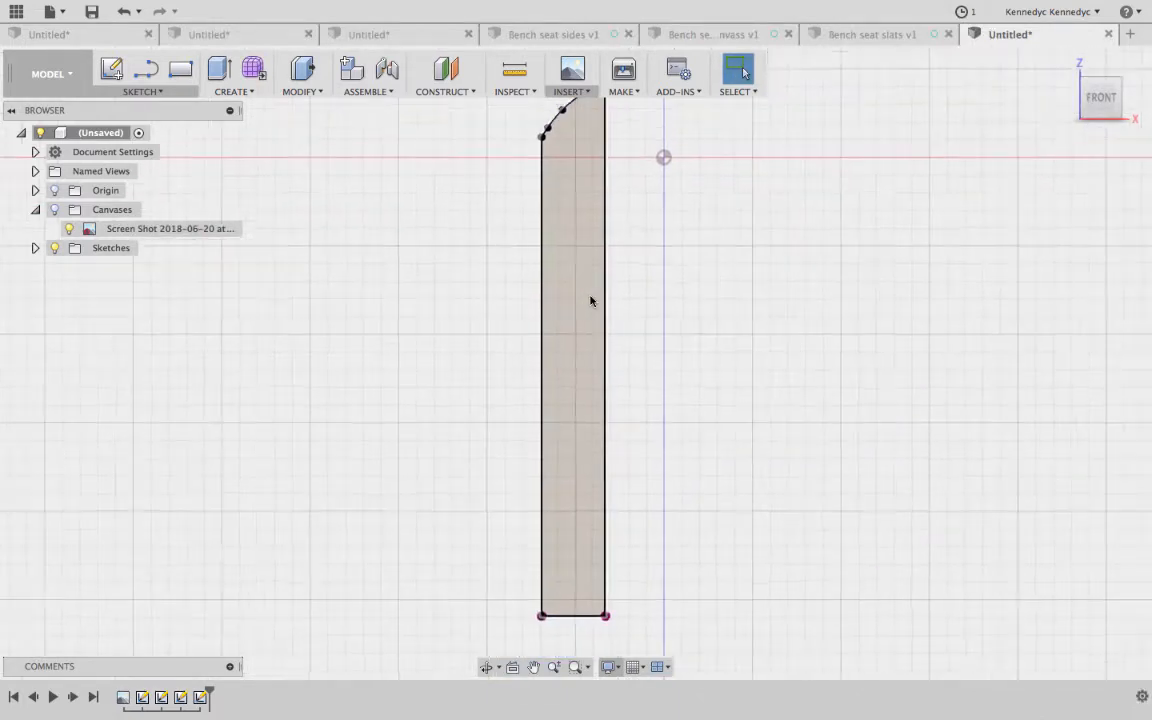
Step: Show the slat in an isometric view and select its closed profile for an Extrude as a new body
{"action": "left_click", "coordinate": [1066, 62]}
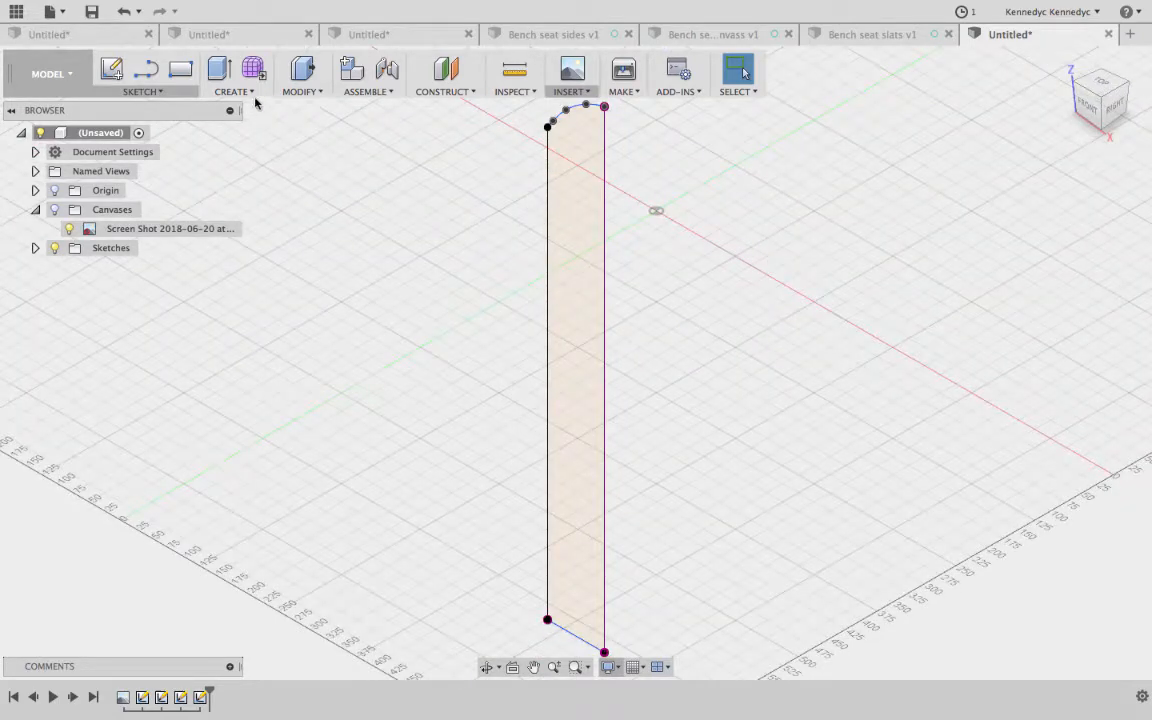
{"action": "left_click", "coordinate": [303, 91]}
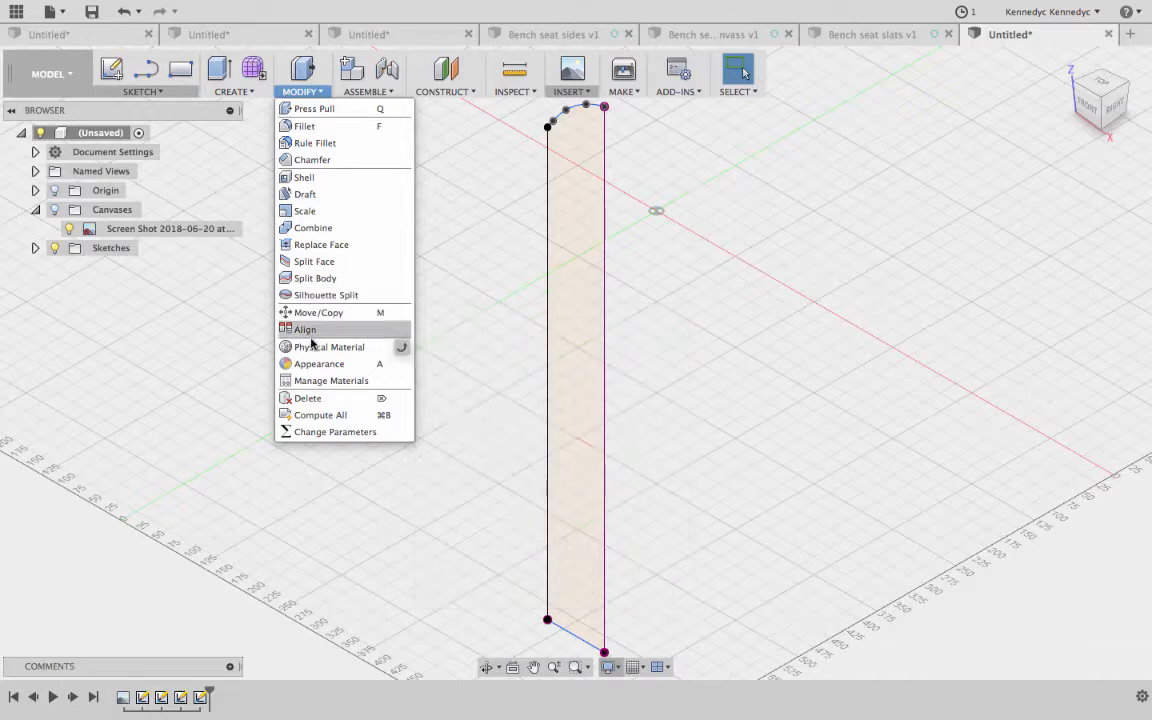
{"action": "left_click", "coordinate": [229, 91]}
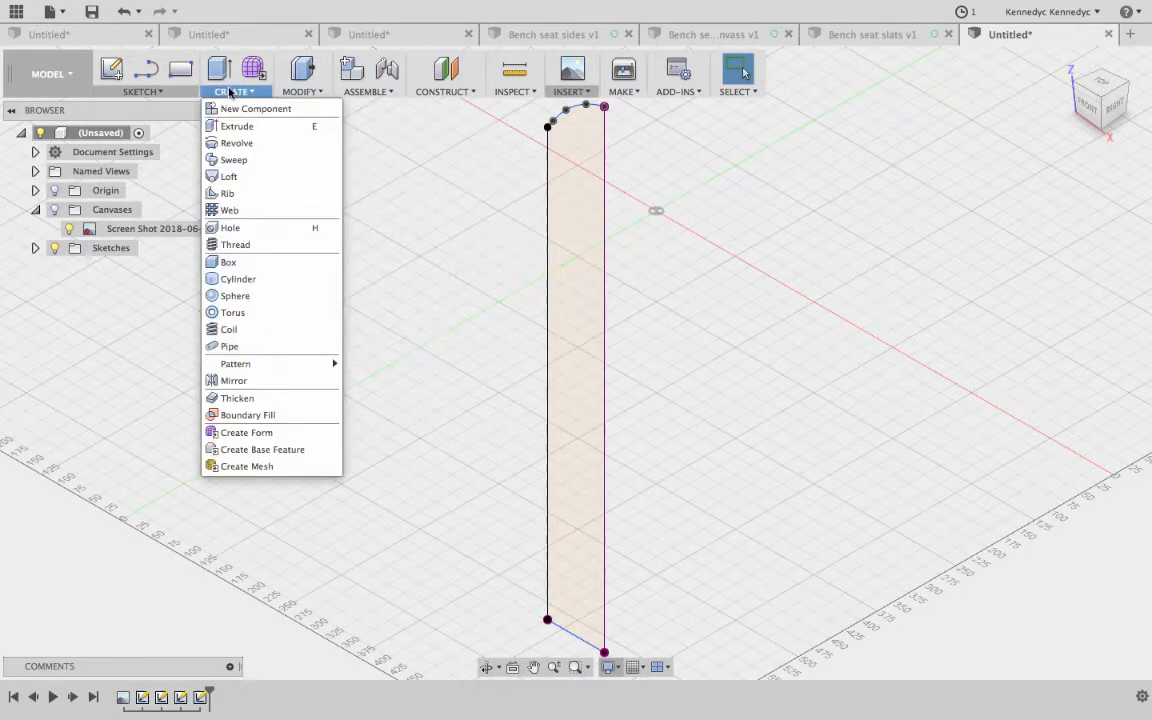
{"action": "left_click", "coordinate": [237, 129]}
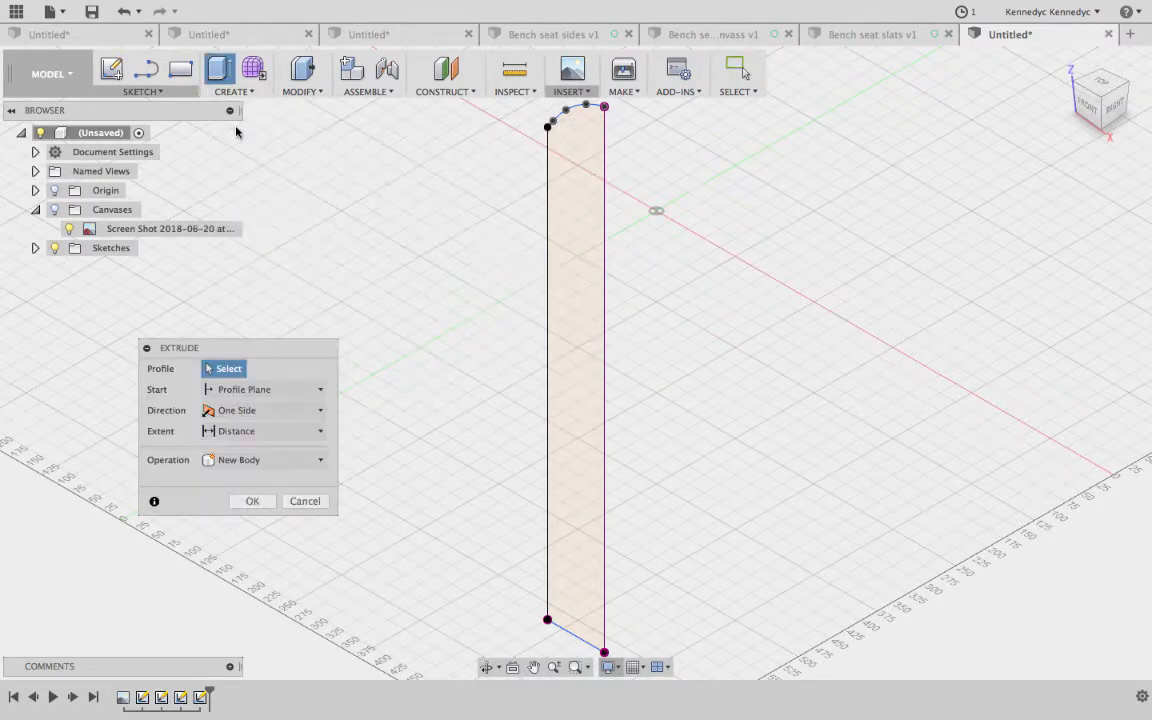
{"action": "left_click", "coordinate": [572, 224]}
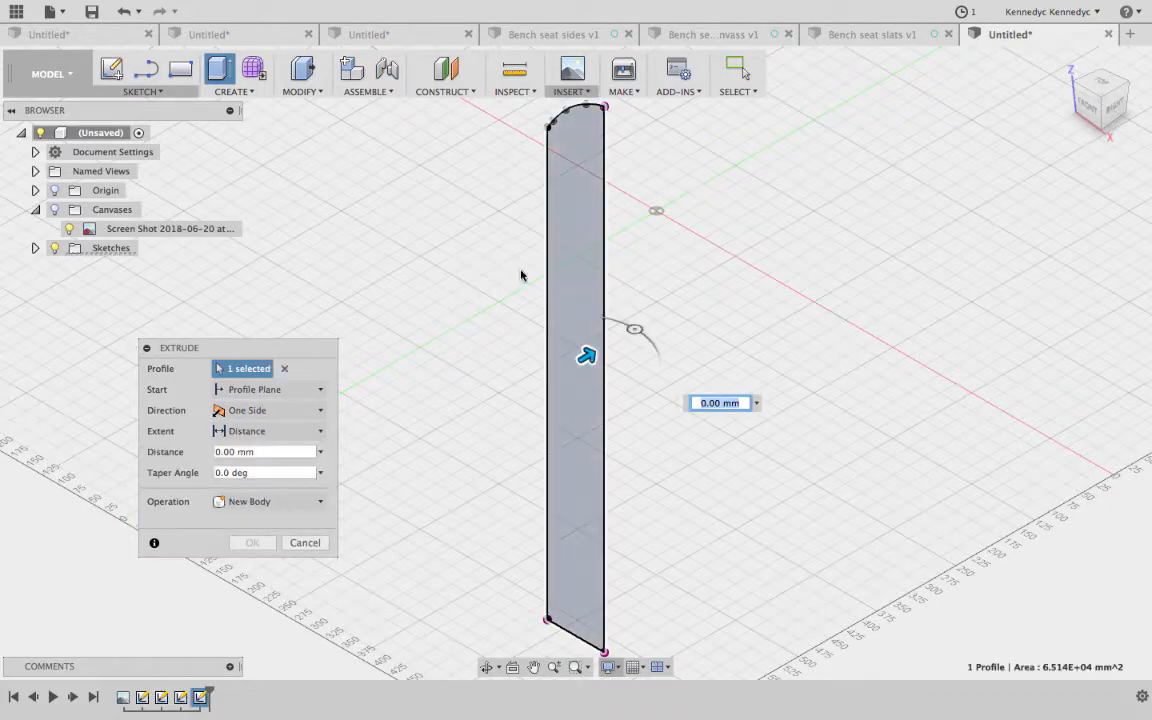
Step: Check the intermediate back slat's thickness in the PDF cutting list and extrude the slat profile 19 mm as a new body
{"action": "key", "text": "ctrl+Left"}
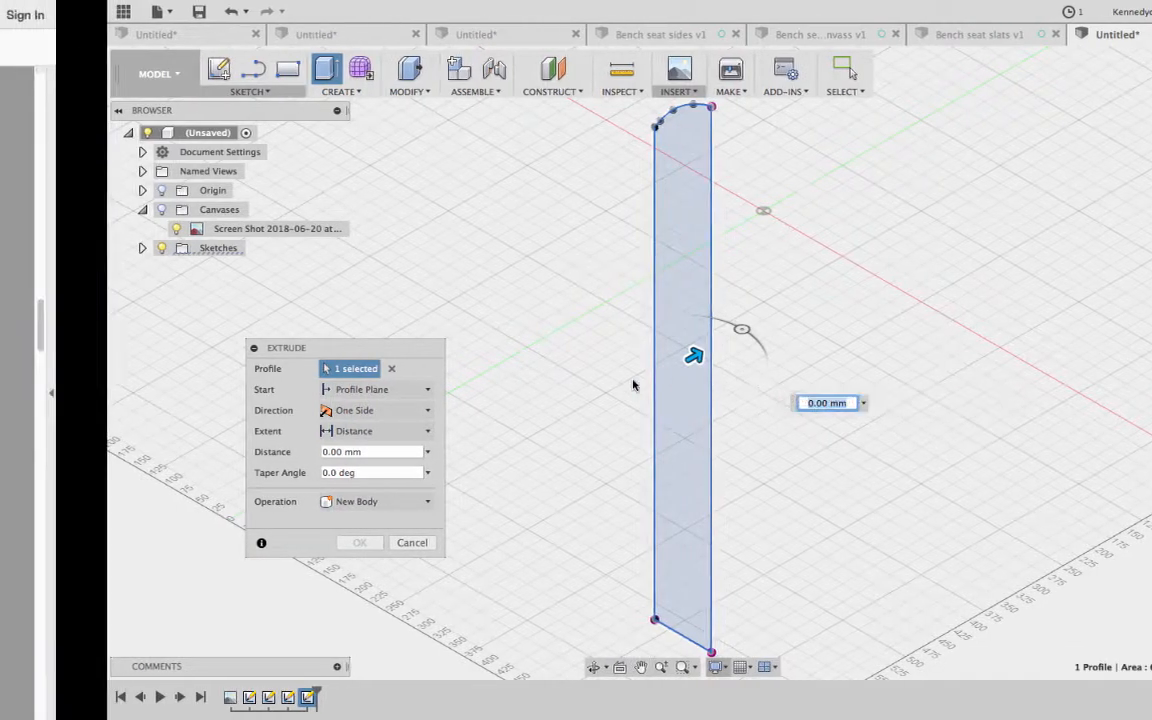
{"action": "key", "text": "ctrl+Right"}
{"action": "key", "text": "ctrl+Right"}
{"action": "key", "text": "ctrl+Left"}
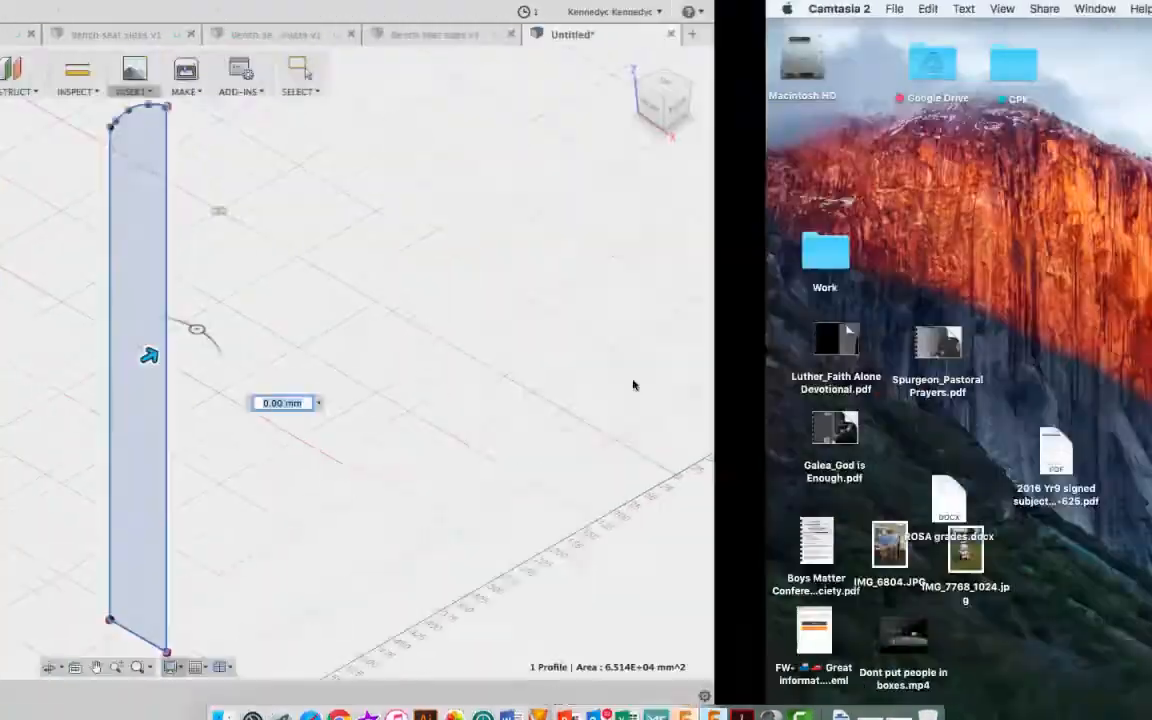
{"action": "key", "text": "ctrl+Left"}
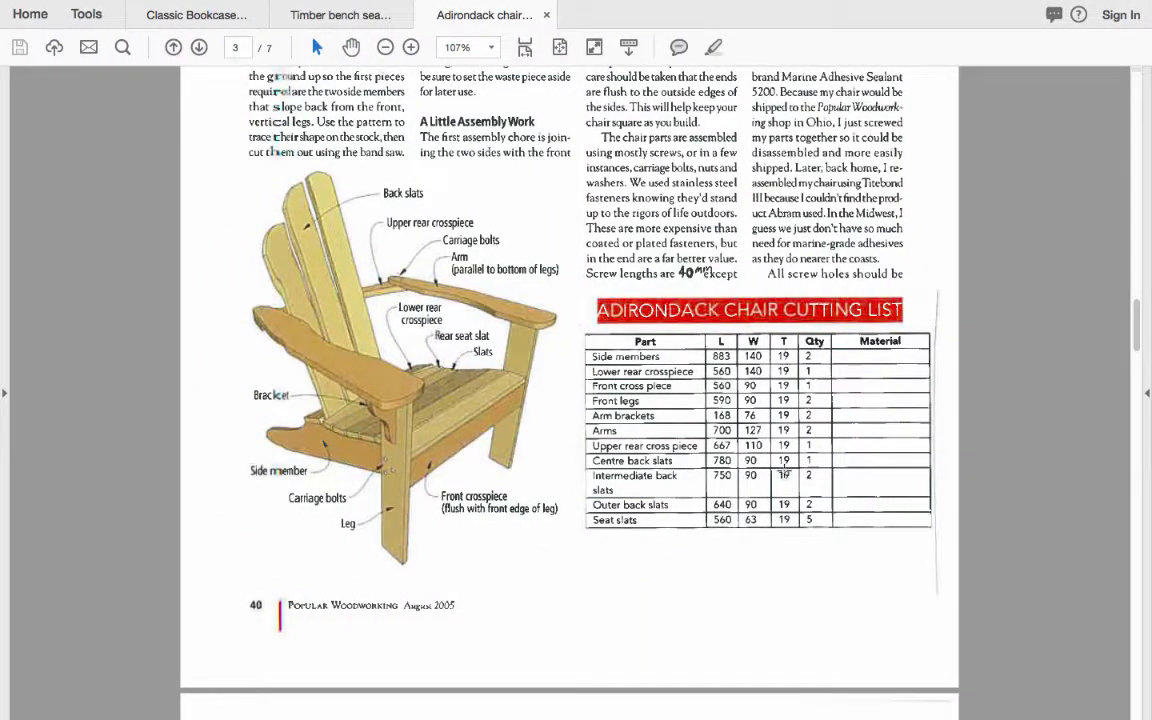
{"action": "key", "text": "ctrl+Right"}
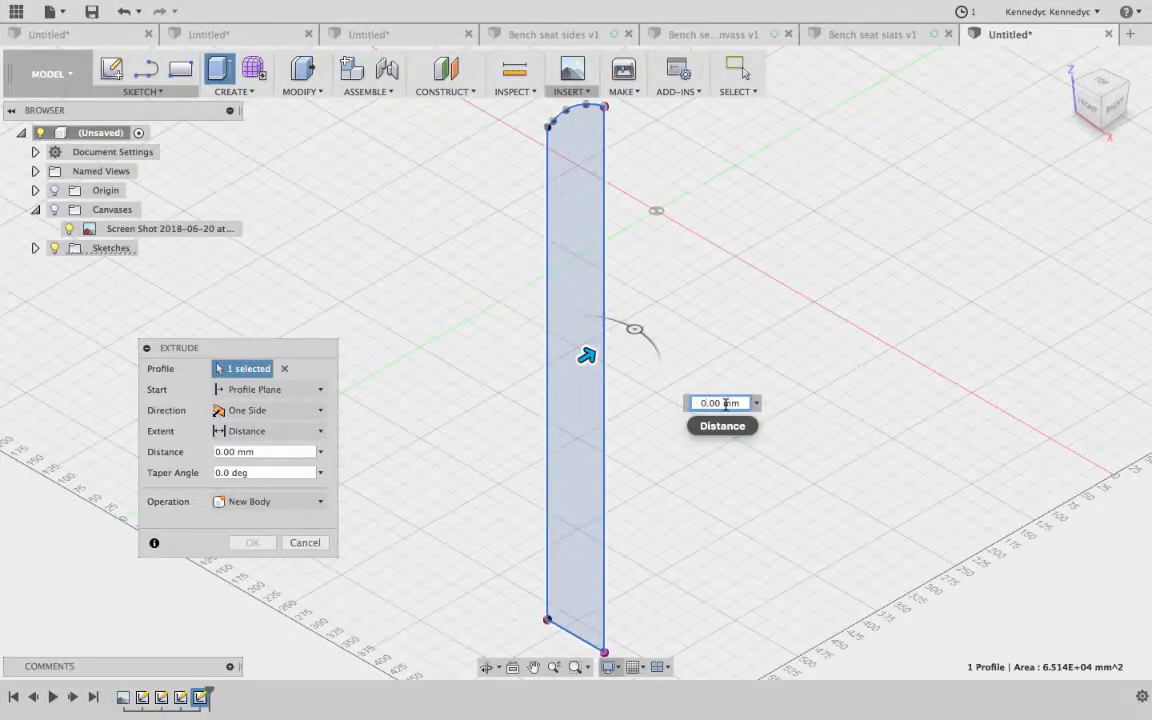
{"action": "type", "text": "19"}
{"action": "key", "text": "Return"}
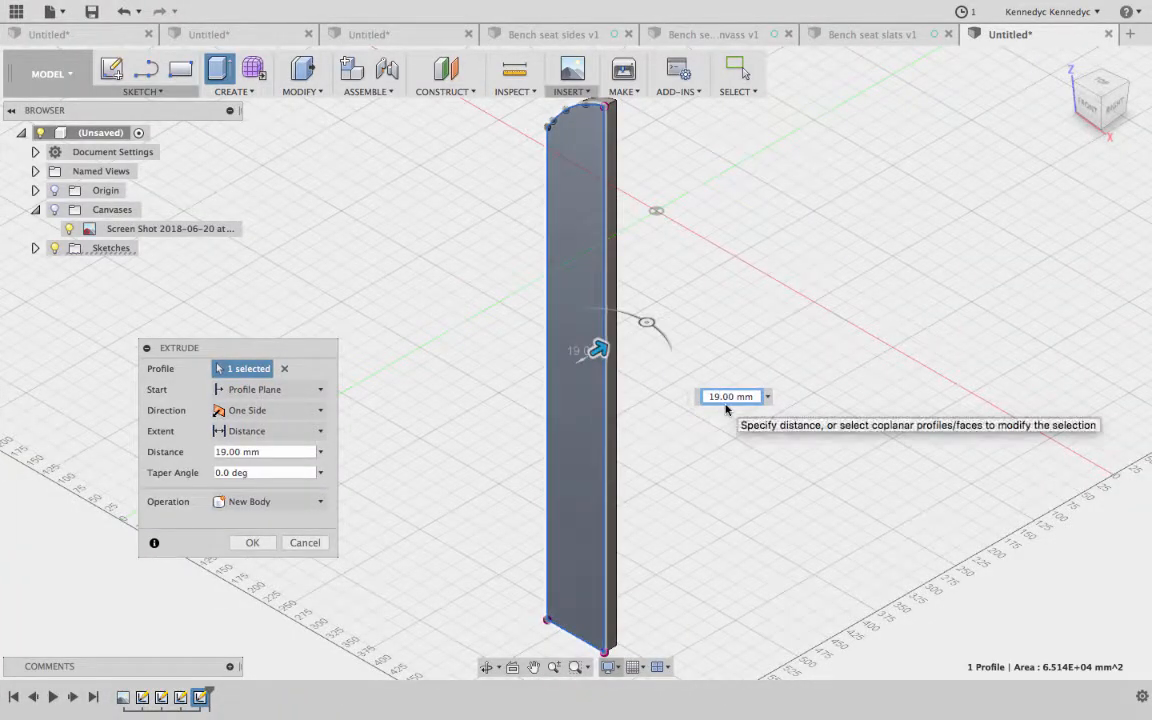
{"action": "left_click", "coordinate": [252, 542]}
Step: Show the reference canvas again together with the extruded intermediate back slat
{"action": "scroll", "coordinate": [472, 426], "scroll_direction": "down", "scroll_amount": 2}
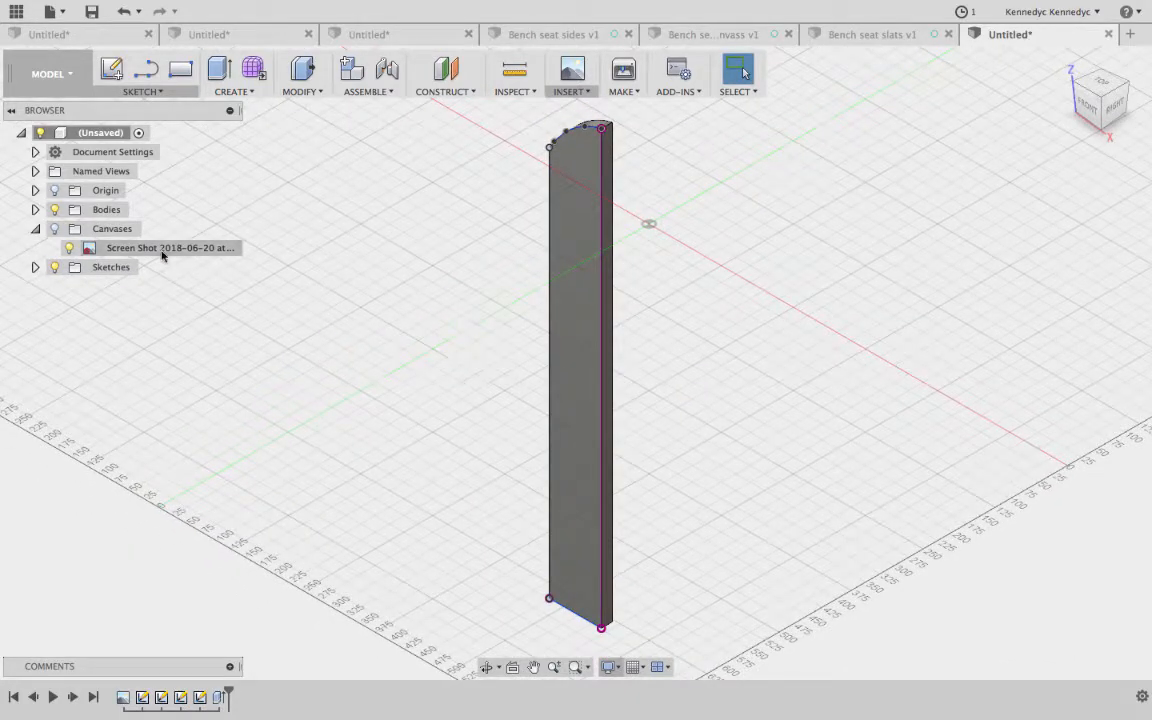
{"action": "left_click", "coordinate": [55, 229]}
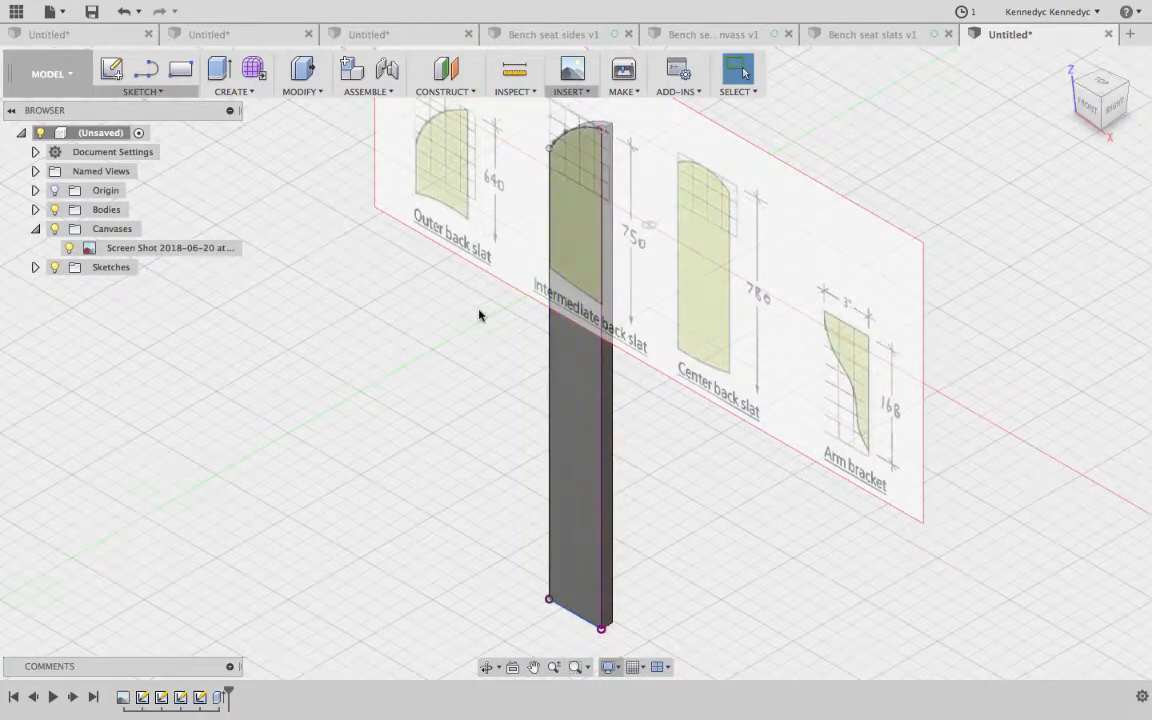
{"action": "scroll", "coordinate": [479, 315], "scroll_direction": "down", "scroll_amount": 1}
{"action": "scroll", "coordinate": [479, 315], "scroll_direction": "down", "scroll_amount": 2}
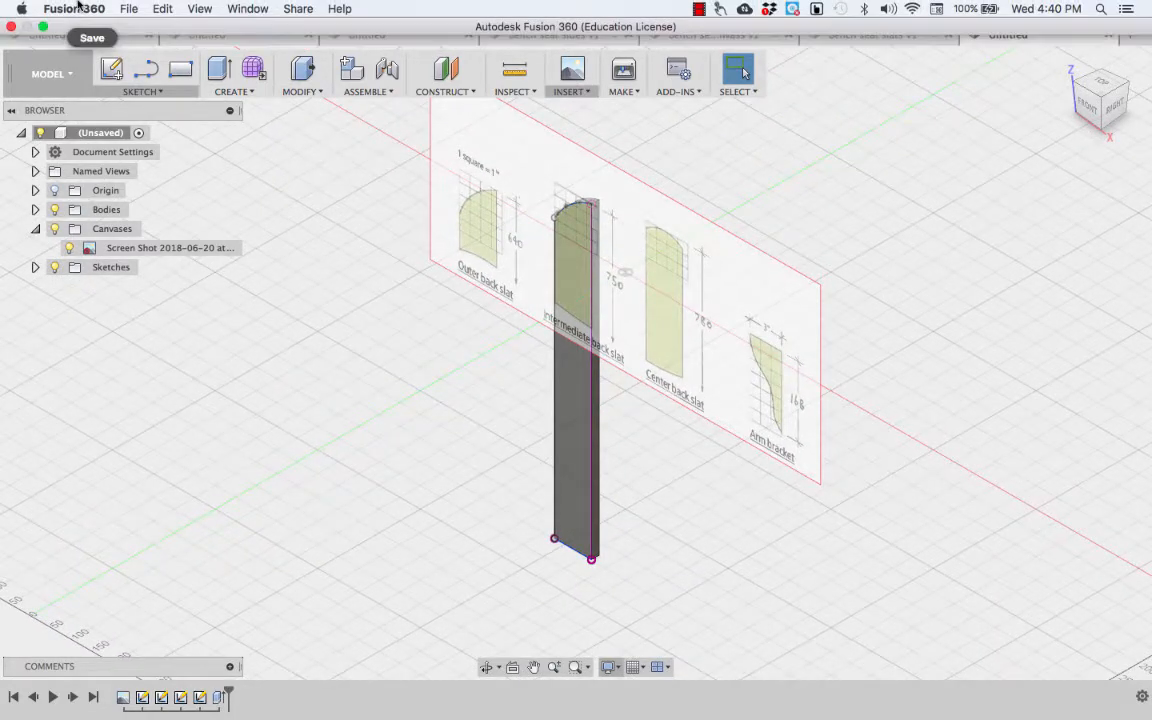
Step: Start saving the design and choose the Adirondack project's master branch as the save location
{"action": "left_click", "coordinate": [92, 12]}
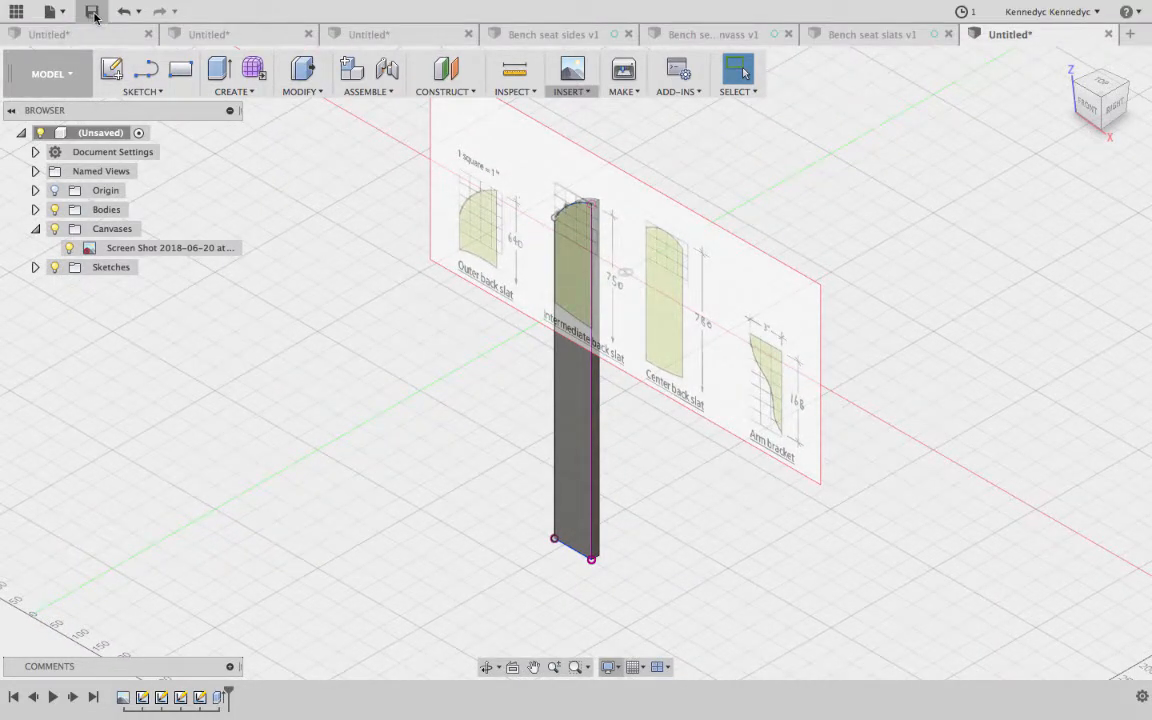
{"action": "left_click", "coordinate": [836, 238]}
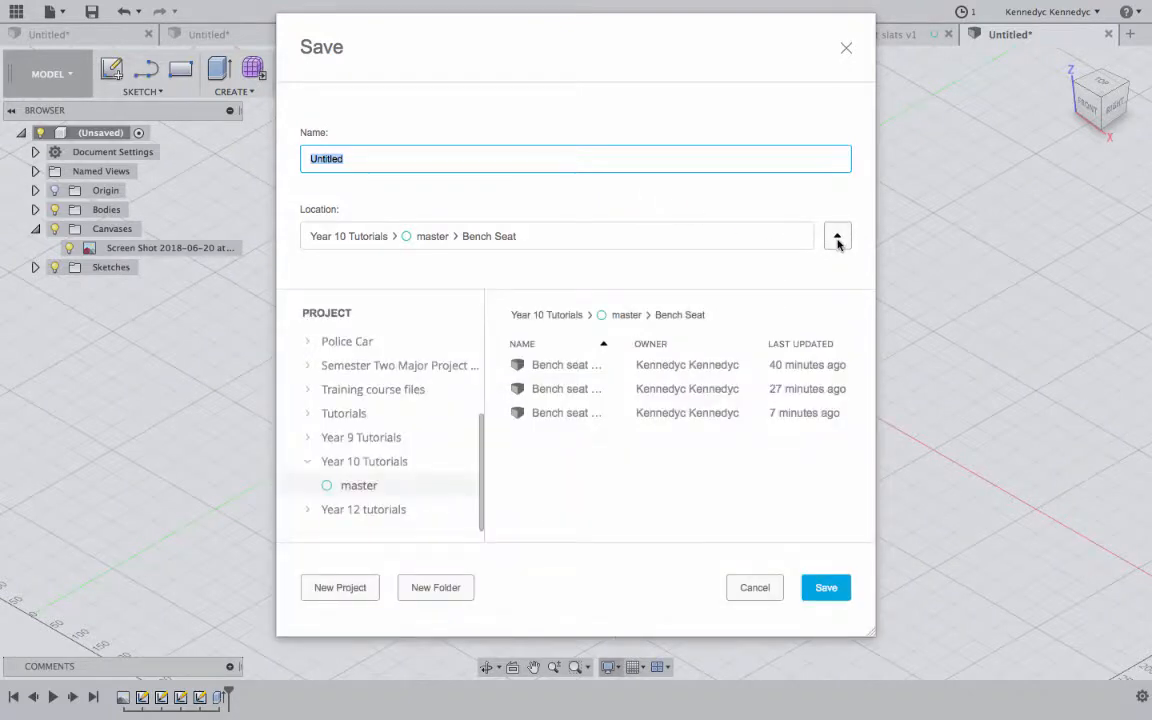
{"action": "left_click", "coordinate": [345, 463]}
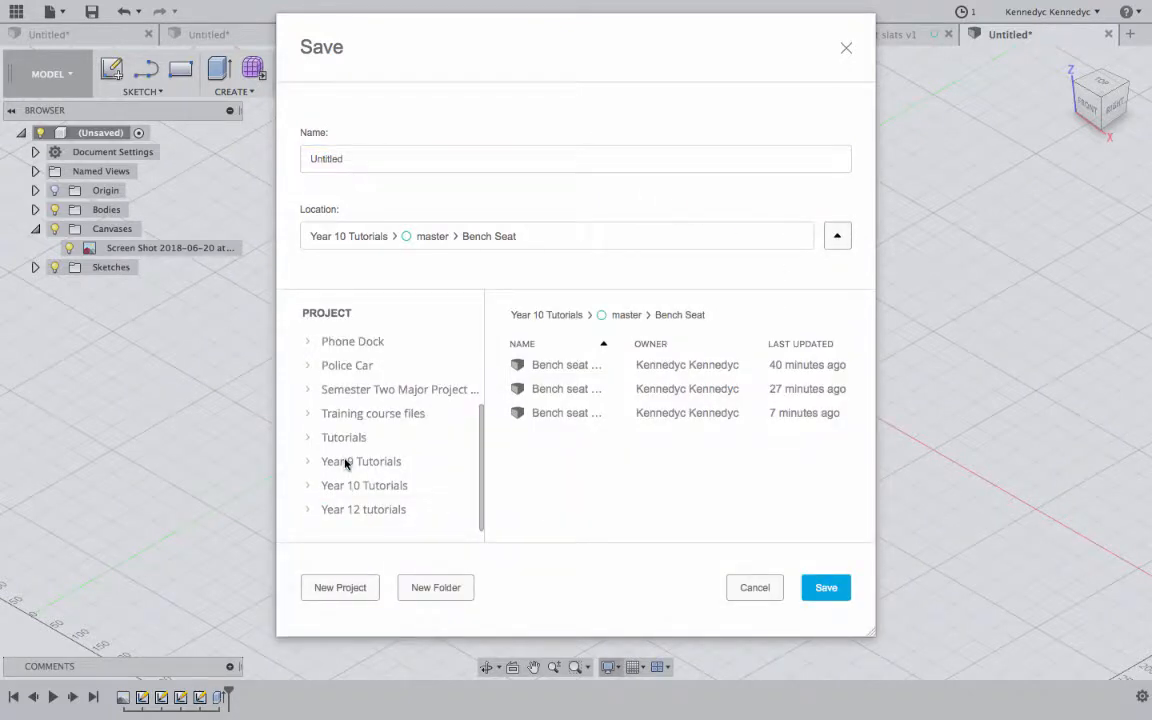
{"action": "left_click", "coordinate": [329, 487]}
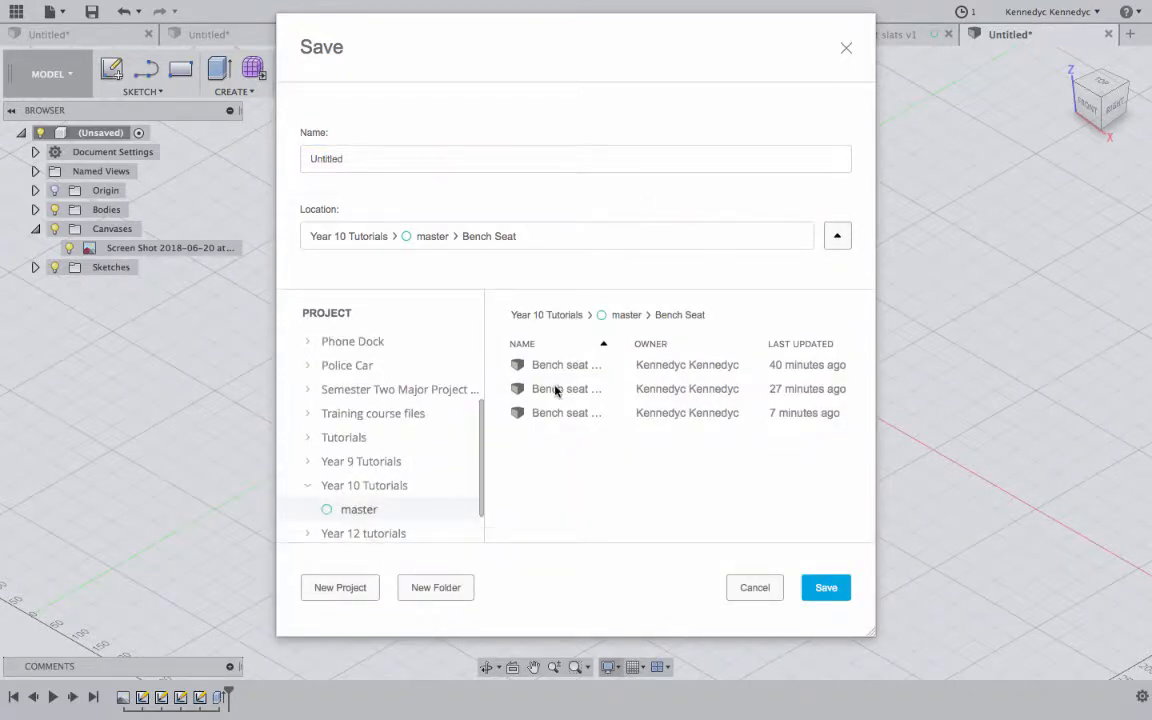
{"action": "scroll", "coordinate": [350, 502], "scroll_direction": "up", "scroll_amount": 2}
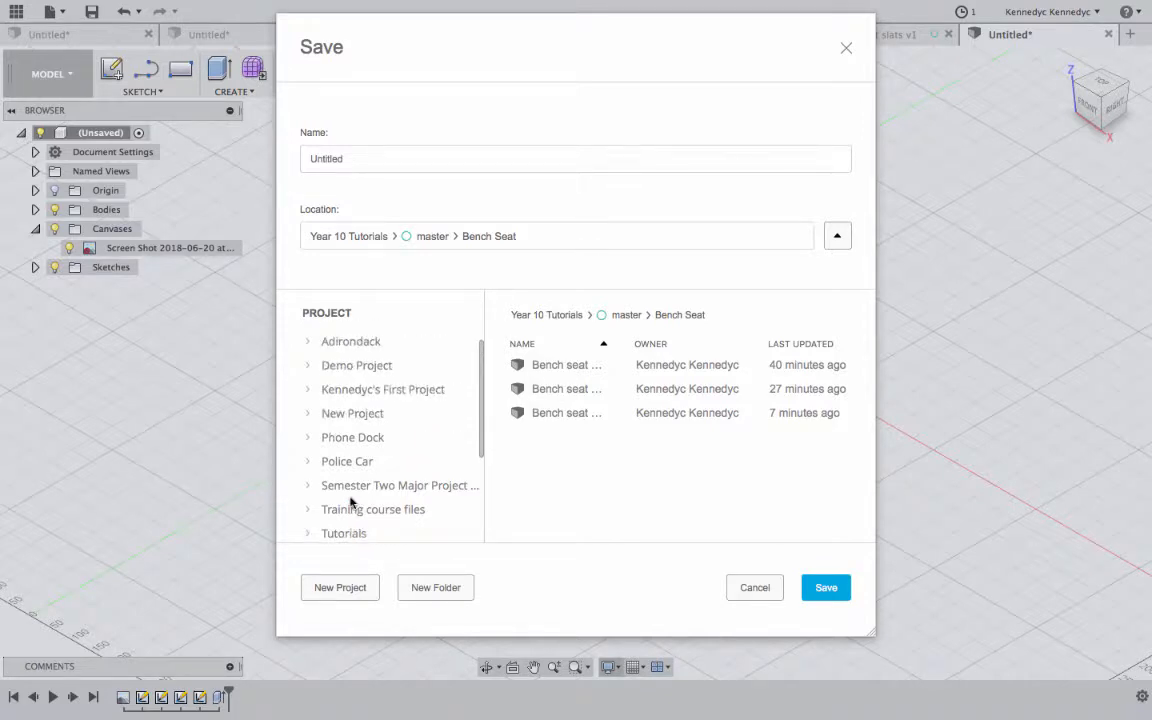
{"action": "scroll", "coordinate": [350, 502], "scroll_direction": "down", "scroll_amount": 3}
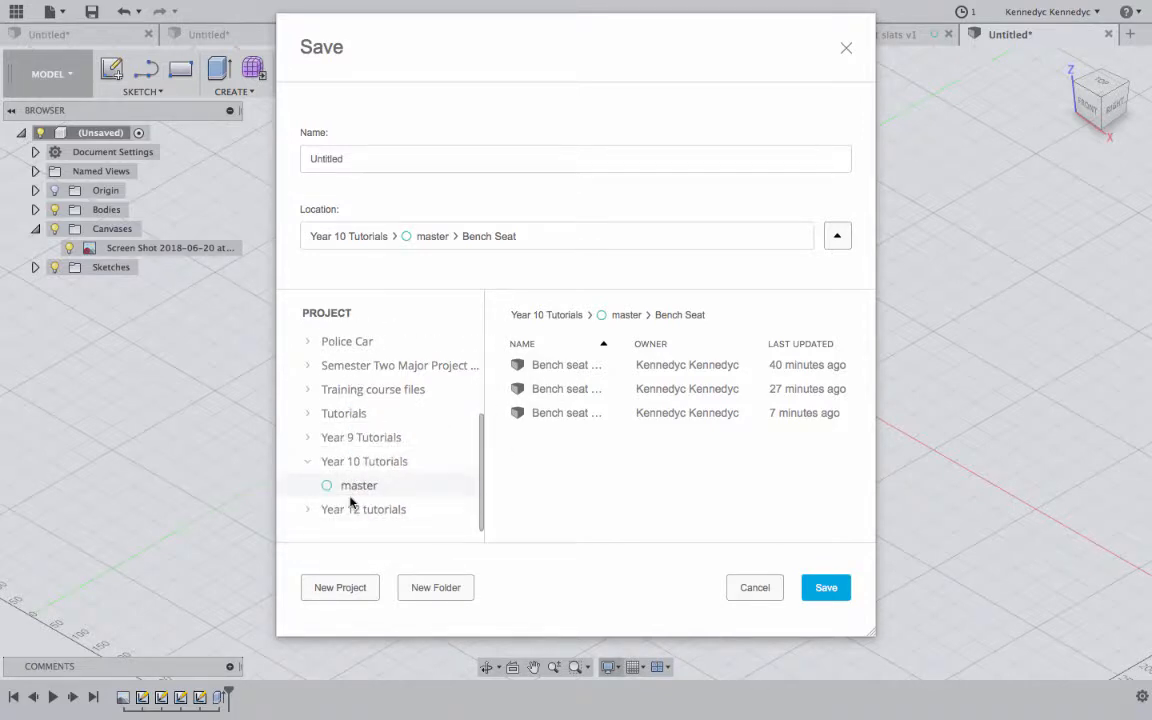
{"action": "scroll", "coordinate": [350, 502], "scroll_direction": "up", "scroll_amount": 3}
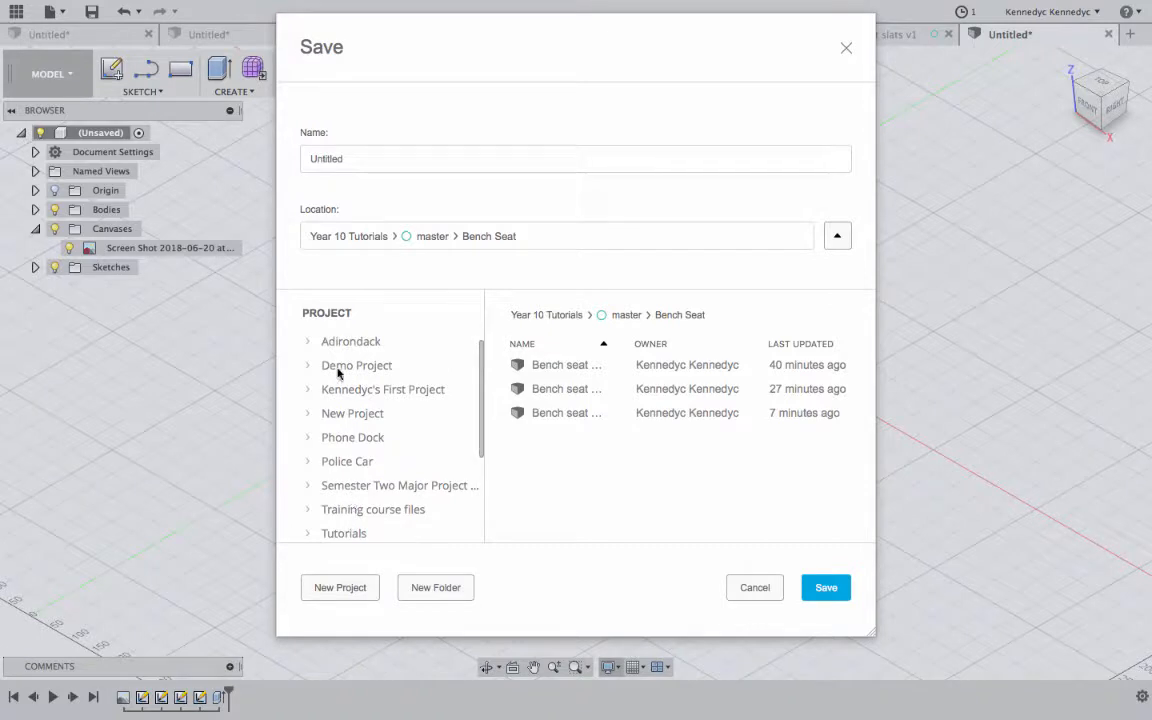
{"action": "left_click", "coordinate": [325, 344]}
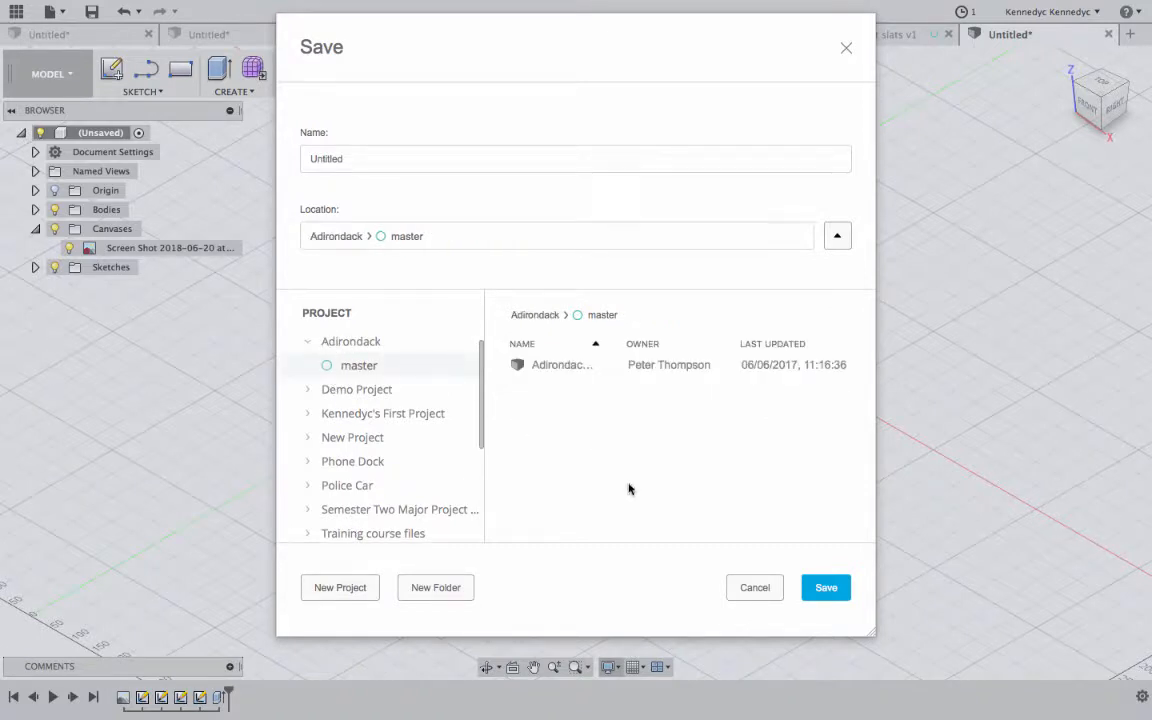
Step: Name the design "Intermediate Back Slat" and save it
{"action": "left_click", "coordinate": [352, 160]}
{"action": "type", "text": "Interm"}
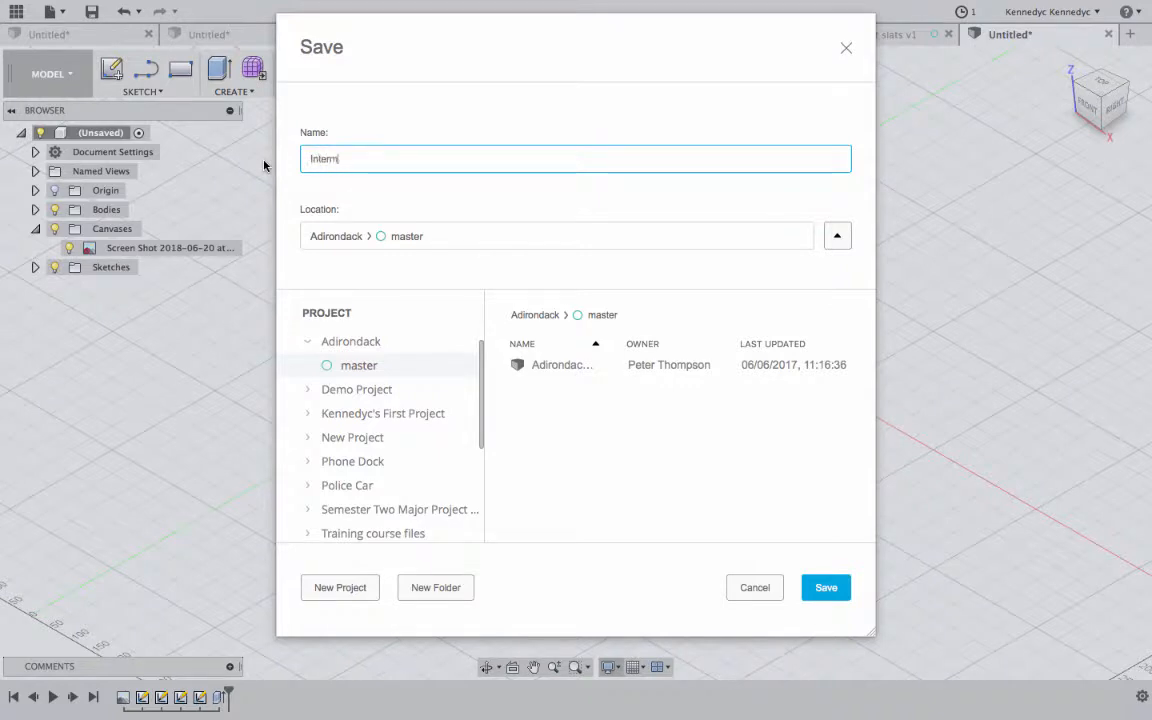
{"action": "type", "text": "ediate Back Slat"}
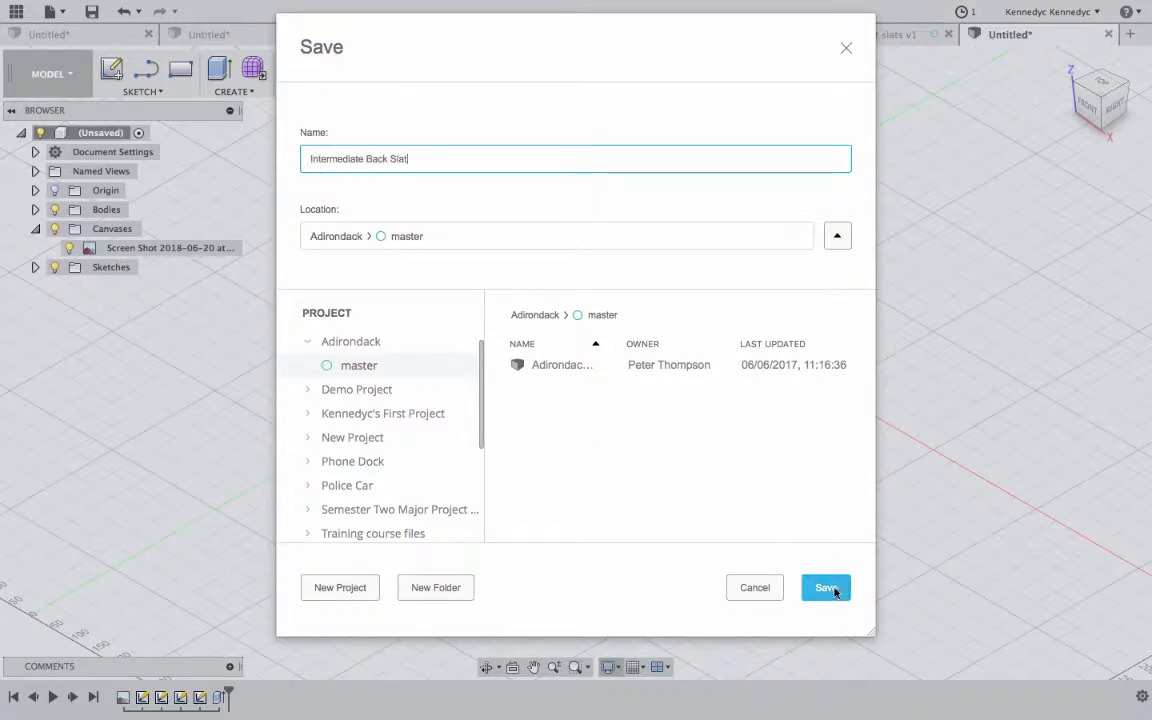
{"action": "left_click", "coordinate": [822, 591]}
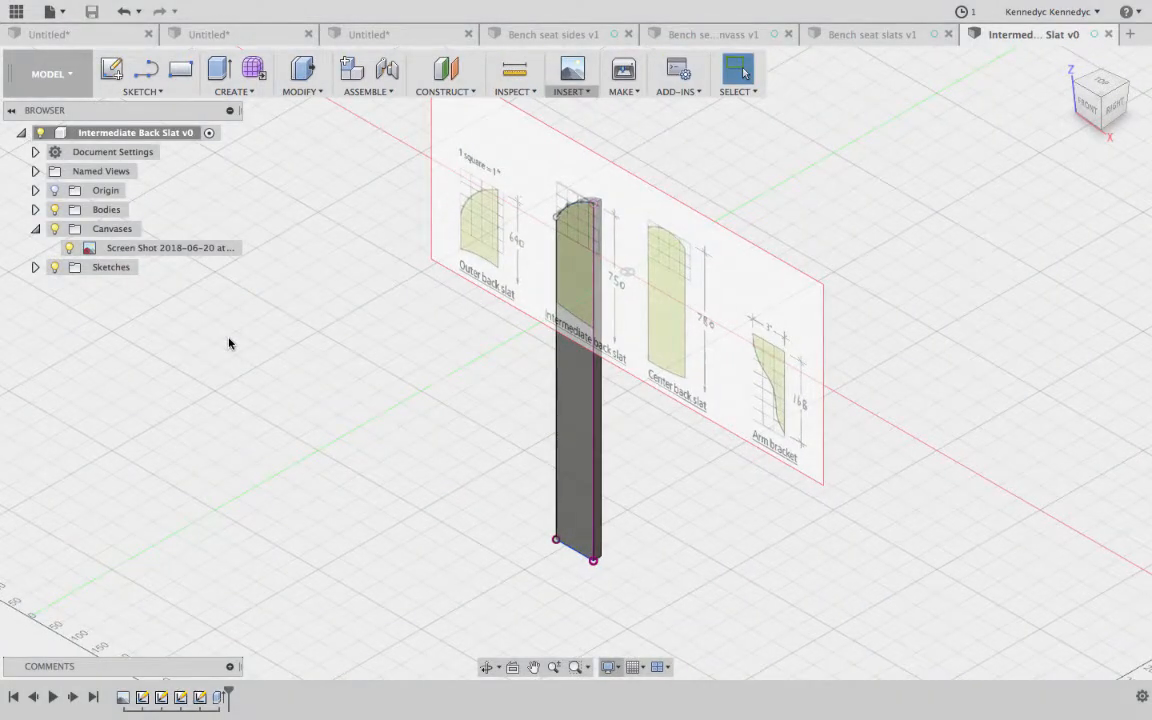
Step: Save a copy of the design as "Center Back Slat" in the same Adirondack project location
{"action": "scroll", "coordinate": [229, 343], "scroll_direction": "down", "scroll_amount": 3}
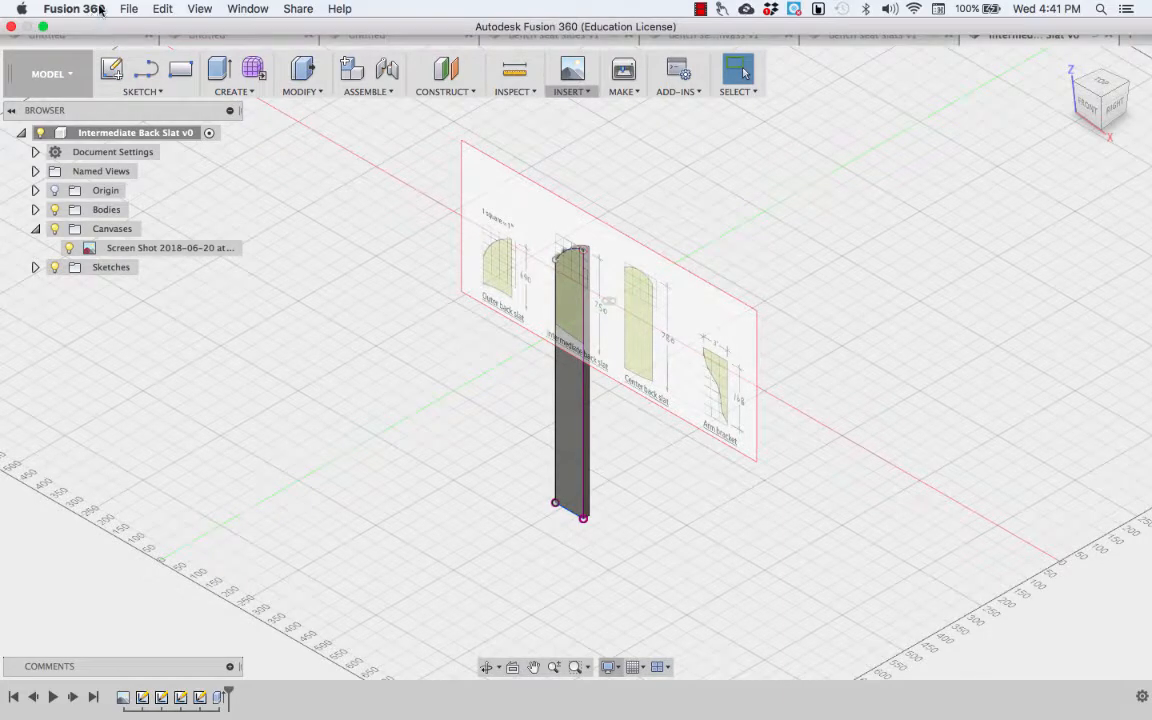
{"action": "left_click", "coordinate": [133, 8]}
{"action": "left_click", "coordinate": [150, 69]}
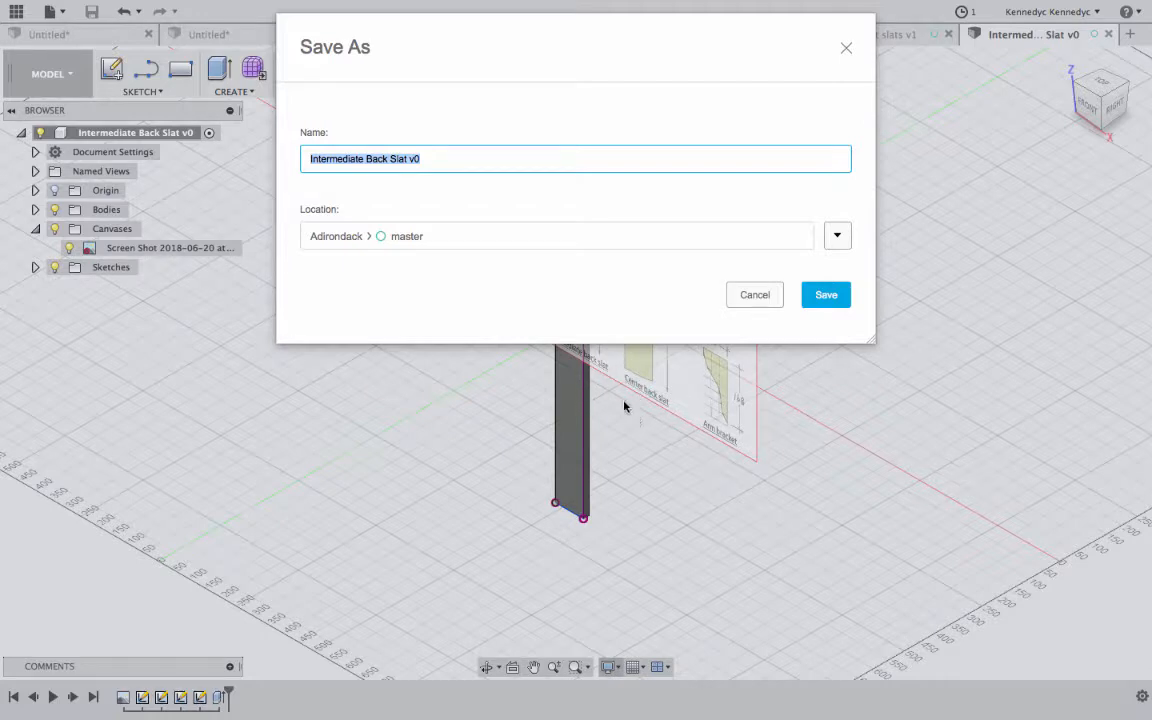
{"action": "type", "text": "Ce"}
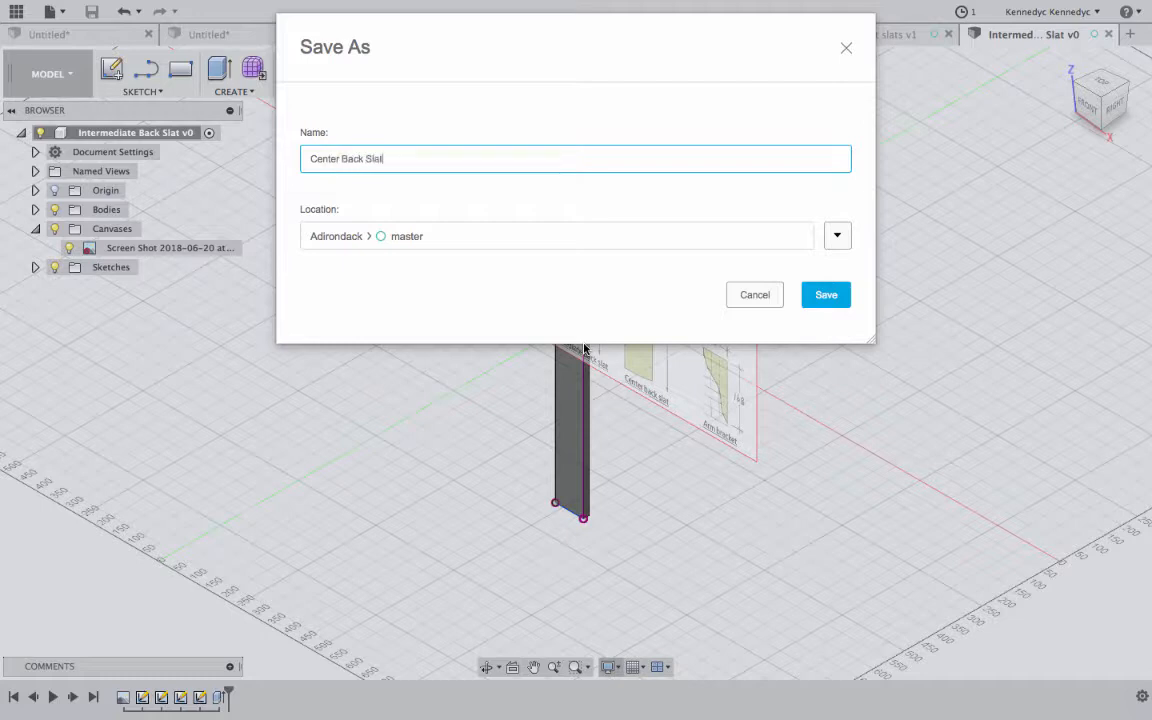
{"action": "left_click", "coordinate": [828, 296]}
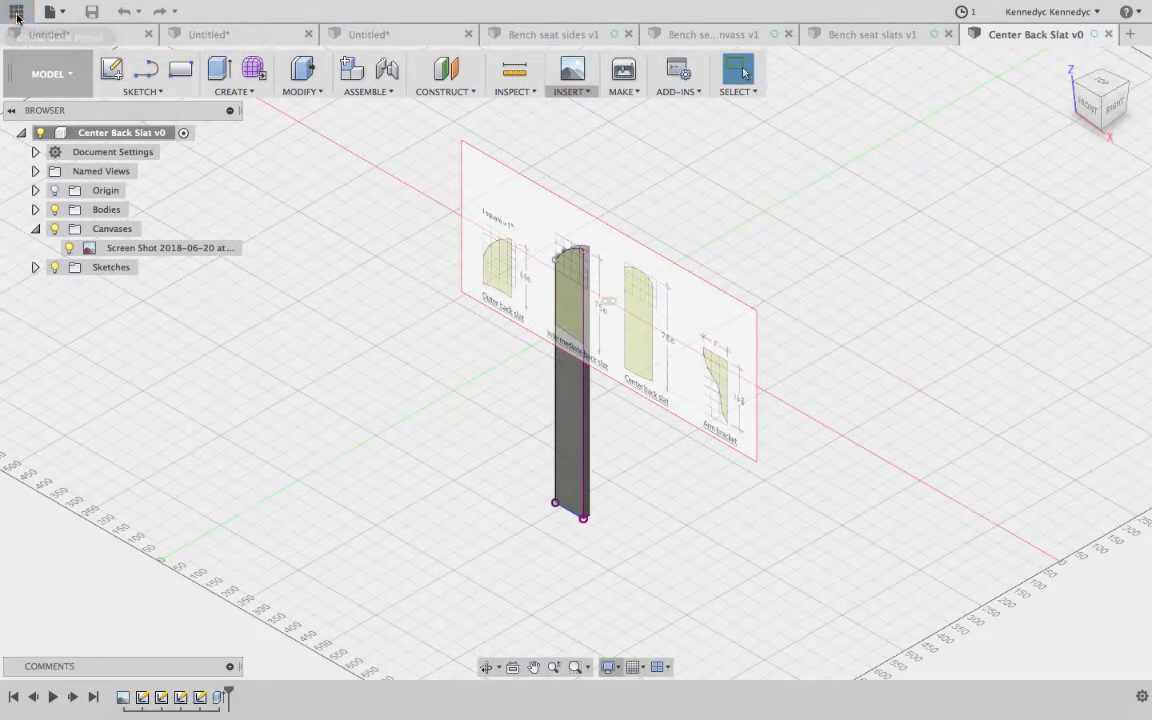
Step: Browse the stored projects to the Adirondack project and open its Center Back Slat design
{"action": "left_click", "coordinate": [17, 17]}
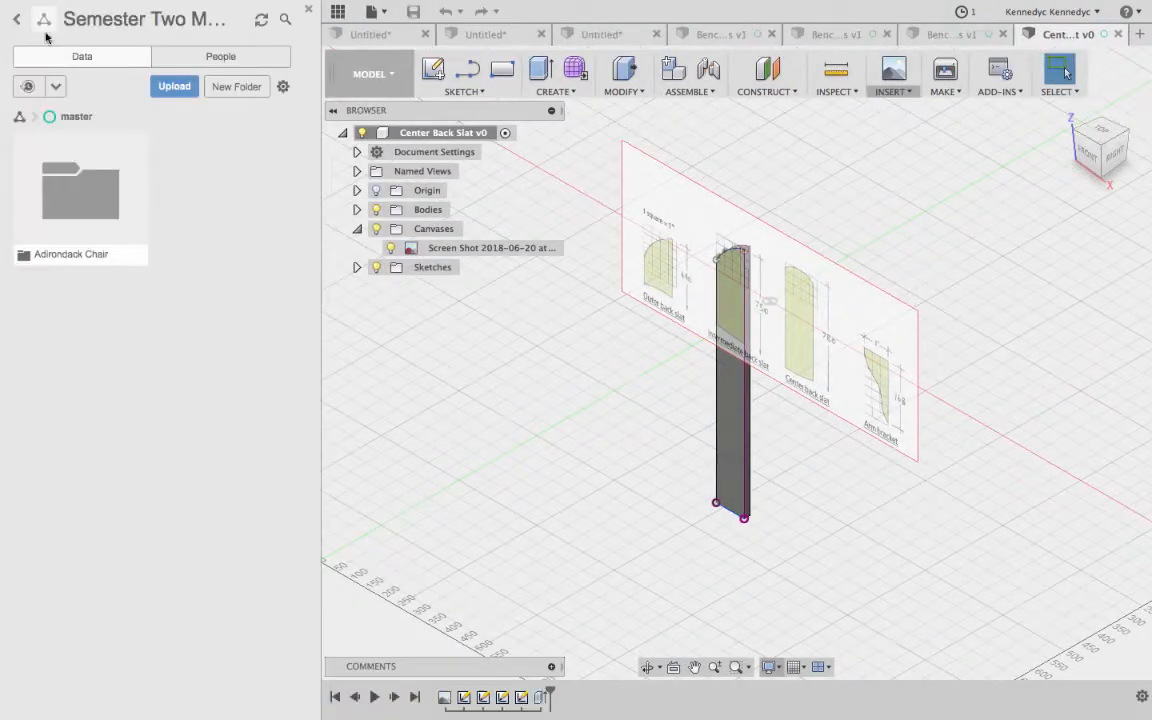
{"action": "double_click", "coordinate": [80, 195]}
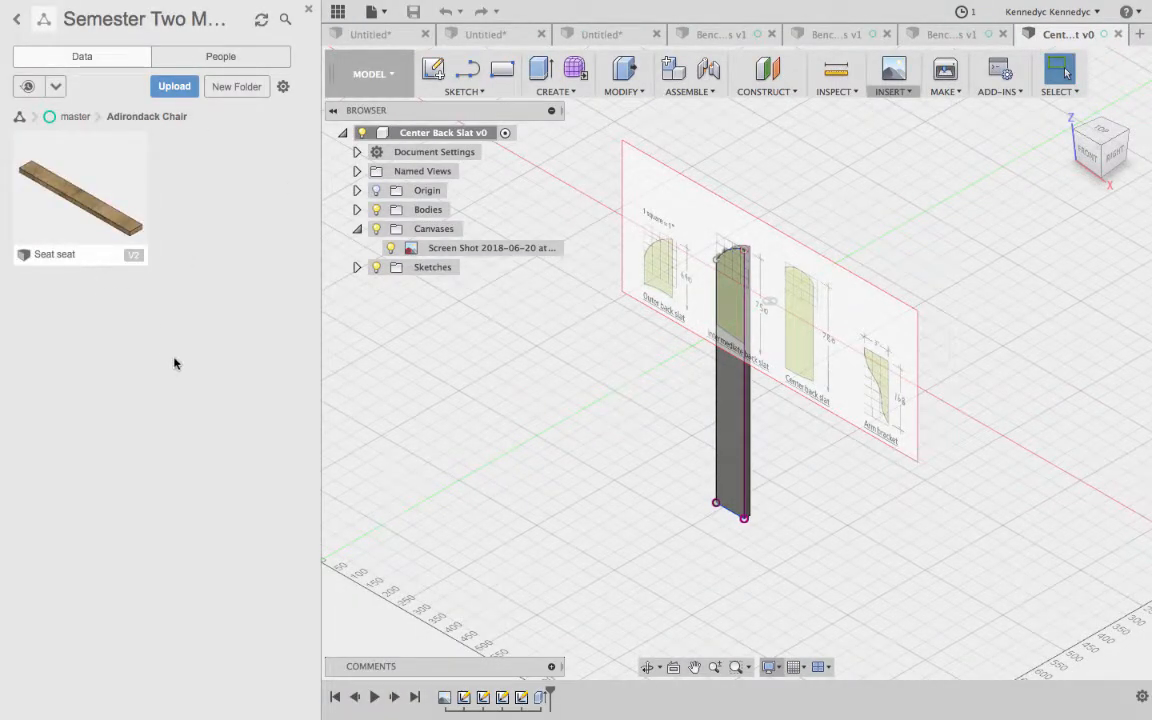
{"action": "left_click", "coordinate": [947, 38]}
{"action": "left_click", "coordinate": [1035, 42]}
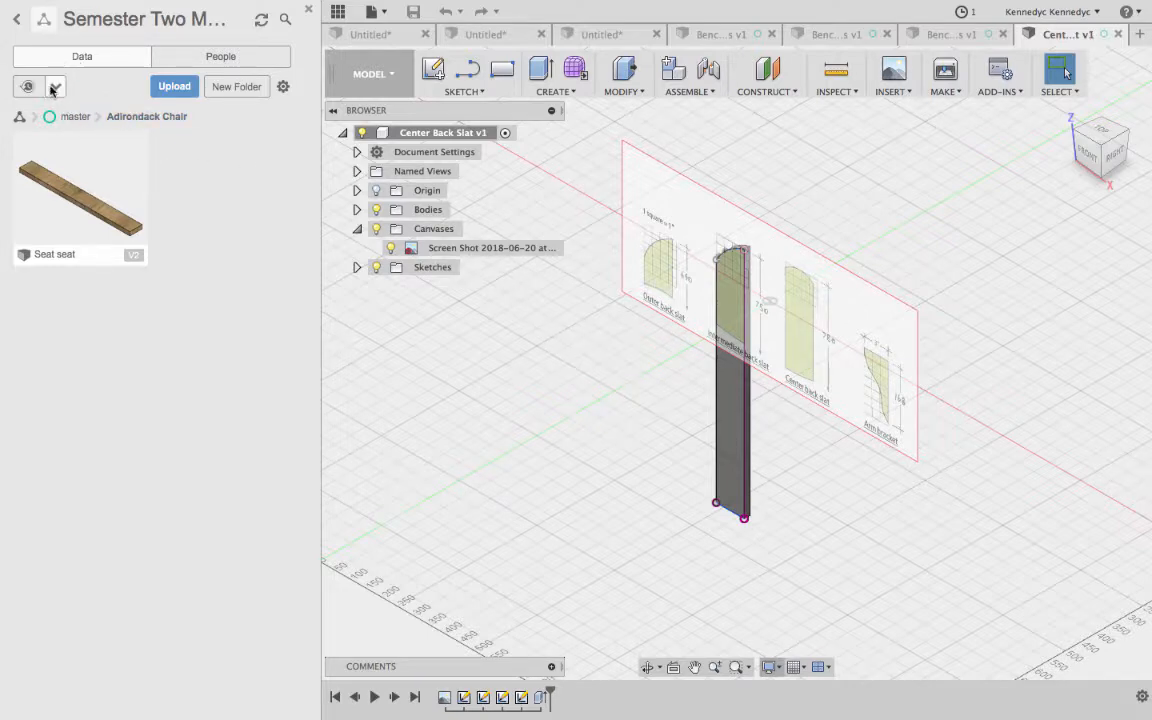
{"action": "left_click", "coordinate": [16, 19]}
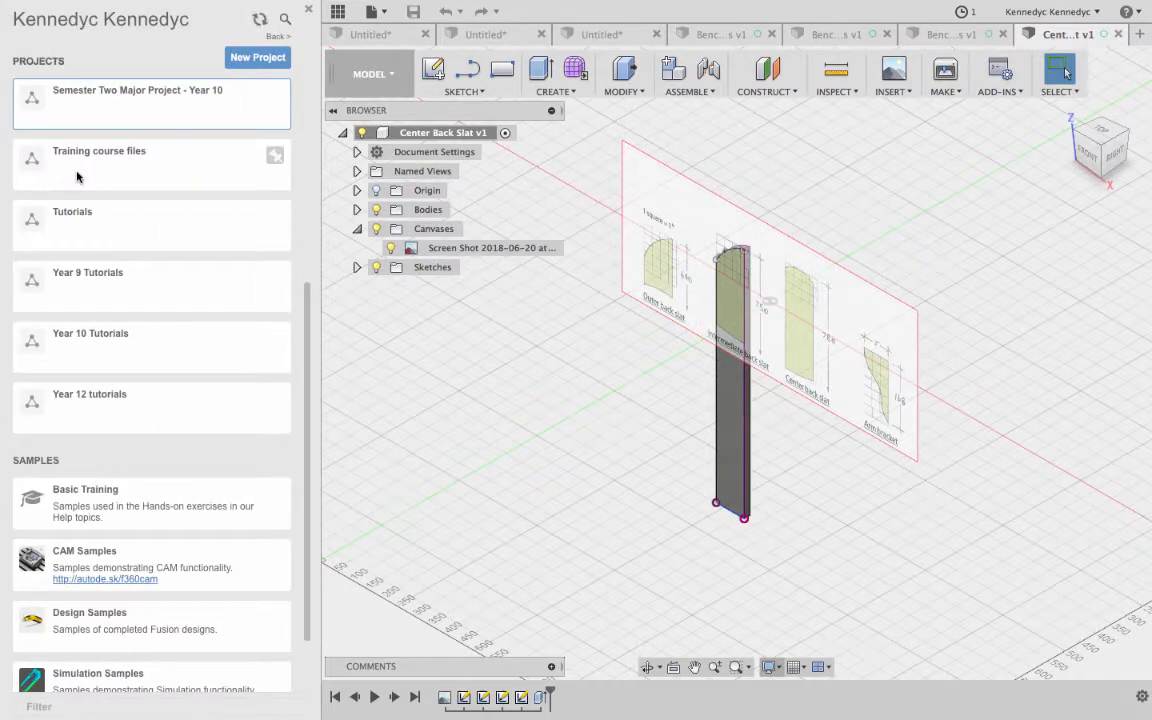
{"action": "scroll", "coordinate": [77, 176], "scroll_direction": "down", "scroll_amount": 2}
{"action": "scroll", "coordinate": [77, 176], "scroll_direction": "up", "scroll_amount": 10}
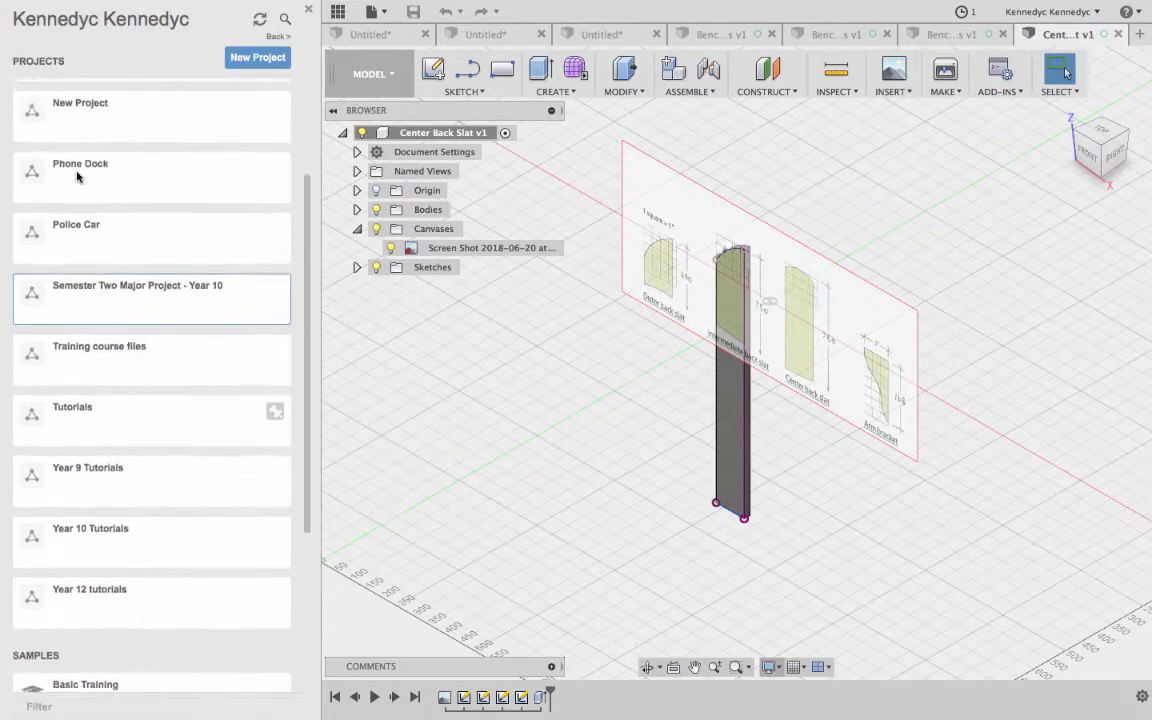
{"action": "left_click", "coordinate": [72, 156]}
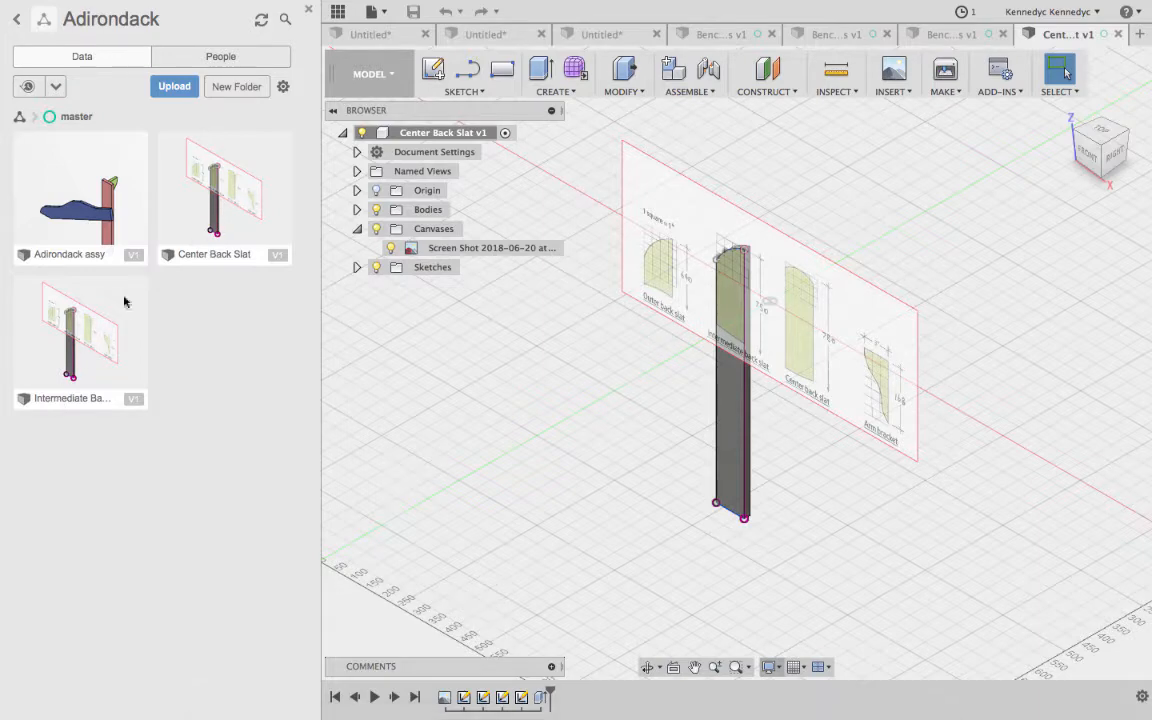
{"action": "double_click", "coordinate": [211, 221]}
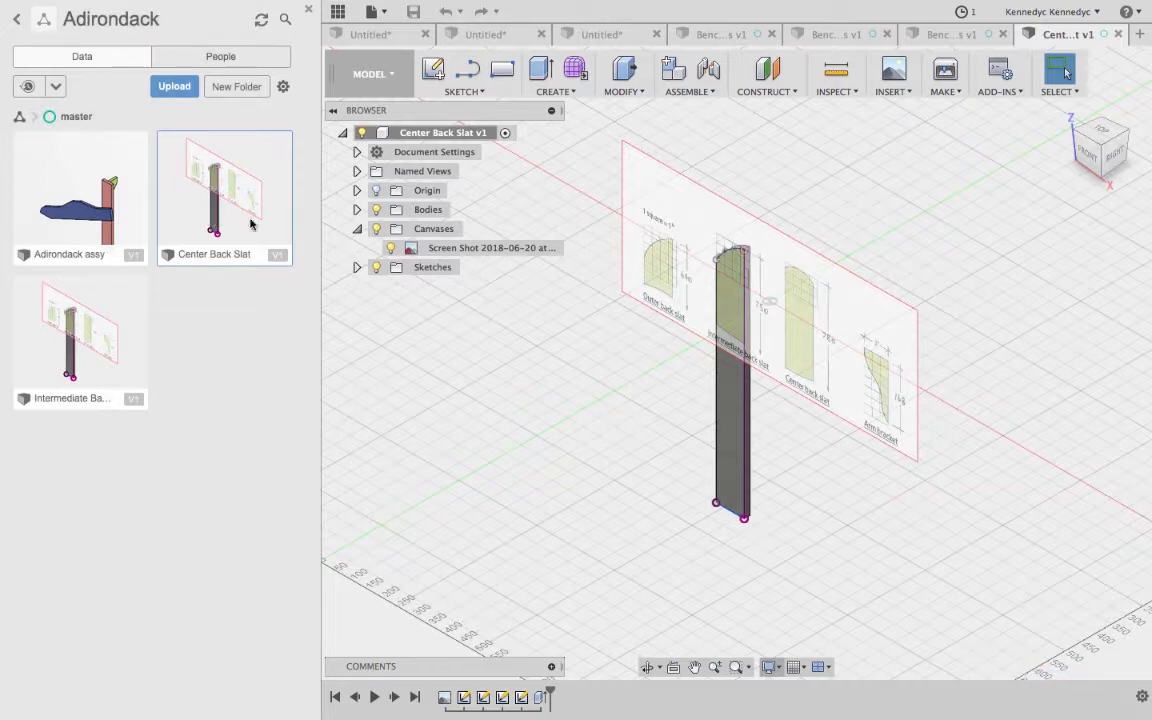
Step: Delete the copied intermediate slat body and its remaining sketch curves, keeping the reference canvas
{"action": "left_click", "coordinate": [718, 417]}
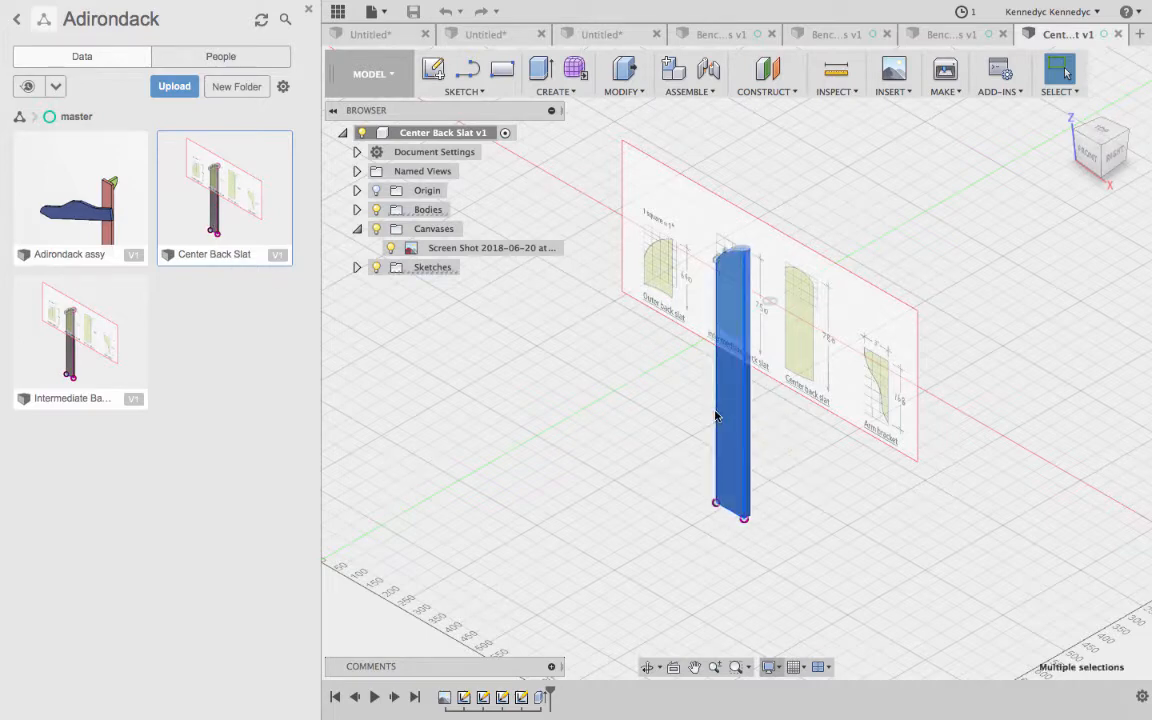
{"action": "key", "text": "Delete"}
{"action": "scroll", "coordinate": [544, 439], "scroll_direction": "down", "scroll_amount": 2}
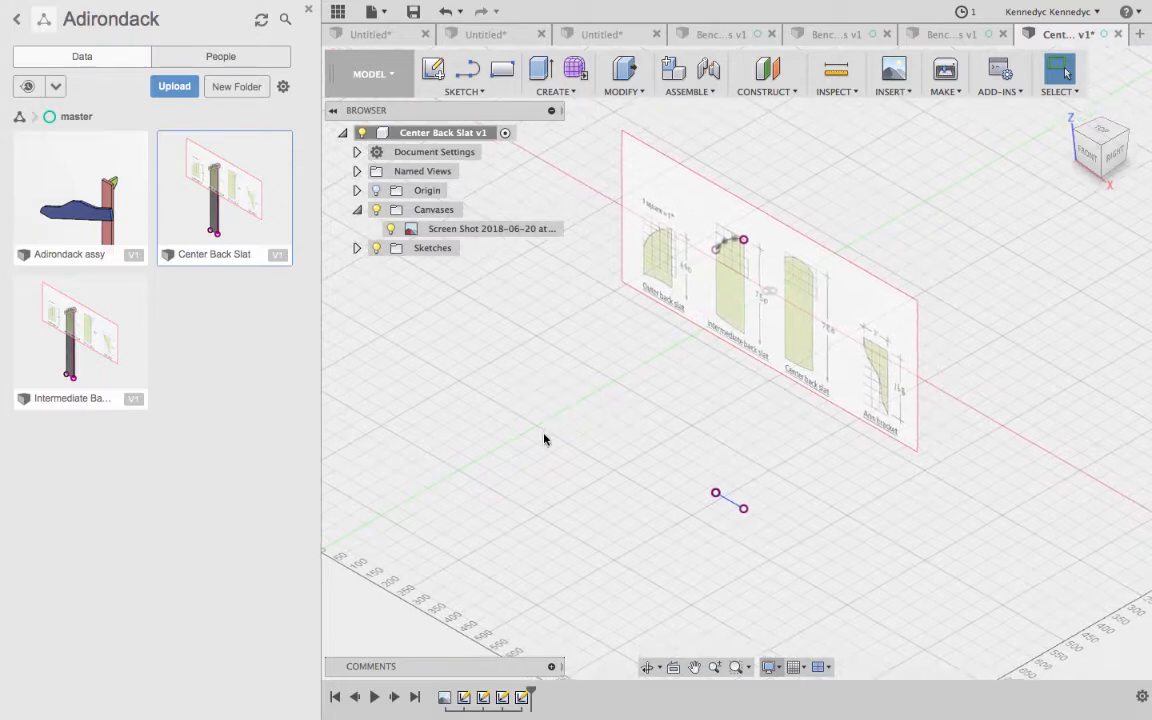
{"action": "left_click_drag", "start_coordinate": [825, 465], "coordinate": [792, 437]}
{"action": "mouse_move", "coordinate": [825, 587]}
{"action": "left_mouse_down"}
{"action": "mouse_move", "coordinate": [656, 265]}
{"action": "mouse_move", "coordinate": [630, 137]}
{"action": "left_mouse_up"}
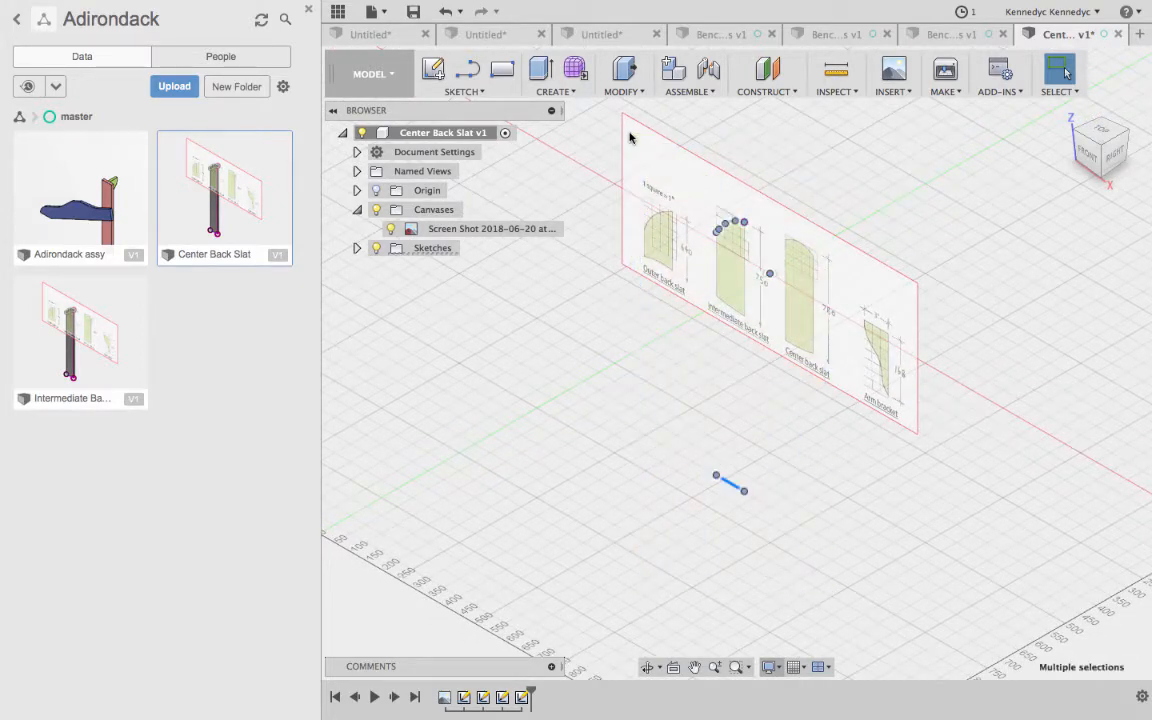
{"action": "key", "text": "Delete"}
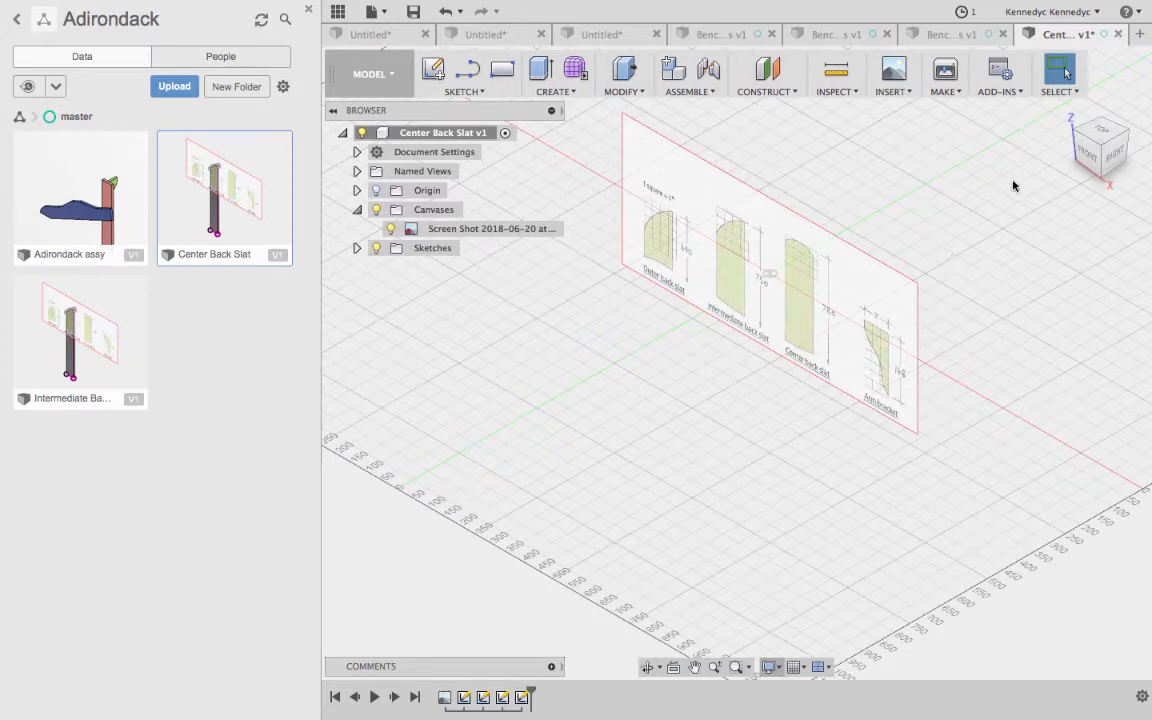
{"action": "left_click", "coordinate": [1088, 155]}
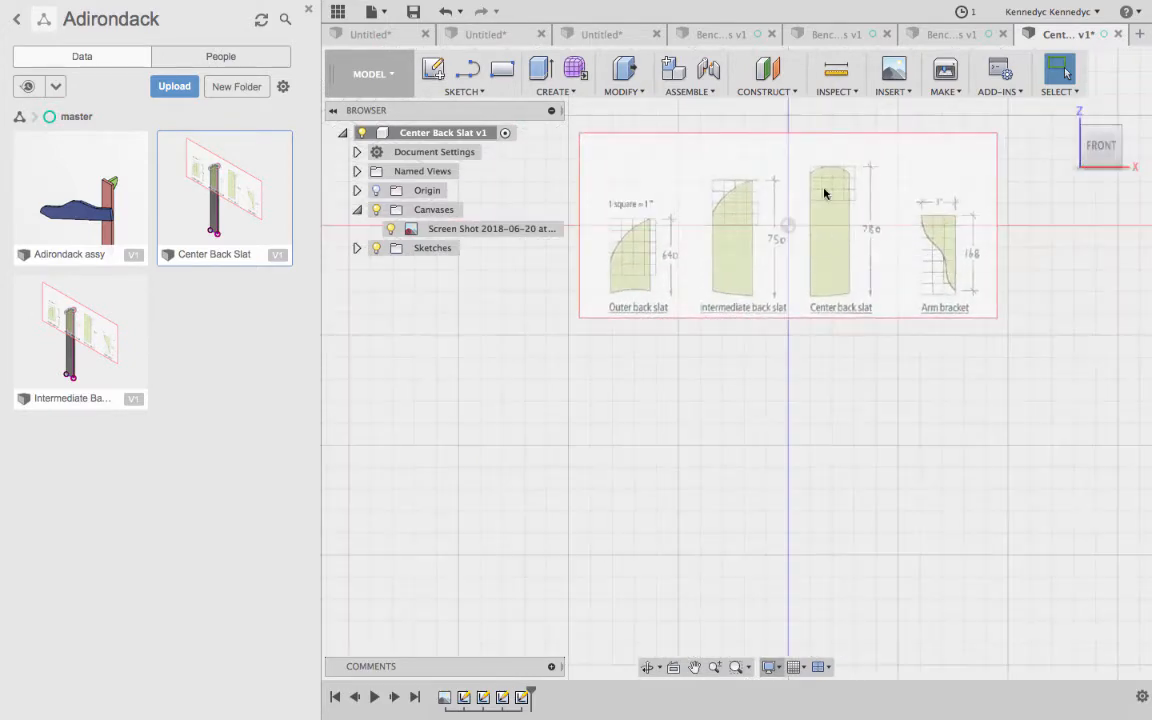
{"action": "left_click", "coordinate": [502, 76]}
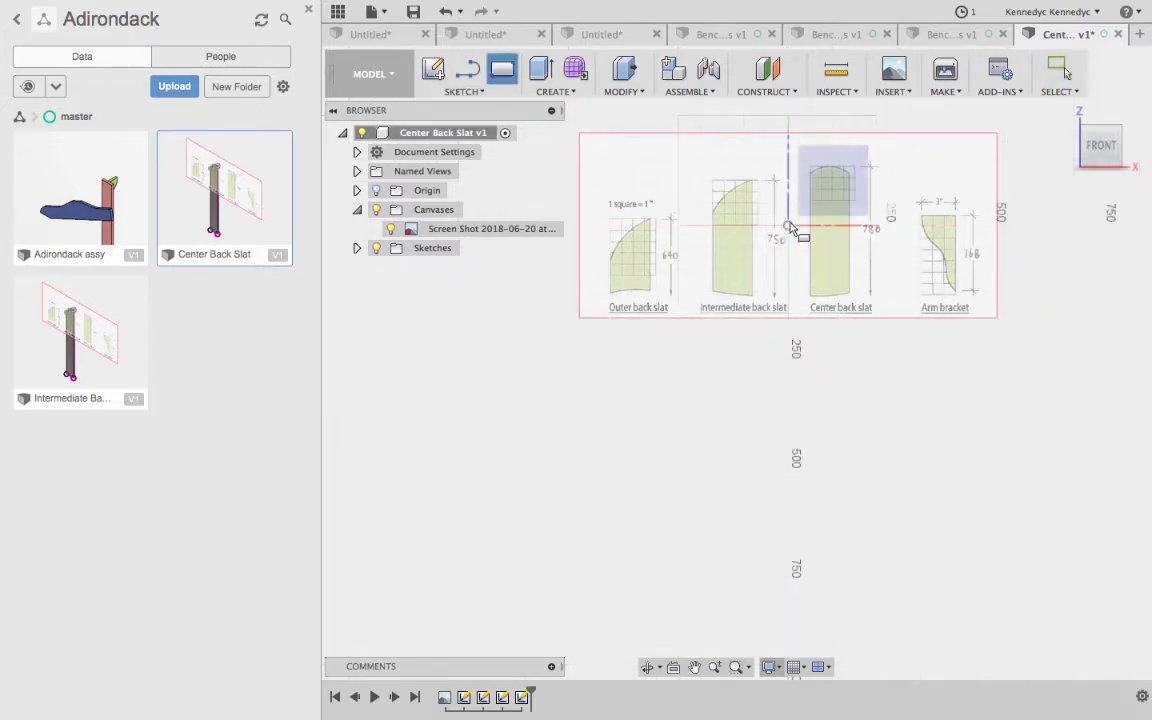
{"action": "left_click", "coordinate": [811, 175]}
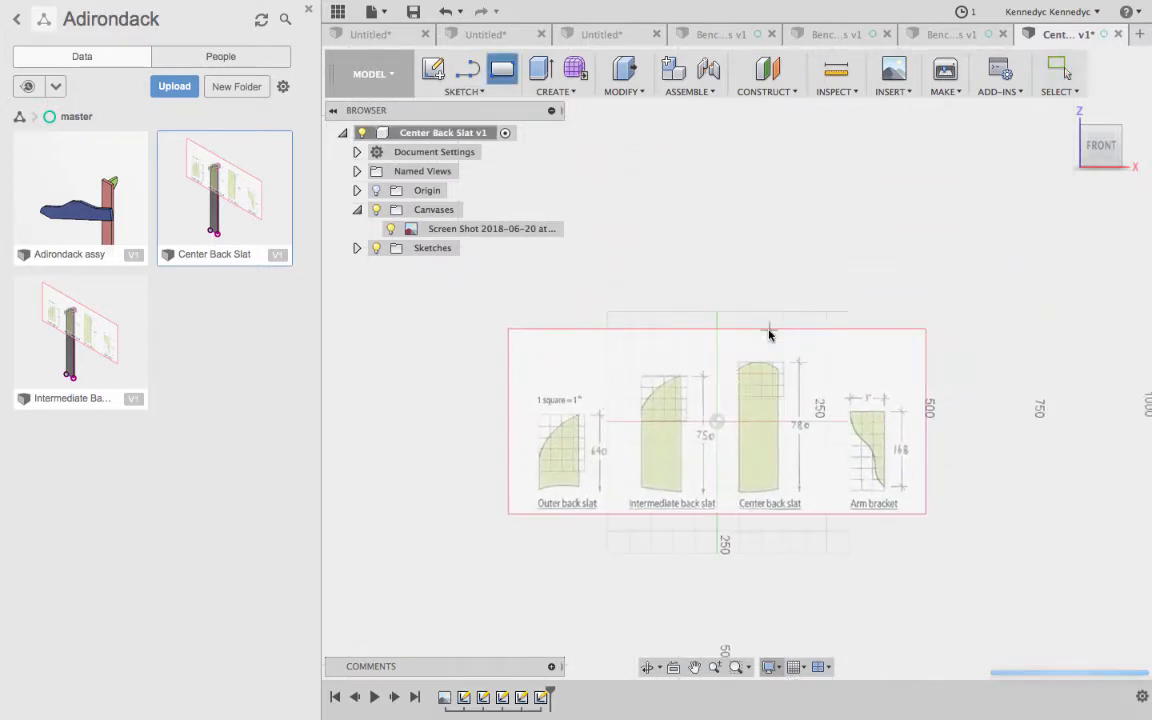
{"action": "left_click", "coordinate": [738, 363]}
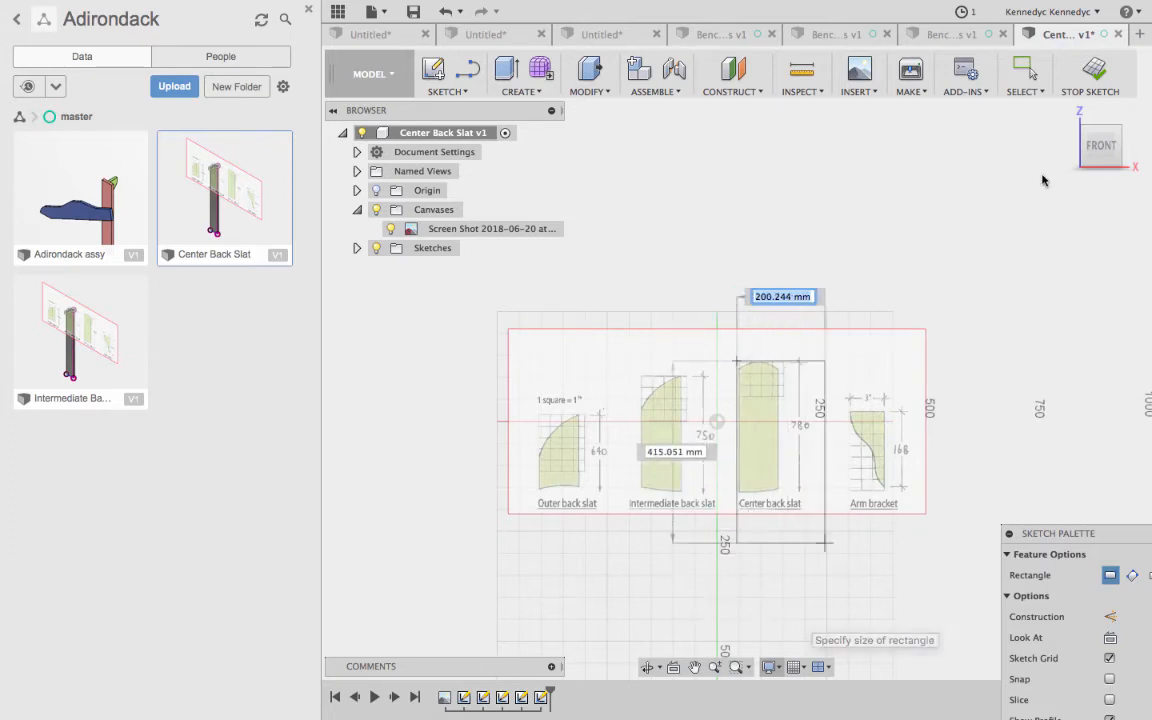
{"action": "left_click", "coordinate": [1095, 70]}
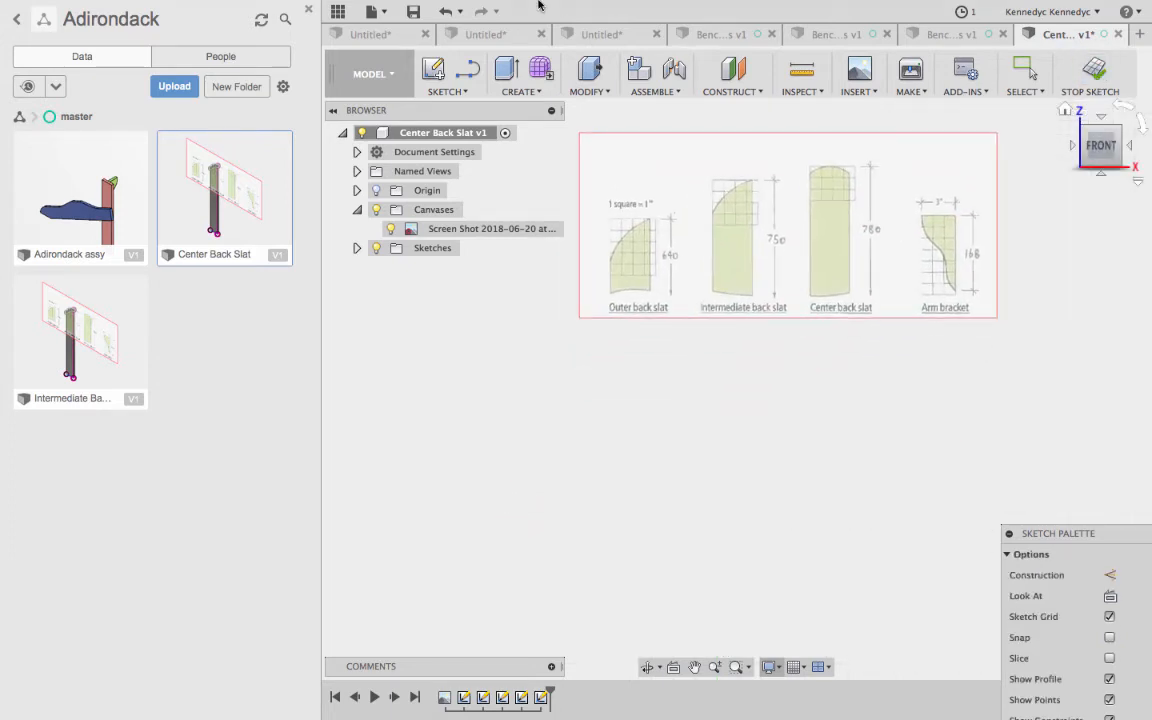
{"action": "left_click", "coordinate": [698, 9]}
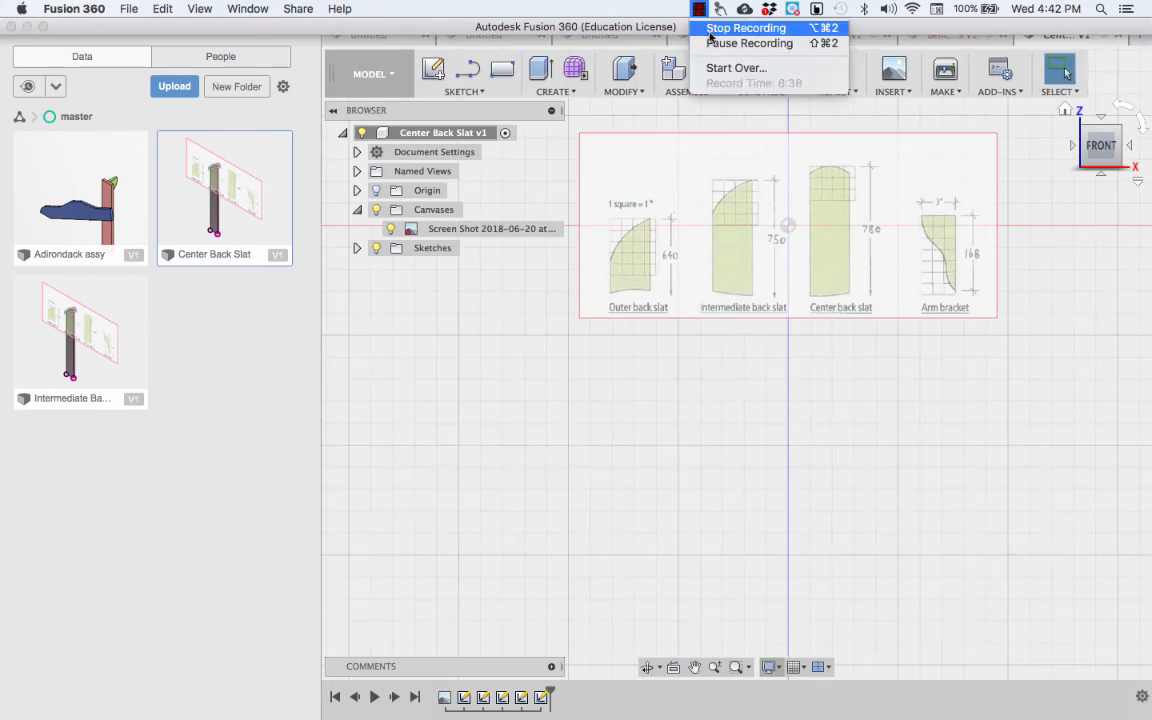